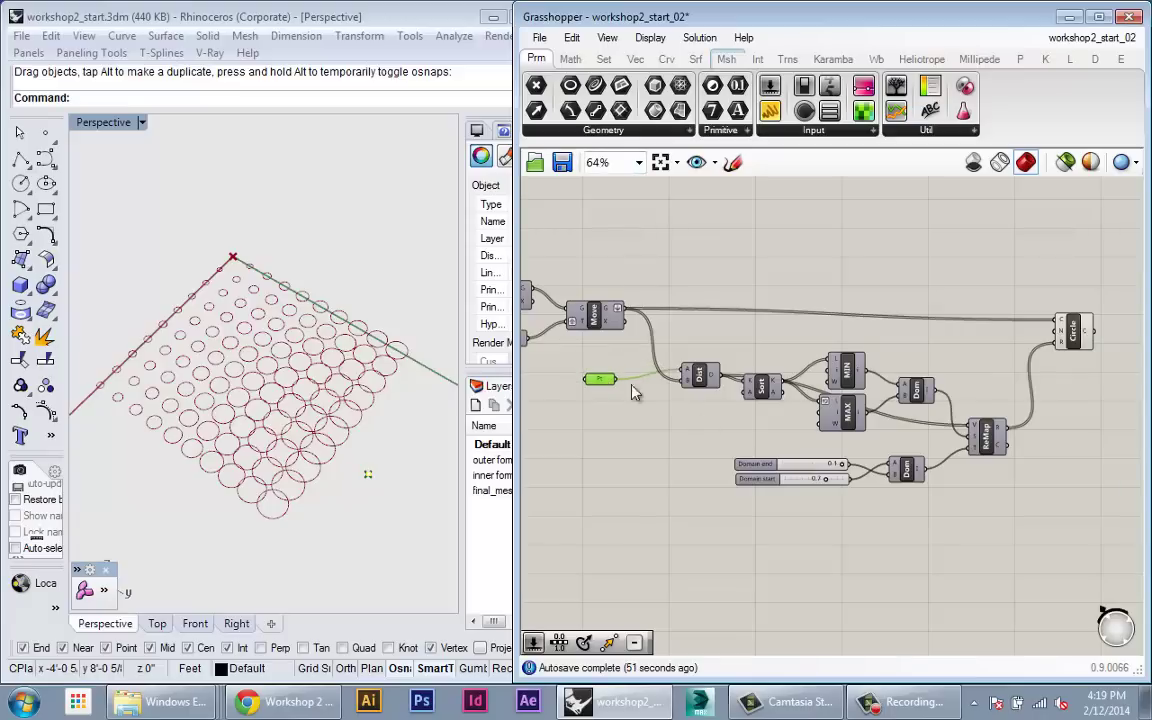
# Shift the components downstream of Dist, from Sort through Circle, farther along the canvas to make room
pyautogui.moveTo(1130, 512); pyautogui.dragTo(734, 243)
pyautogui.moveTo(777, 383); pyautogui.dragTo(835, 408)
pyautogui.click(836, 355)
# Copy the attractor point in the Perspective viewport to a spot just beyond the grid corner with the large circles
pyautogui.moveTo(388, 485)
pyautogui.mouseDown(button='right')
pyautogui.moveTo(379, 491)
pyautogui.moveTo(378, 435)
pyautogui.moveTo(388, 445)
pyautogui.moveTo(378, 463)
pyautogui.mouseUp(button='right')
pyautogui.scroll(2, 374, 496)
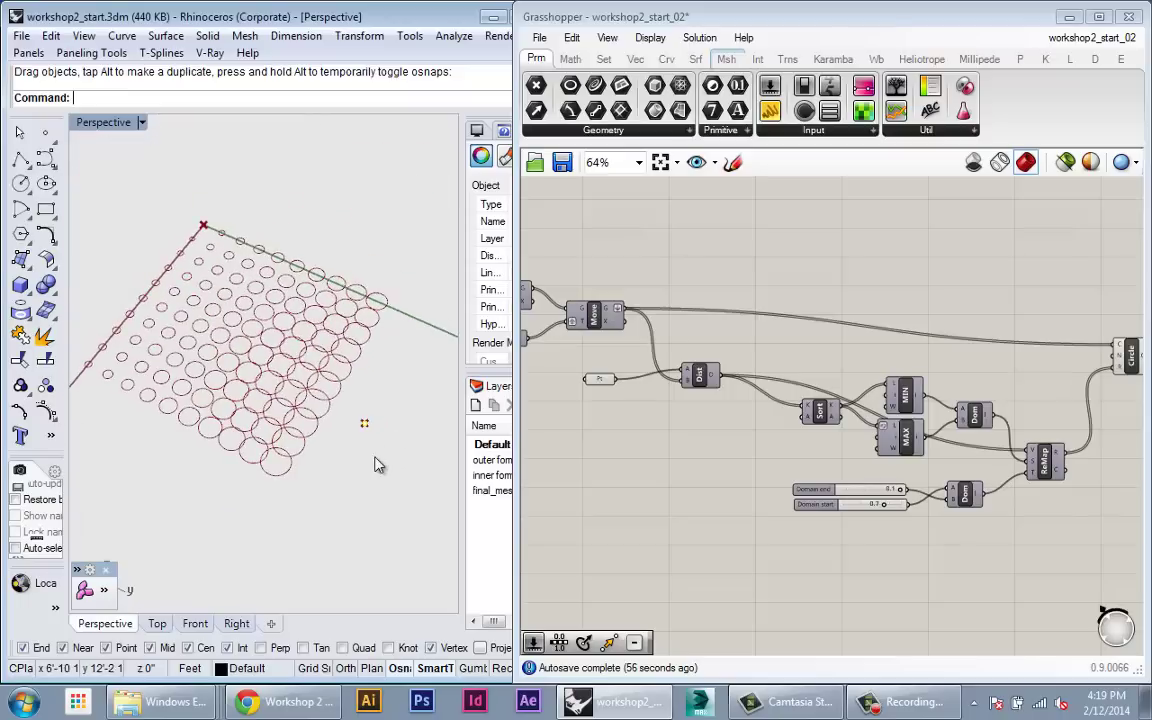
pyautogui.write('c')
pyautogui.press('Return')
pyautogui.click(350, 535)
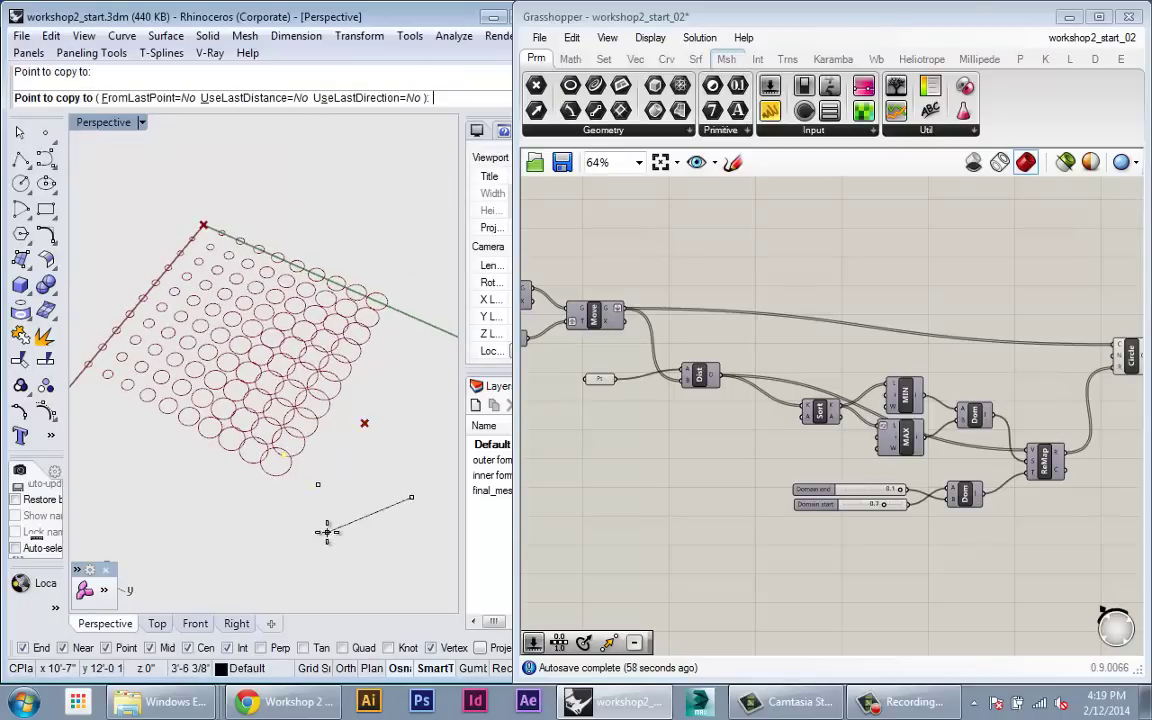
pyautogui.click(317, 481)
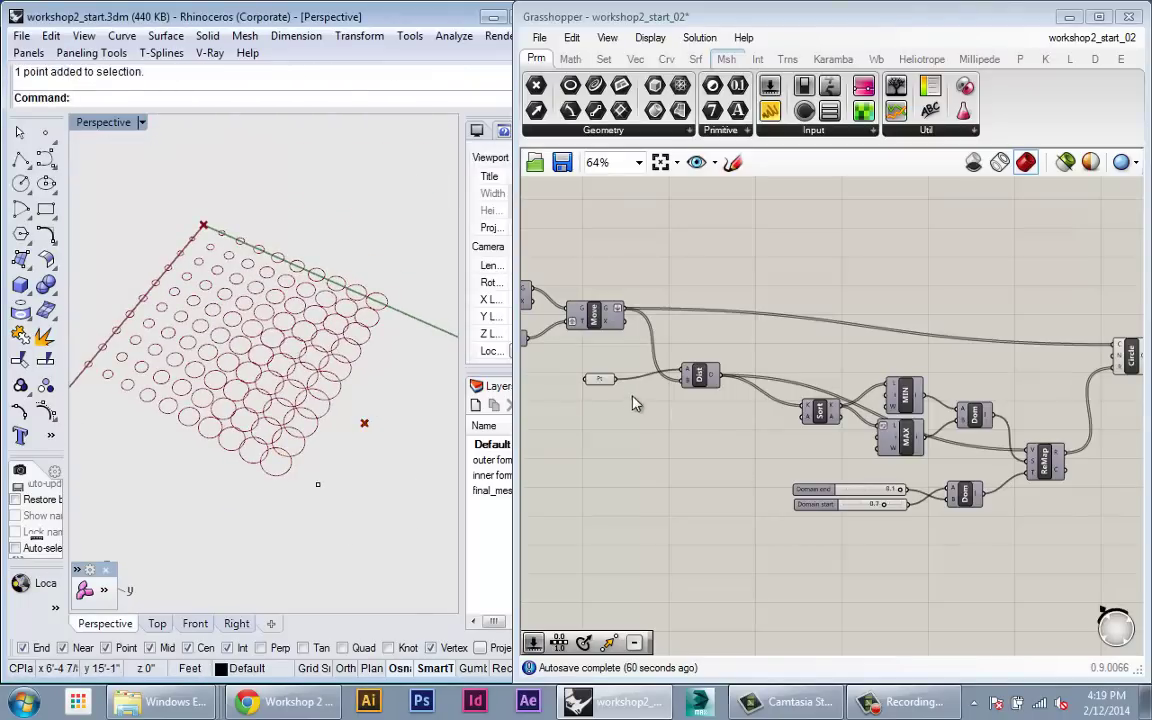
# Duplicate the Pt parameter and place the copy below the original
pyautogui.click(600, 380)
pyautogui.moveTo(618, 417); pyautogui.dragTo(648, 411, button='right')
pyautogui.hotkey('ctrl', 'c')
pyautogui.hotkey('ctrl', 'v')
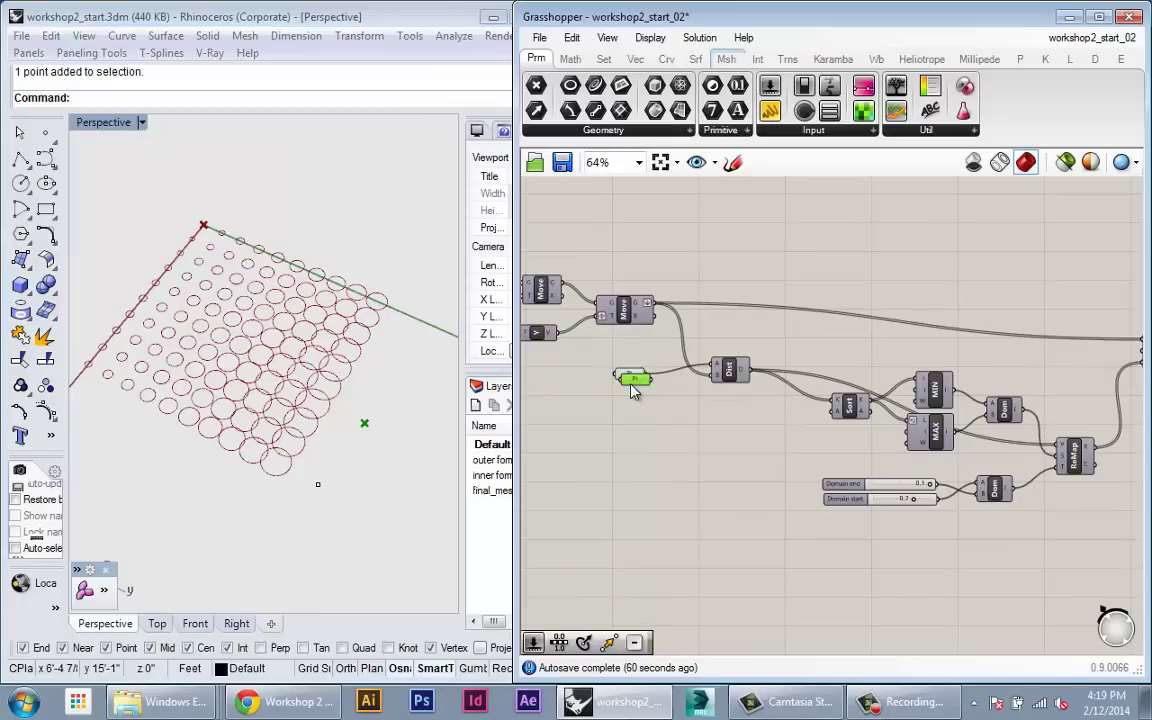
pyautogui.moveTo(631, 386); pyautogui.dragTo(628, 470)
# Reference the copied Rhino point in the duplicated Pt parameter and align that parameter under the first one
pyautogui.scroll(3, 630, 475)
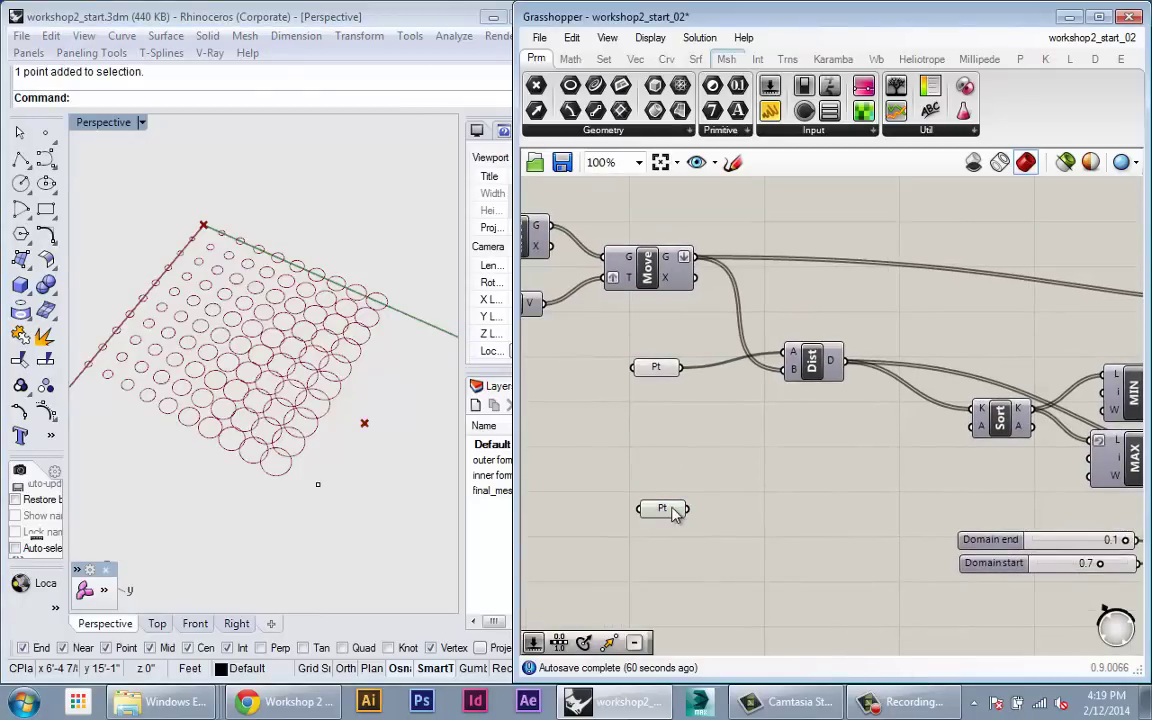
pyautogui.rightClick(660, 508)
pyautogui.click(740, 518)
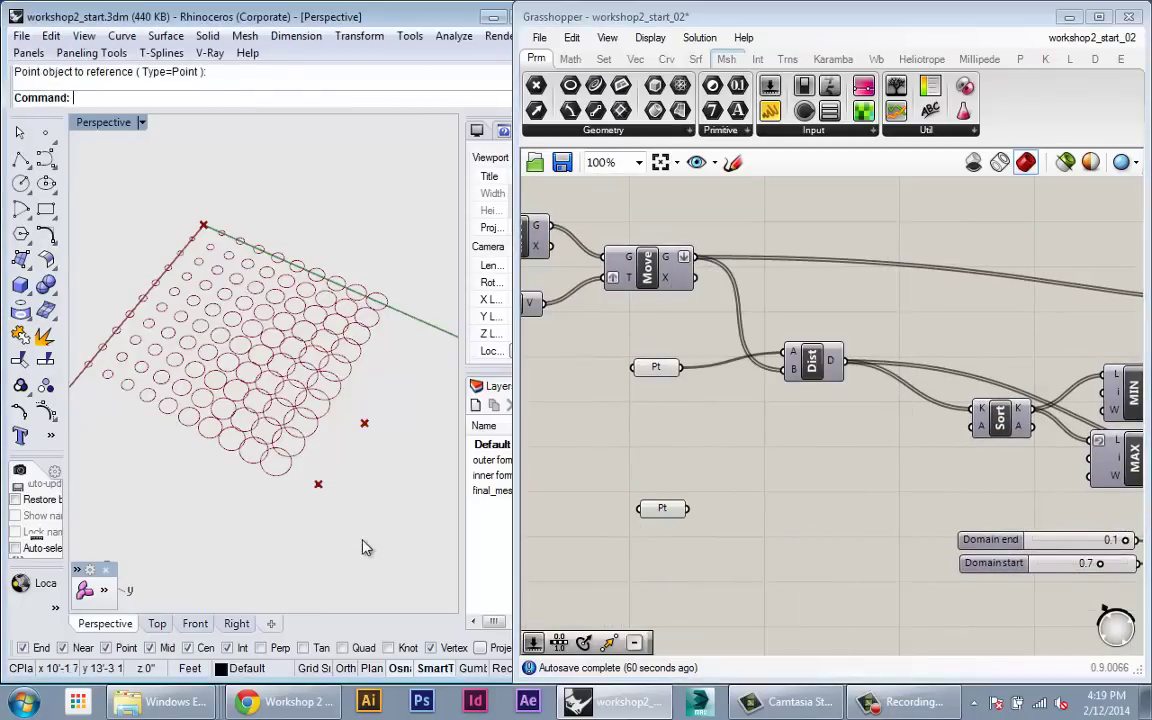
pyautogui.scroll(2, 343, 500)
pyautogui.click(662, 508)
pyautogui.click(652, 370)
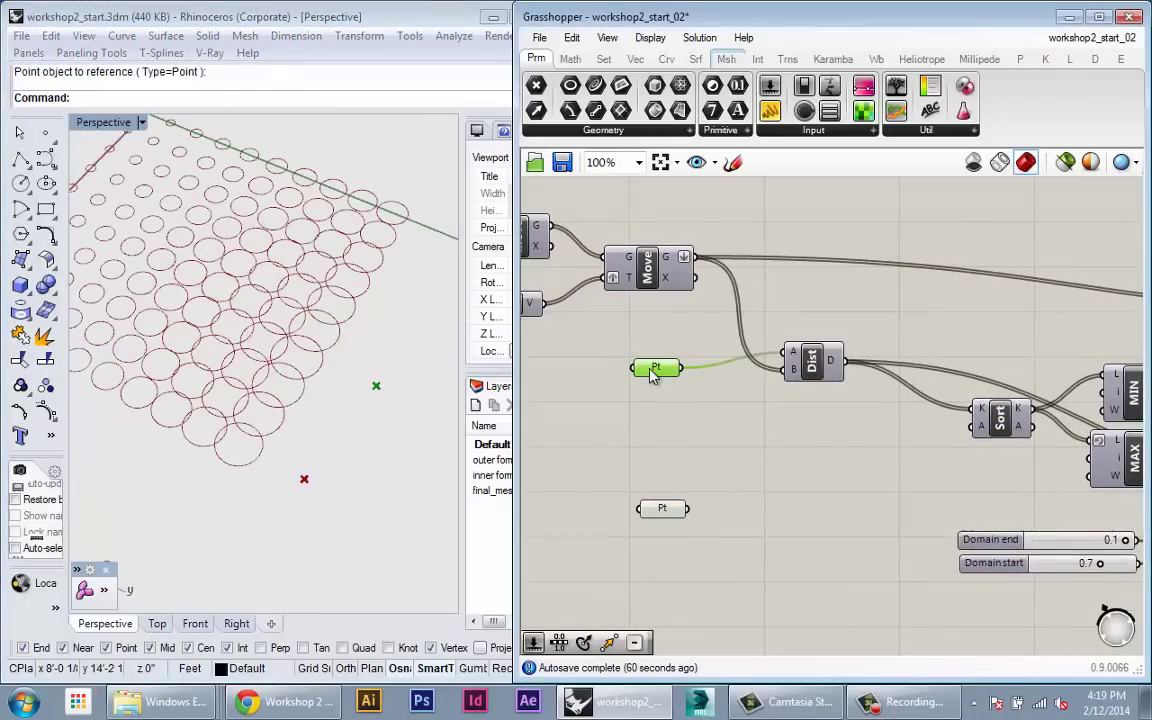
pyautogui.click(661, 511)
pyautogui.click(654, 371)
pyautogui.moveTo(661, 508); pyautogui.dragTo(652, 497)
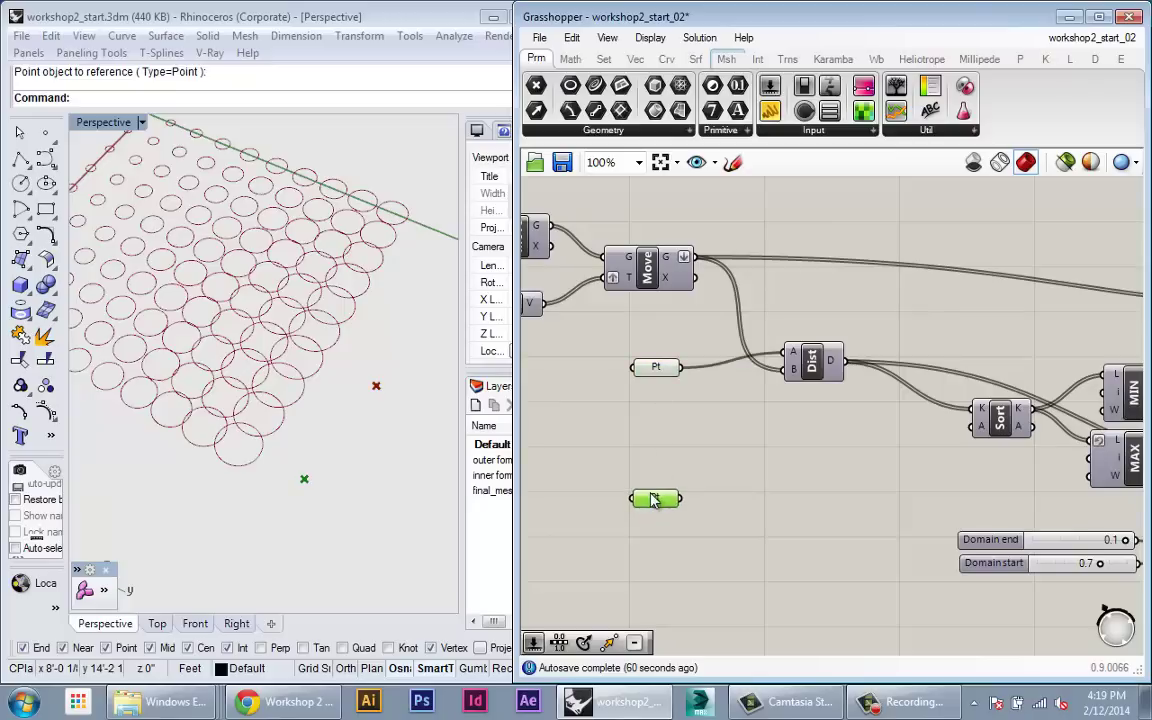
# Duplicate the Dist component below the original and feed the second Pt parameter into its A input
pyautogui.click(747, 446)
pyautogui.click(814, 366)
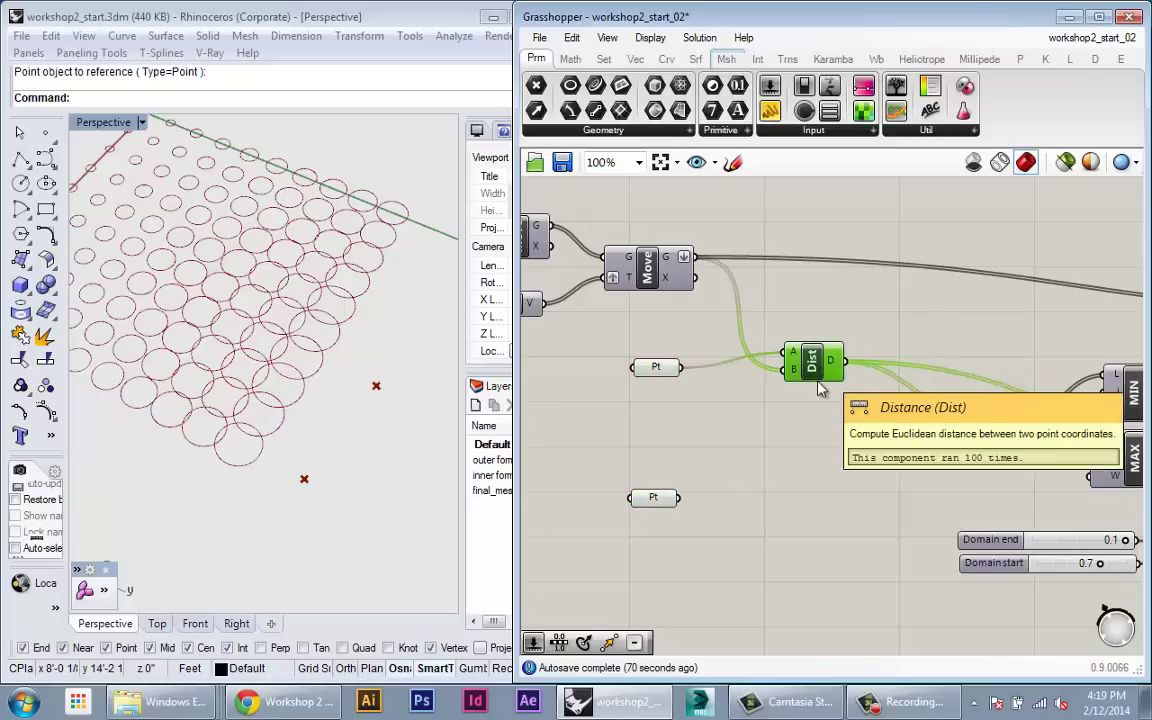
pyautogui.keyDown('alt'); pyautogui.moveTo(818, 386); pyautogui.dragTo(817, 490); pyautogui.keyUp('alt')
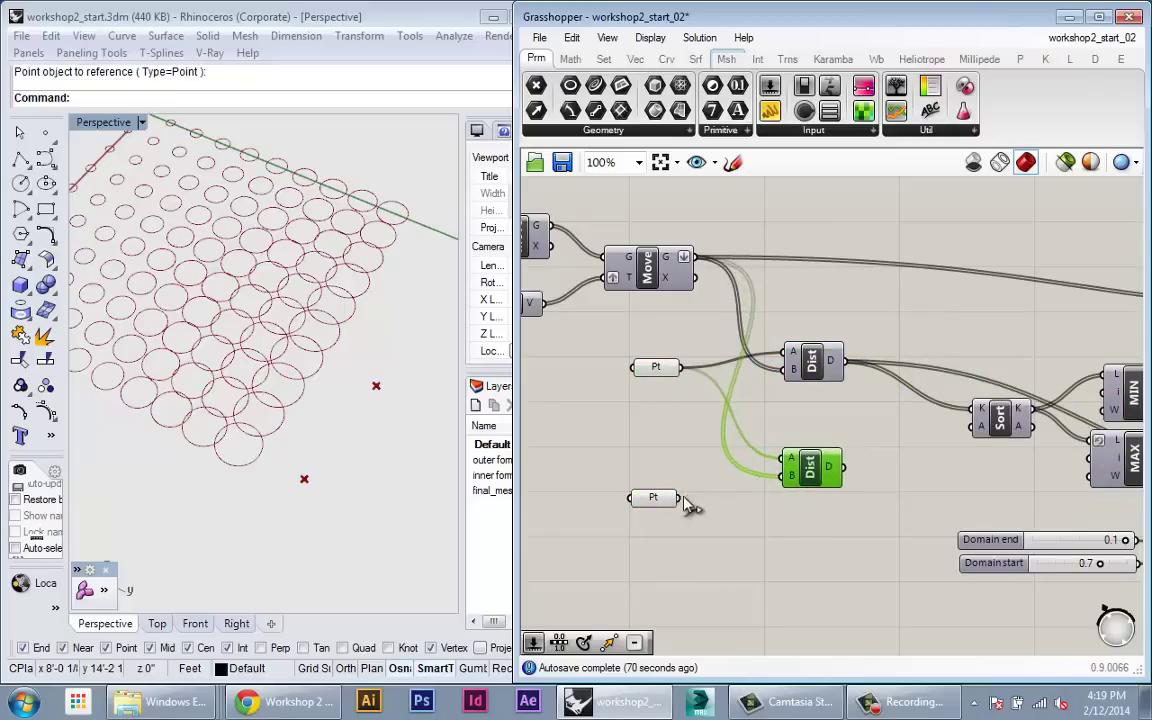
pyautogui.moveTo(681, 498); pyautogui.dragTo(773, 468)
pyautogui.moveTo(672, 497); pyautogui.dragTo(680, 487)
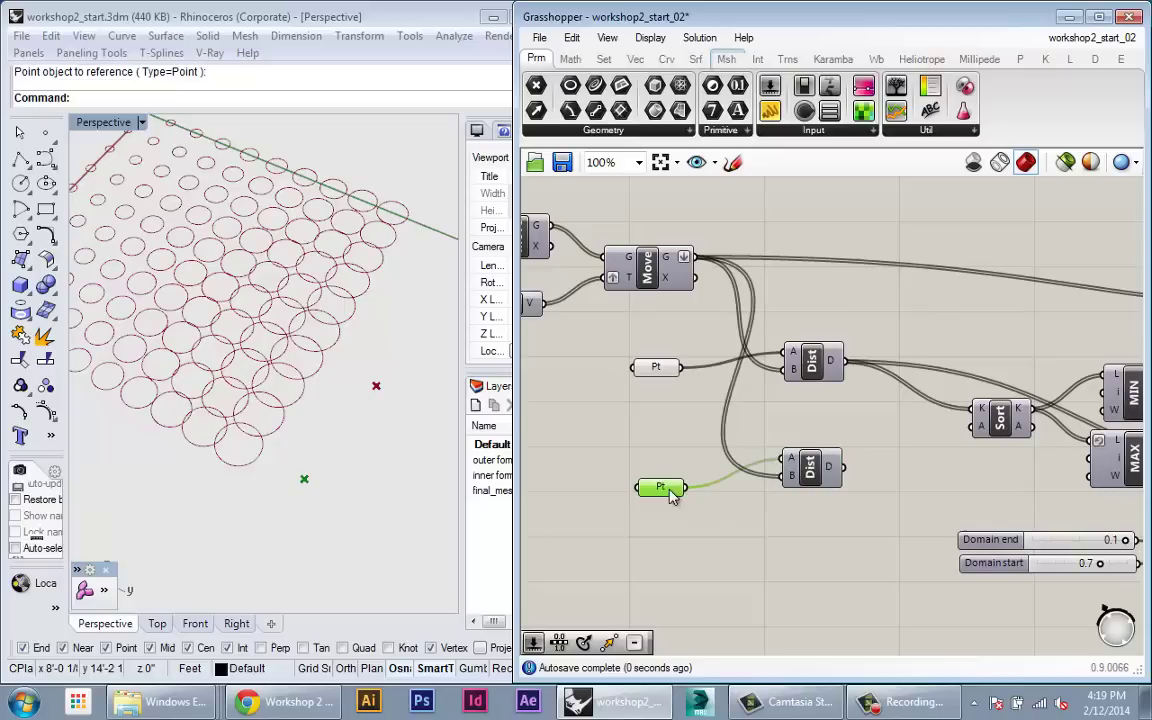
pyautogui.click(828, 478)
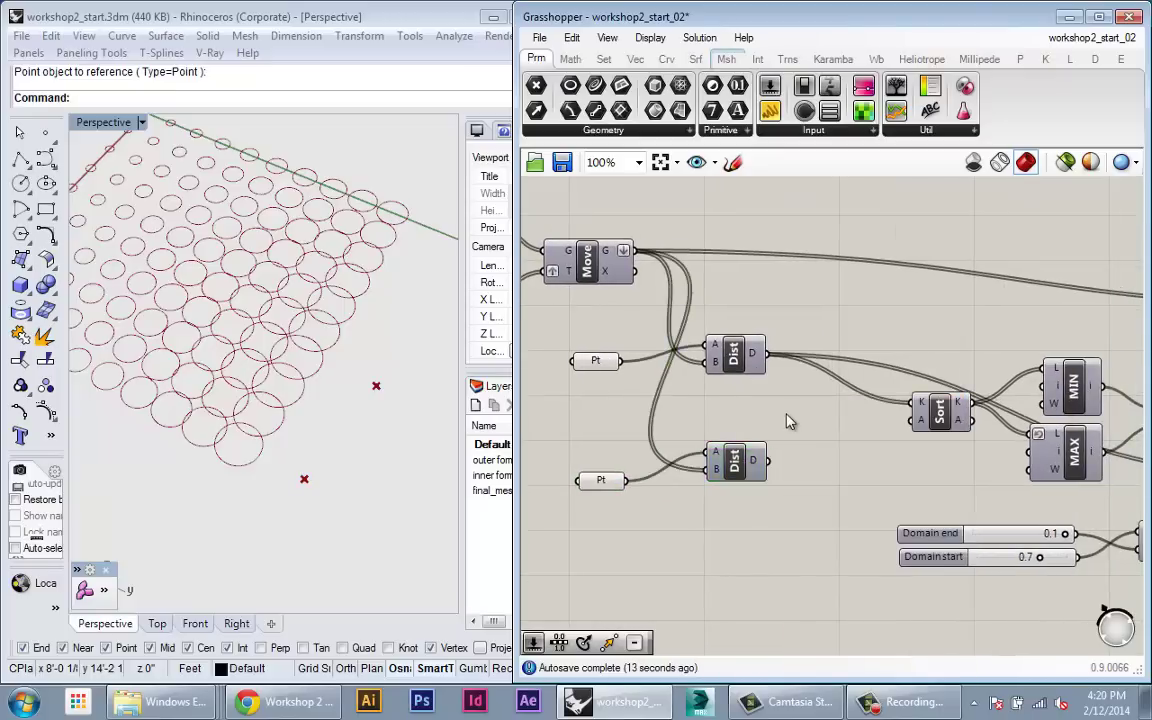
# Stack the two Dist components closely together and reposition the pair ahead of Sort
pyautogui.doubleClick(787, 414)
pyautogui.press('Escape')
pyautogui.moveTo(751, 324); pyautogui.dragTo(674, 347, button='right')
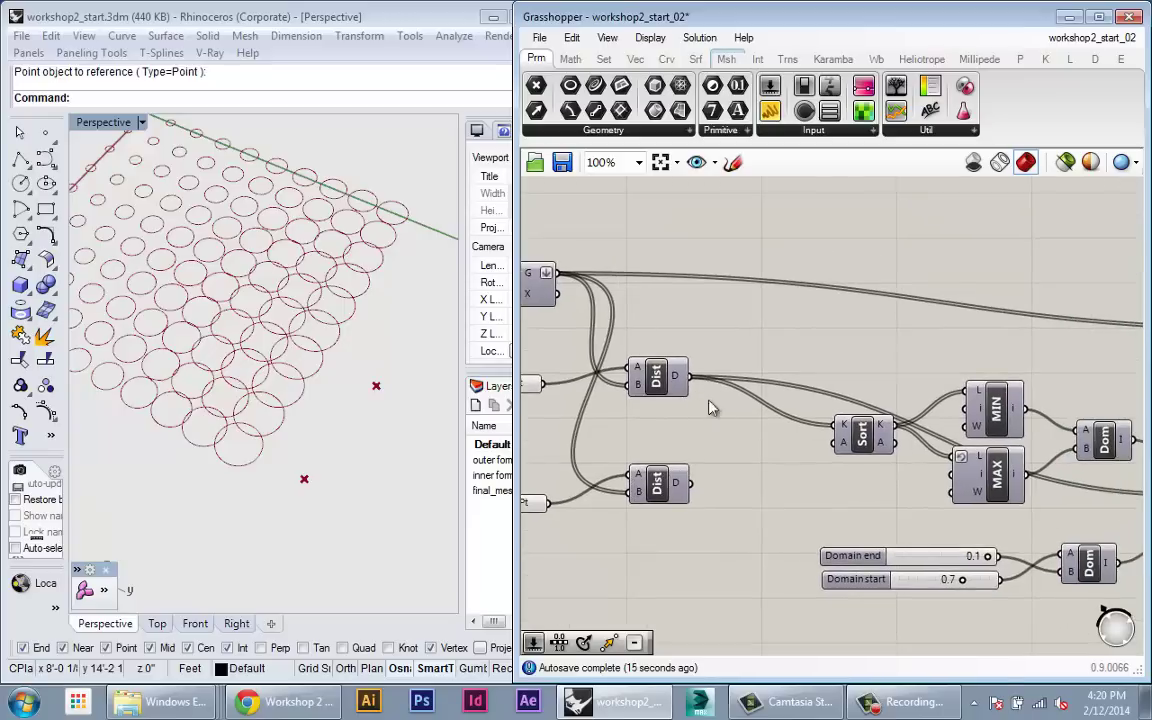
pyautogui.moveTo(712, 412); pyautogui.dragTo(697, 429, button='right')
pyautogui.moveTo(643, 500); pyautogui.dragTo(645, 438)
pyautogui.keyDown('shift'); pyautogui.click(643, 403); pyautogui.keyUp('shift')
pyautogui.moveTo(363, 453); pyautogui.dragTo(381, 457, button='right')
pyautogui.click(674, 545)
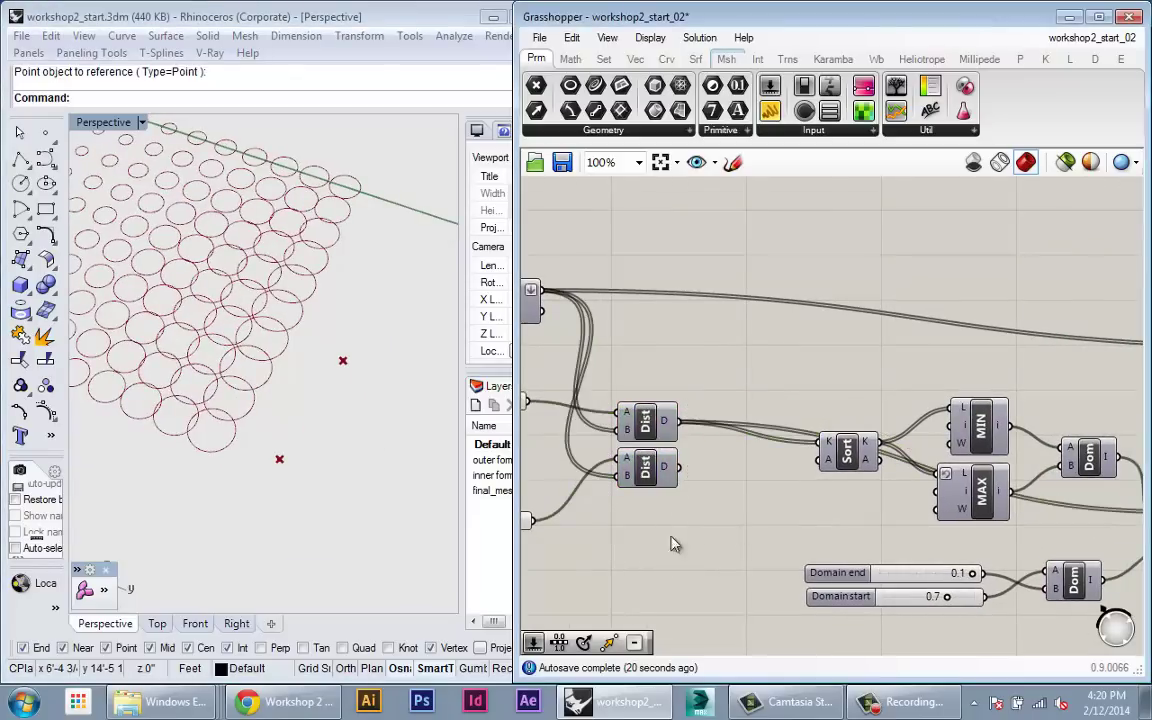
pyautogui.moveTo(675, 571); pyautogui.dragTo(633, 444)
# Add an Addition component after the Dist components and wire both distances into its A and B inputs
pyautogui.doubleClick(711, 534)
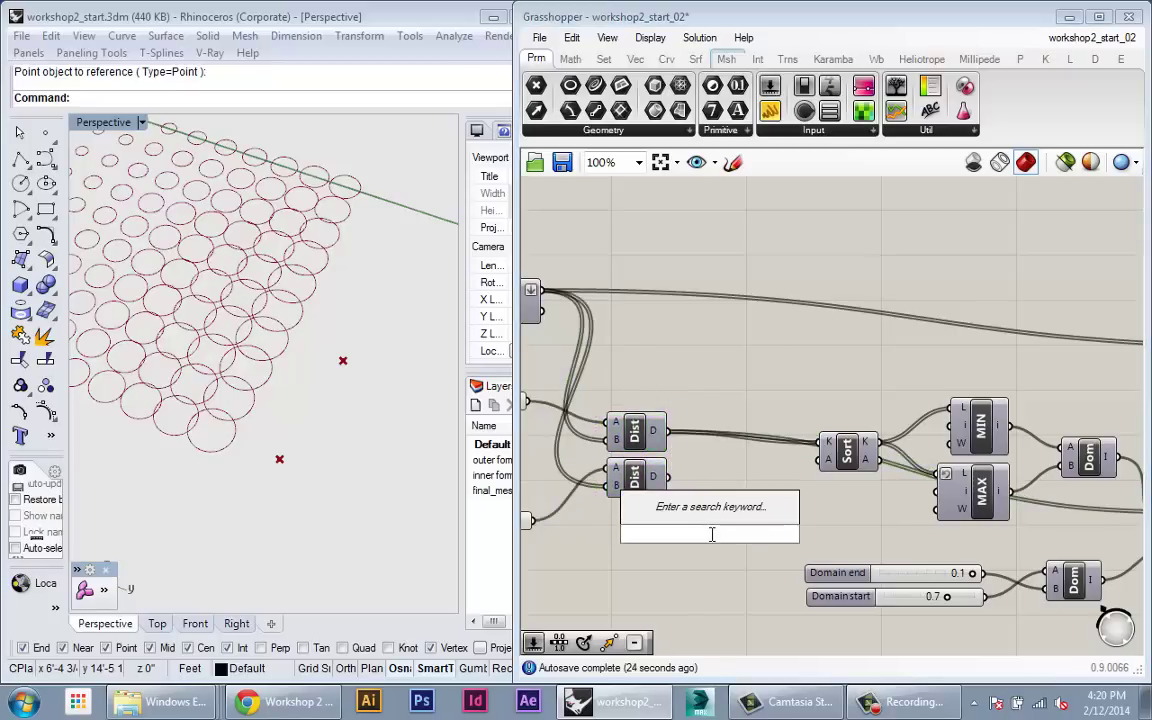
pyautogui.write('+')
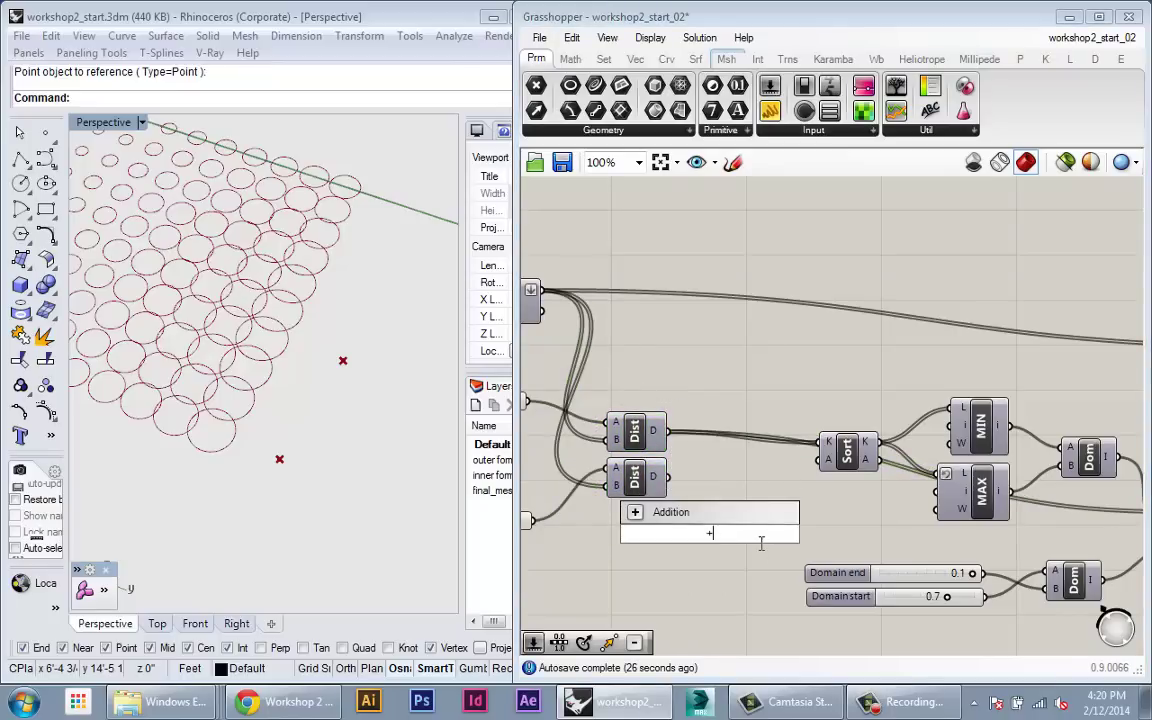
pyautogui.press('BackSpace')
pyautogui.write('addit')
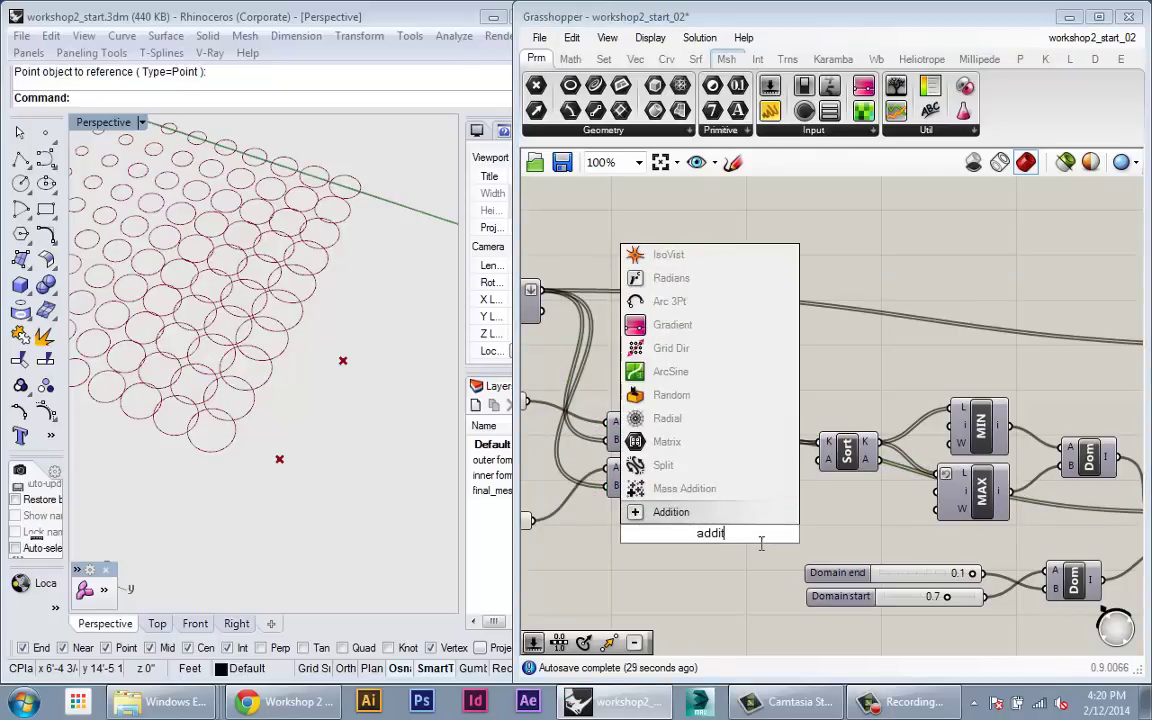
pyautogui.press('Return')
pyautogui.moveTo(727, 545); pyautogui.dragTo(721, 465)
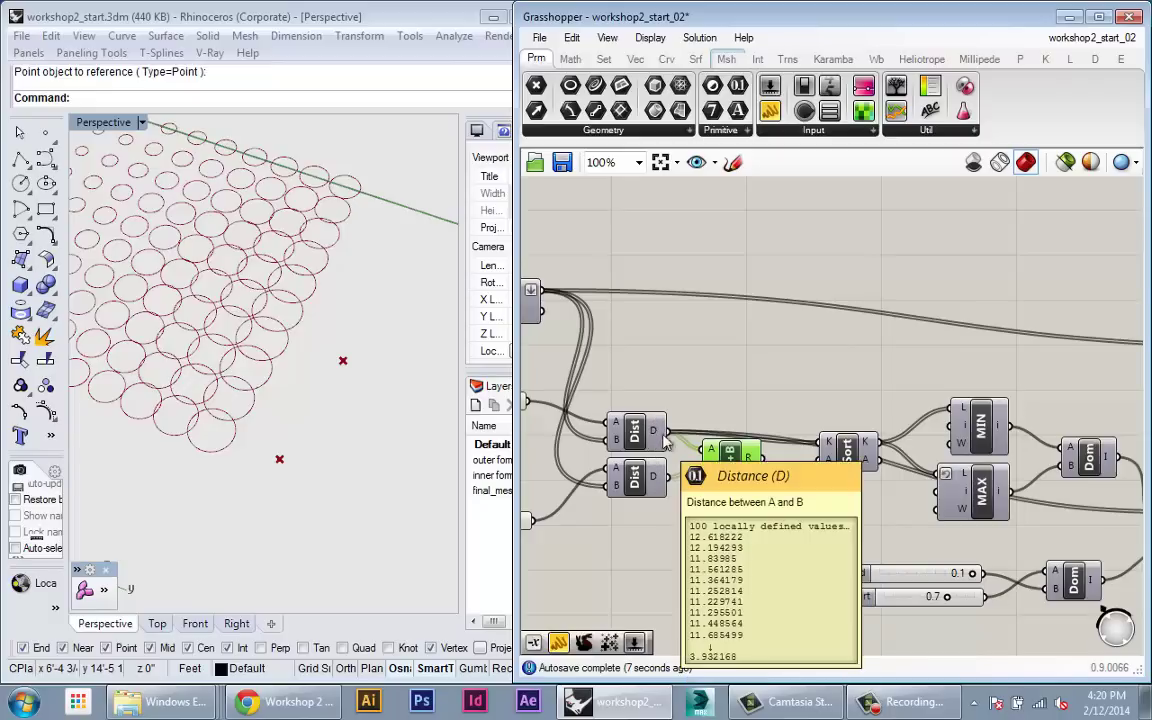
# Replace Sort's K input with the Addition result and move Sort slightly lower
pyautogui.moveTo(754, 461)
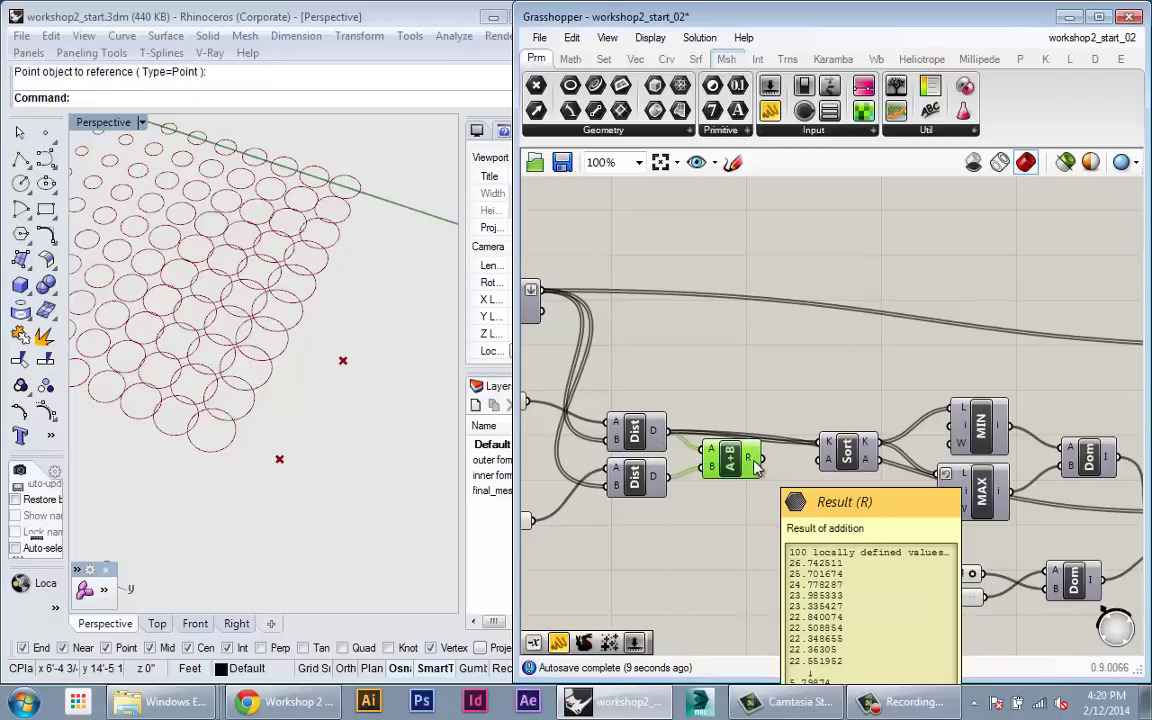
pyautogui.moveTo(757, 468); pyautogui.dragTo(724, 473, button='right')
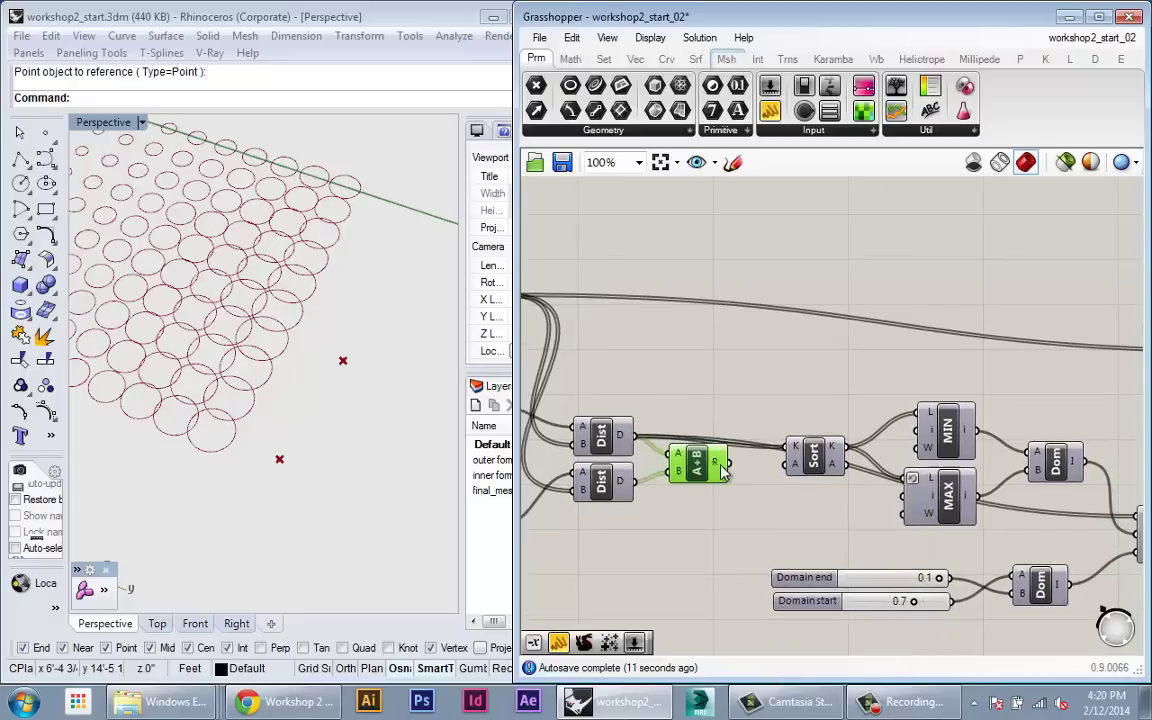
pyautogui.moveTo(730, 463); pyautogui.dragTo(787, 448)
pyautogui.moveTo(806, 471); pyautogui.dragTo(796, 503)
pyautogui.scroll(-1, 789, 504)
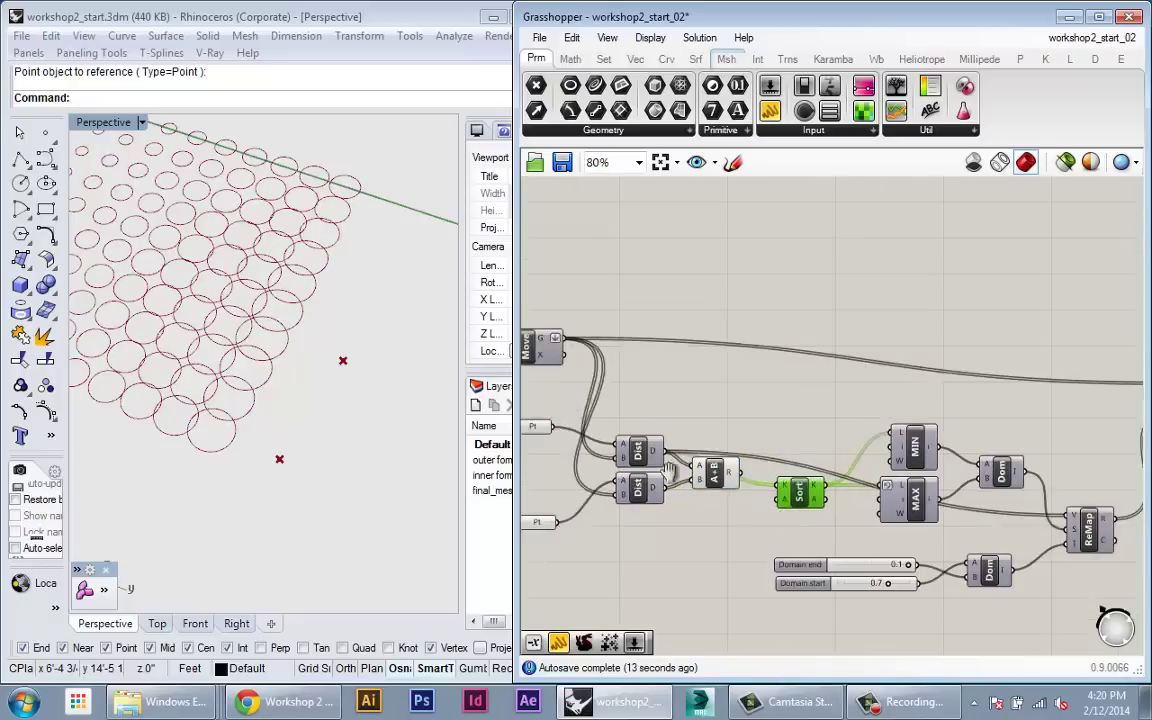
# Connect the Addition result to ReMap's V input in place of the single distance
pyautogui.moveTo(780, 501); pyautogui.dragTo(690, 480, button='right')
pyautogui.moveTo(628, 455); pyautogui.dragTo(690, 463)
pyautogui.moveTo(633, 494); pyautogui.dragTo(990, 498)
# Move the two attractor points to opposite sides of the circle grid, just outside its edges
pyautogui.keyDown('shift'); pyautogui.moveTo(402, 470); pyautogui.dragTo(406, 409, button='right'); pyautogui.keyUp('shift')
pyautogui.scroll(-4, 370, 385)
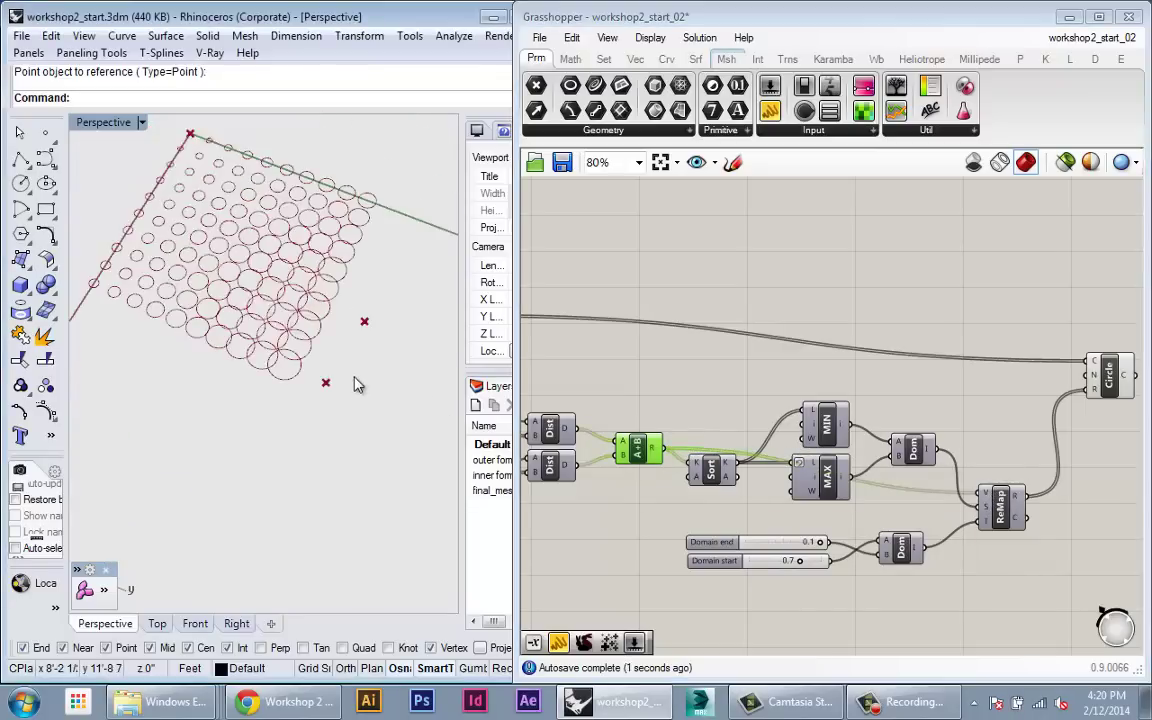
pyautogui.click(358, 415)
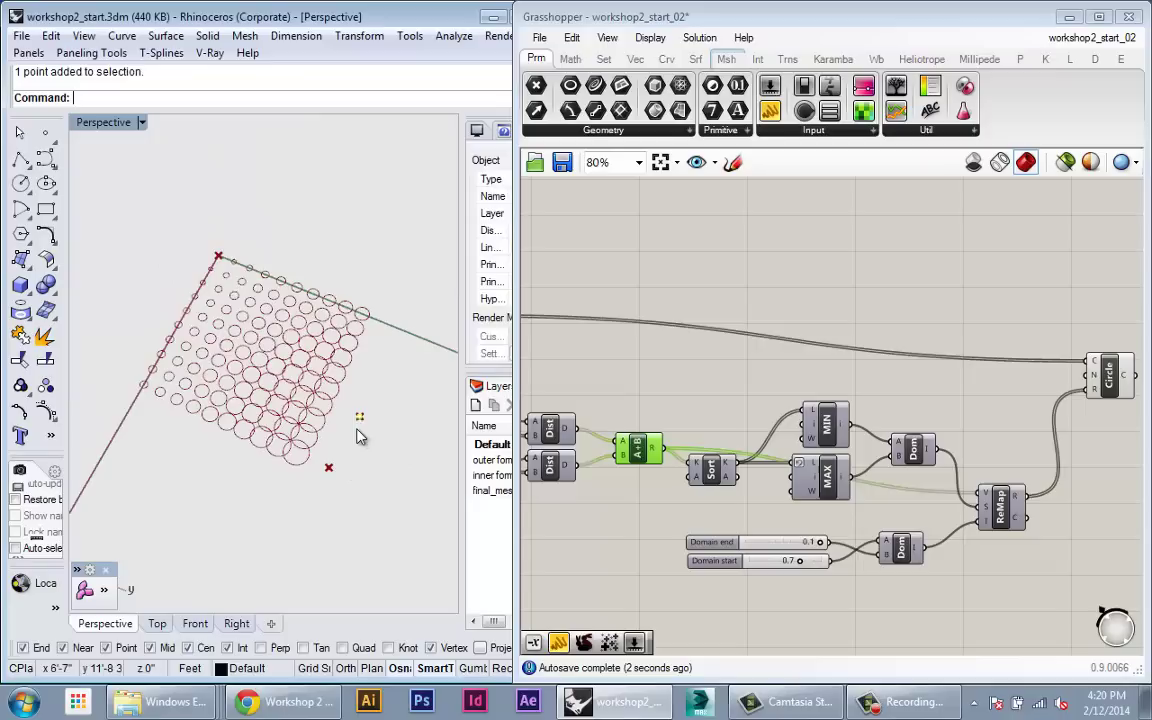
pyautogui.moveTo(359, 415); pyautogui.dragTo(298, 287)
pyautogui.moveTo(329, 467); pyautogui.dragTo(211, 417)
pyautogui.moveTo(211, 417); pyautogui.dragTo(208, 457)
pyautogui.click(306, 249)
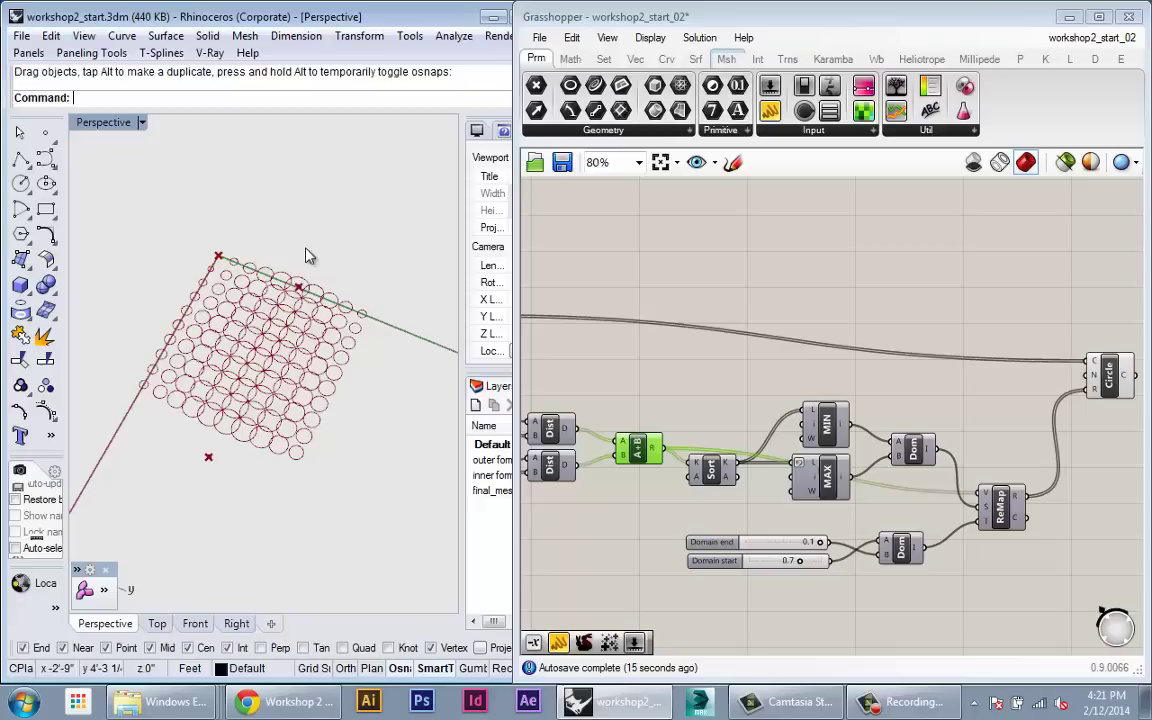
pyautogui.moveTo(298, 287); pyautogui.dragTo(317, 226)
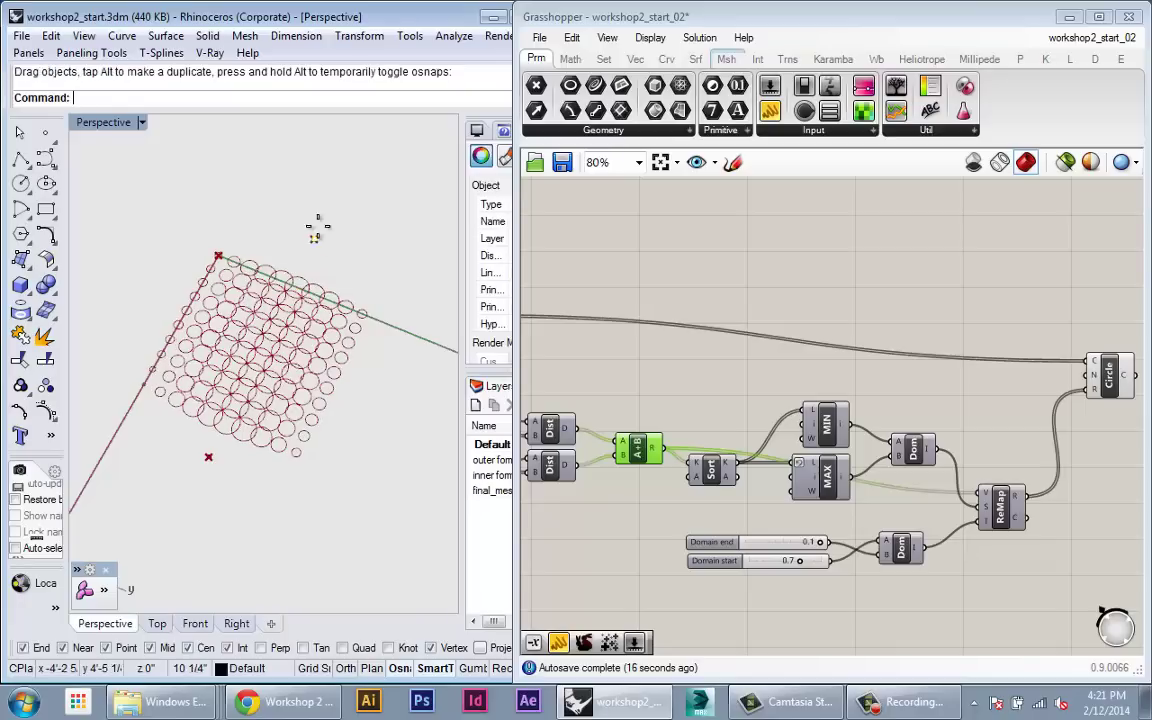
pyautogui.click(208, 458)
# Set the Domain start slider to 0.5 to reduce the largest circles
pyautogui.scroll(5, 267, 392)
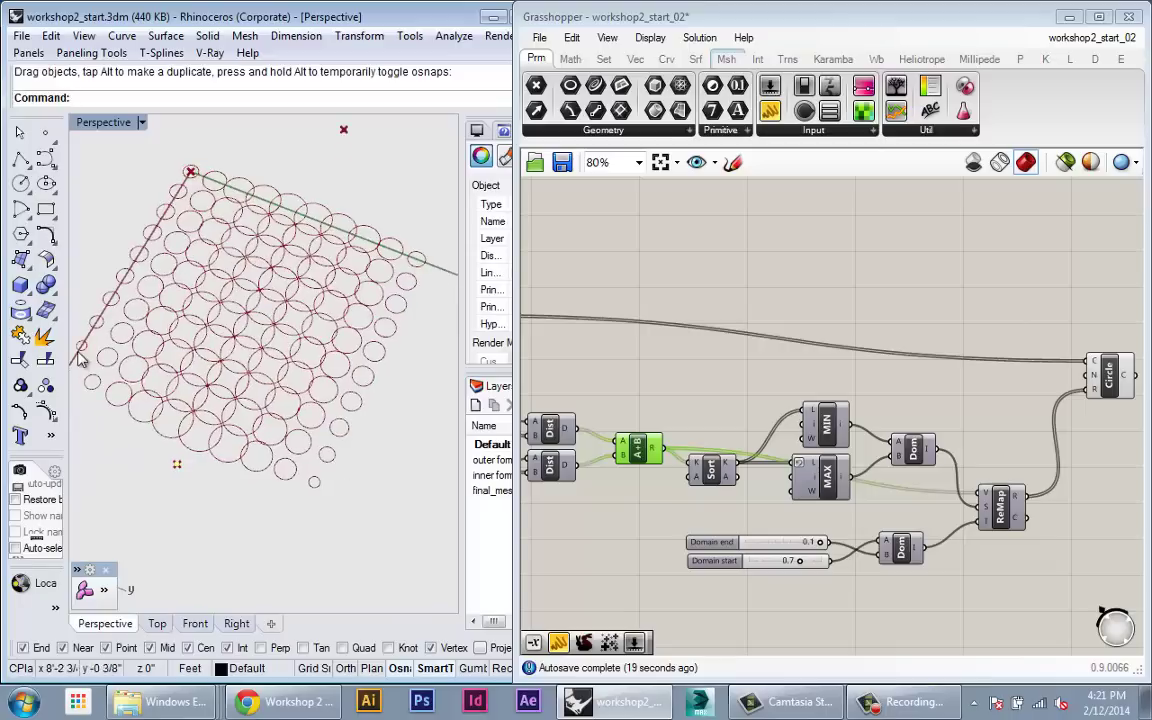
pyautogui.scroll(-1, 208, 383)
pyautogui.keyDown('shift'); pyautogui.moveTo(208, 383); pyautogui.dragTo(244, 387, button='right'); pyautogui.keyUp('shift')
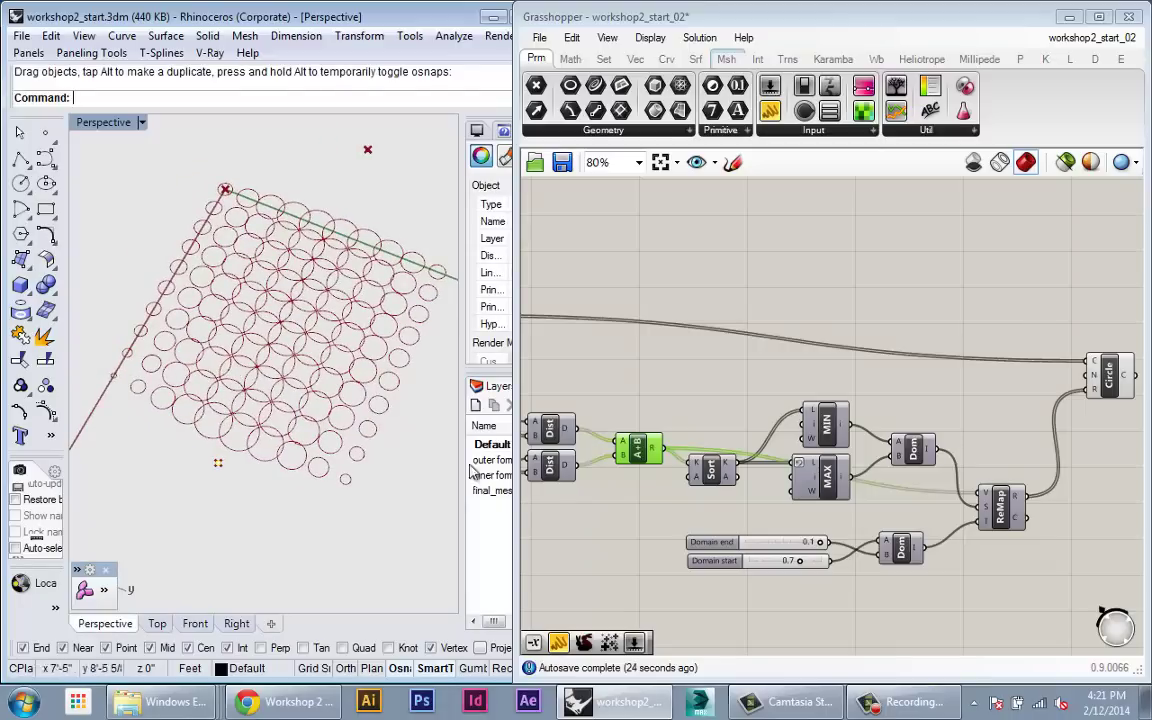
pyautogui.scroll(3, 823, 532)
pyautogui.moveTo(877, 508); pyautogui.dragTo(849, 504)
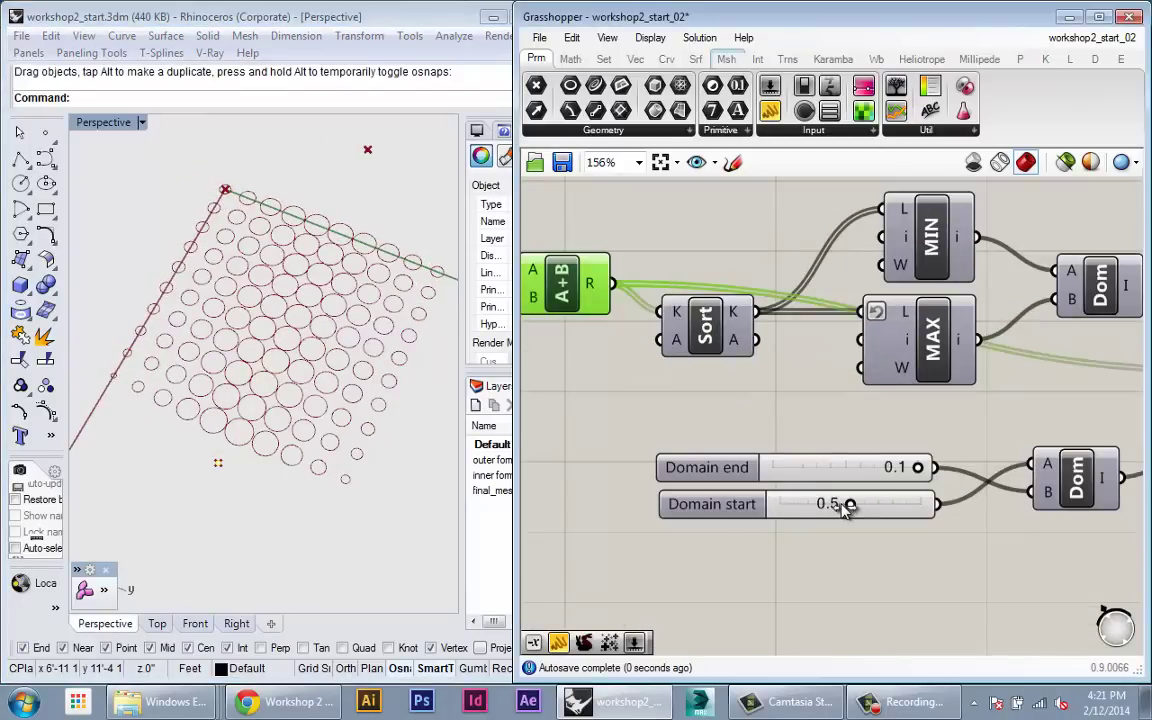
pyautogui.scroll(-3, 265, 419)
pyautogui.keyDown('shift'); pyautogui.moveTo(148, 468); pyautogui.dragTo(173, 437, button='right'); pyautogui.keyUp('shift')
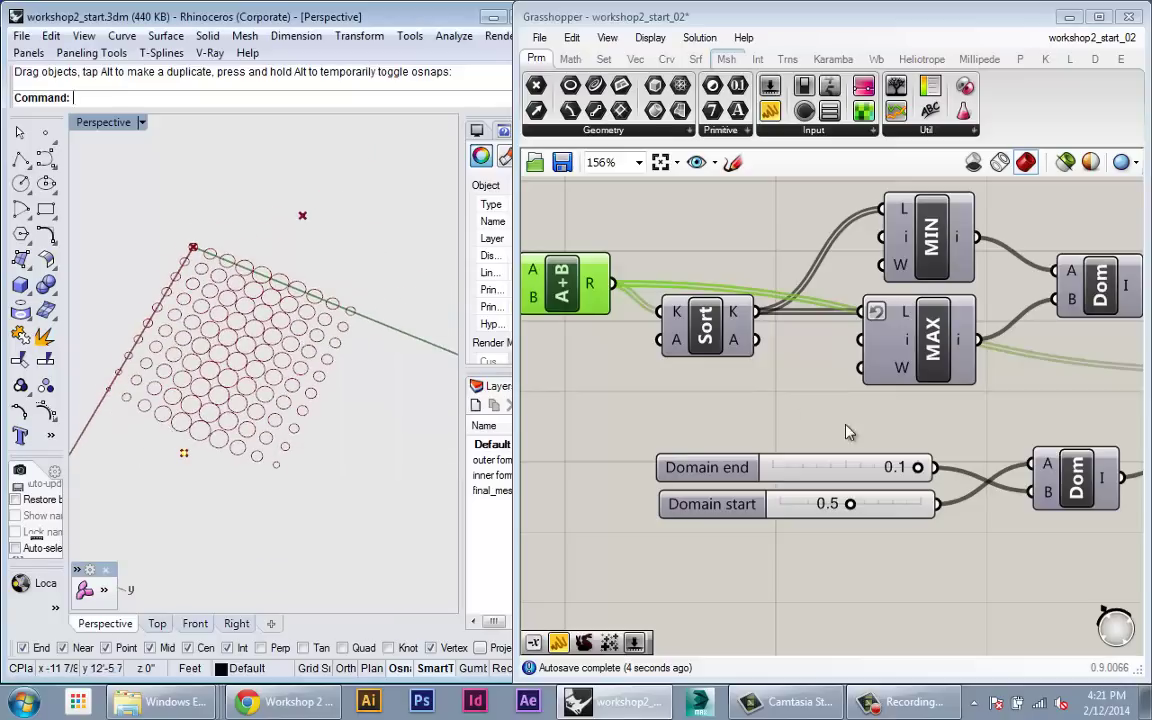
# Tidy the canvas by arranging the Pt, Dist and Addition components into a compact group
pyautogui.moveTo(804, 431); pyautogui.dragTo(807, 497, button='right')
pyautogui.scroll(-3, 803, 491)
pyautogui.moveTo(624, 464); pyautogui.dragTo(784, 441, button='right')
pyautogui.scroll(1, 784, 441)
pyautogui.moveTo(741, 407)
pyautogui.mouseDown()
pyautogui.moveTo(746, 440)
pyautogui.moveTo(744, 414)
pyautogui.mouseUp()
pyautogui.moveTo(632, 461); pyautogui.dragTo(628, 432)
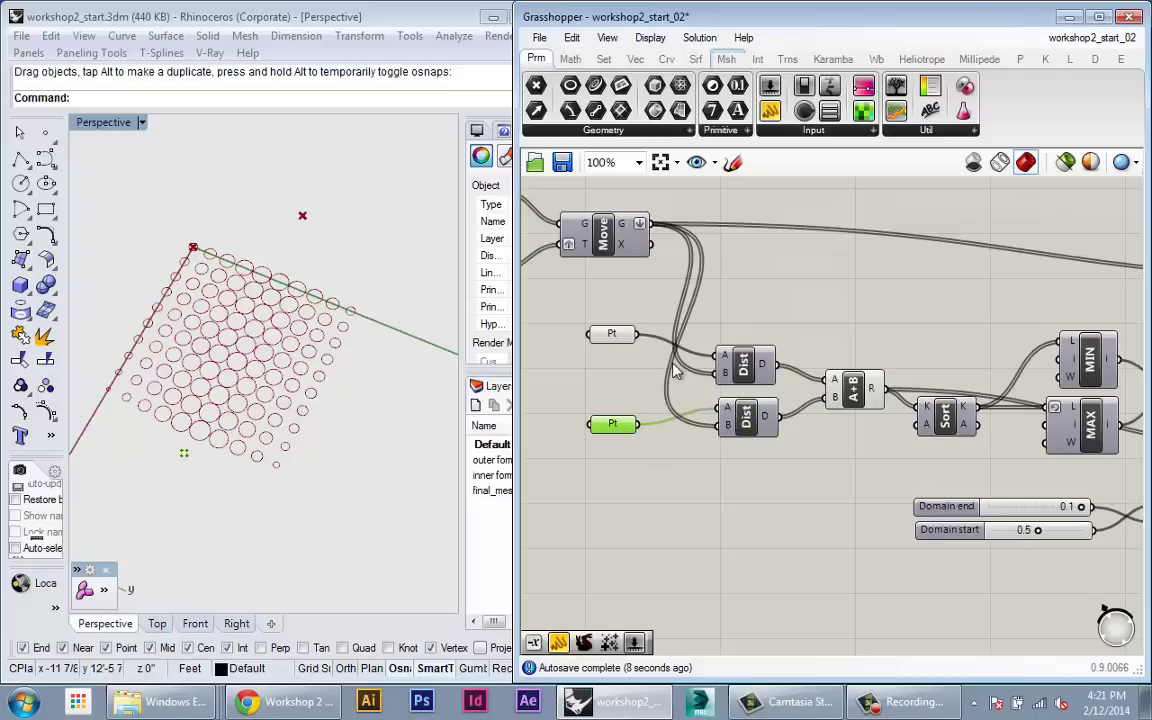
pyautogui.moveTo(855, 393); pyautogui.dragTo(838, 393)
pyautogui.scroll(-1, 780, 463)
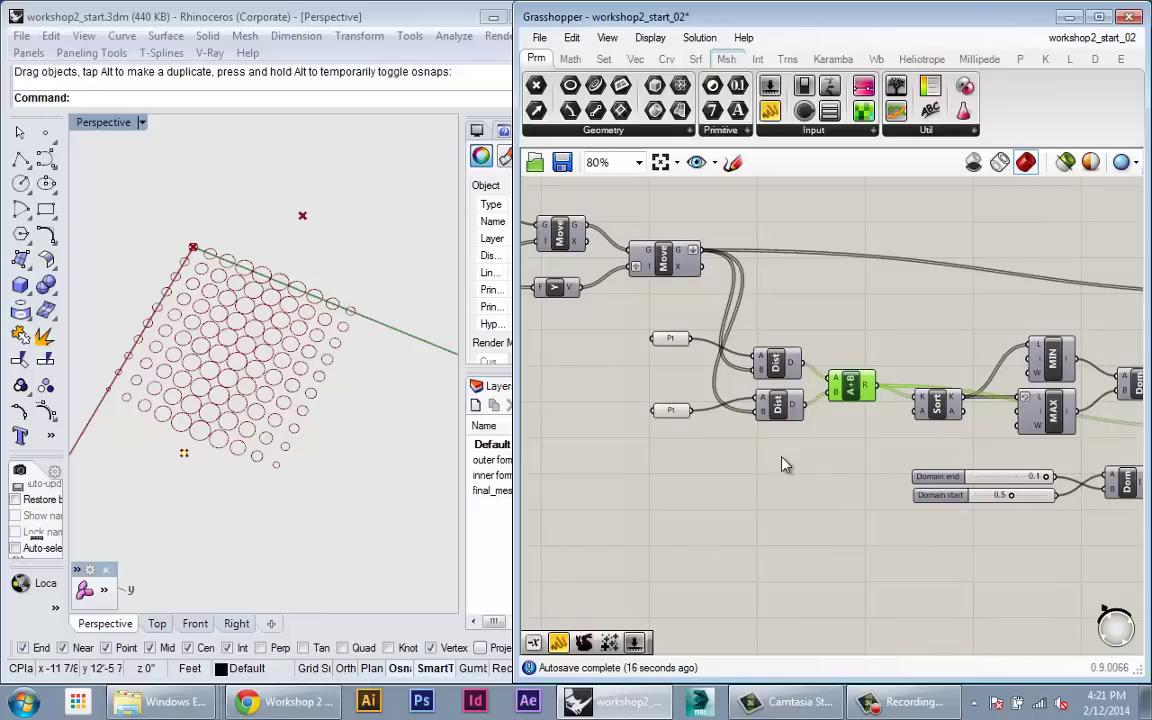
pyautogui.moveTo(790, 495); pyautogui.dragTo(817, 501, button='right')
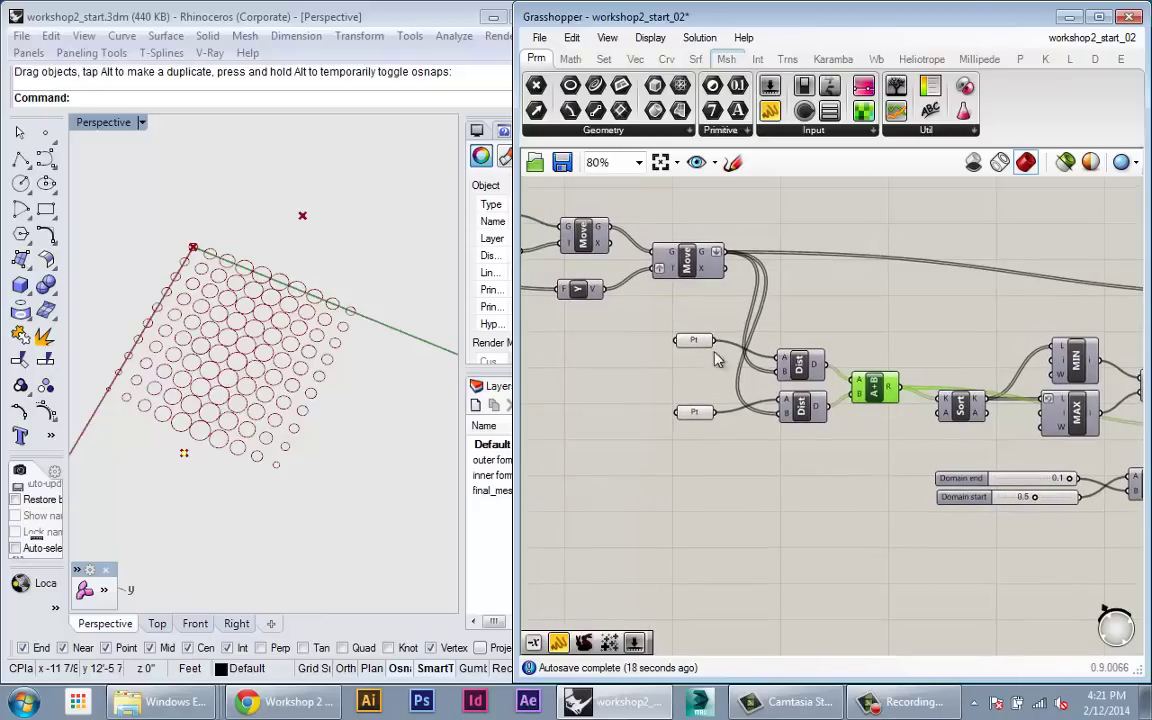
pyautogui.moveTo(695, 346); pyautogui.dragTo(697, 361)
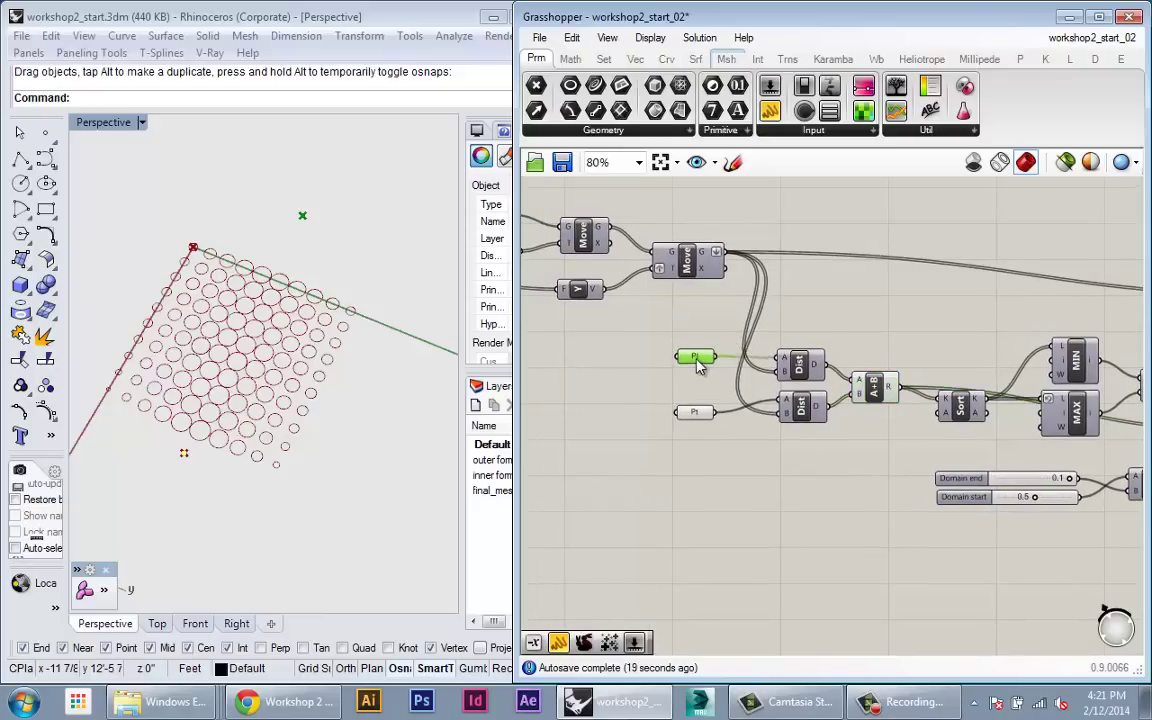
pyautogui.click(698, 415)
pyautogui.click(738, 460)
# Copy the selected attractor point to a third position outside the opposite side of the circle grid
pyautogui.scroll(-2, 746, 481)
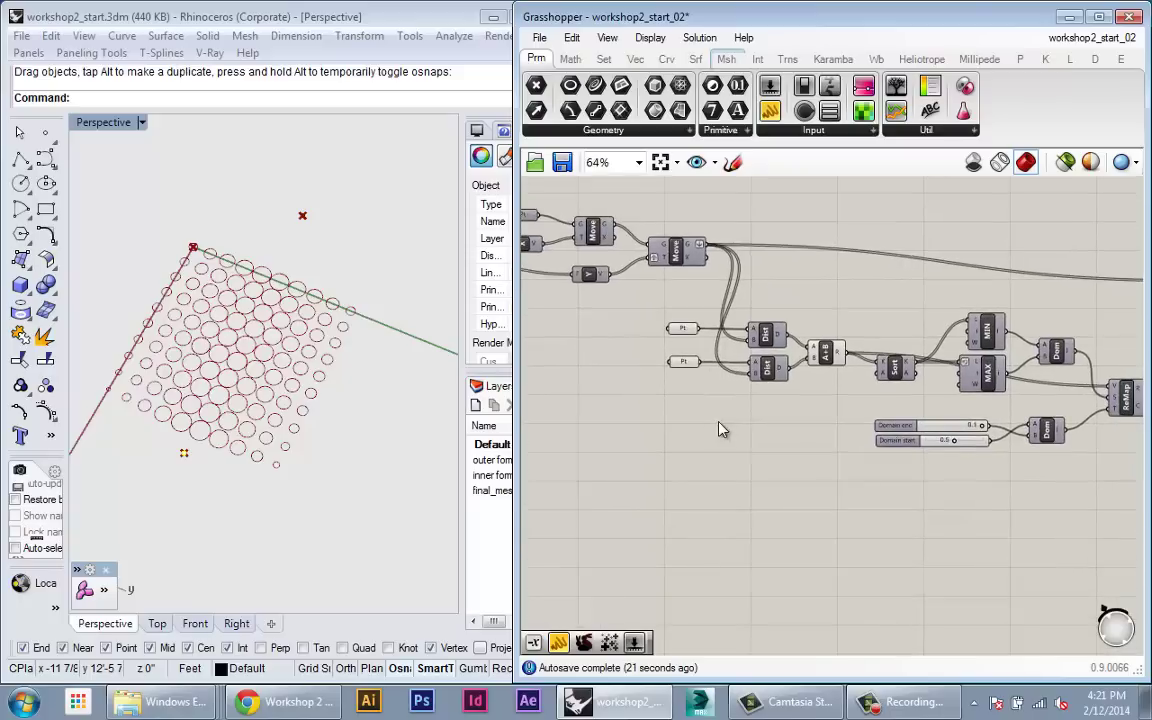
pyautogui.moveTo(296, 427); pyautogui.dragTo(254, 450, button='right')
pyautogui.write('co')
pyautogui.press('Return')
pyautogui.click(213, 455)
pyautogui.click(400, 436)
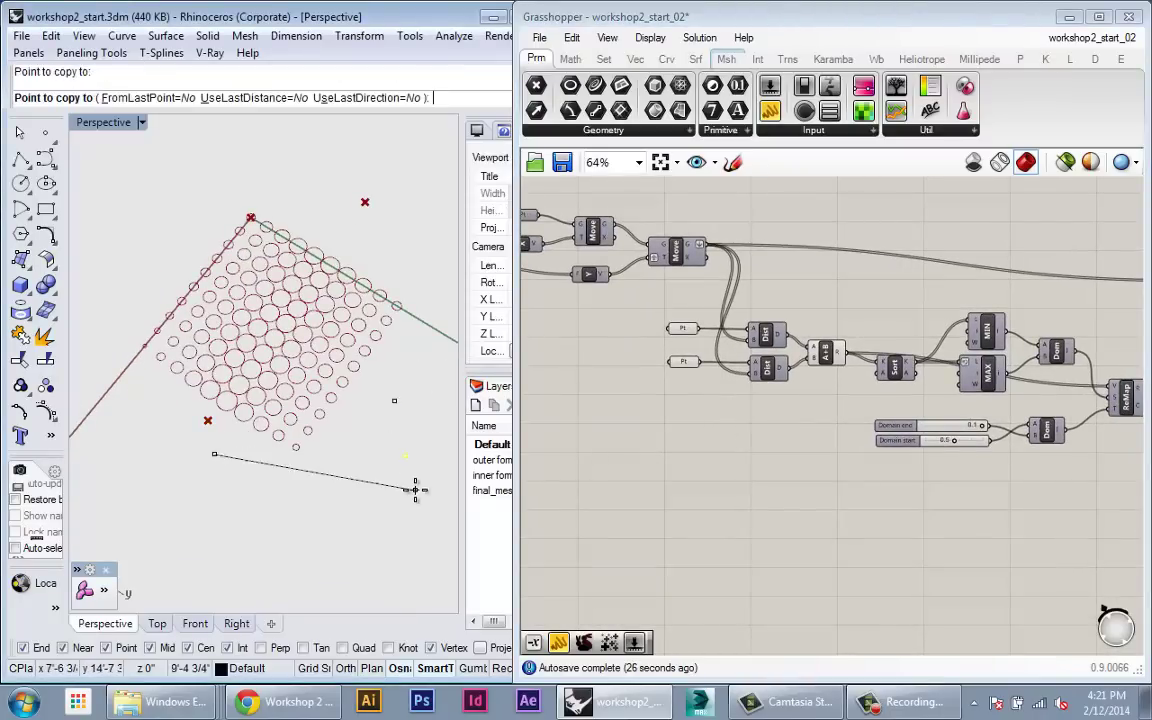
# End the copy command and select the attractor points around the circle grid one at a time
pyautogui.scroll(-2, 416, 489)
pyautogui.press('Return')
pyautogui.click(259, 438)
pyautogui.moveTo(374, 406); pyautogui.dragTo(416, 468)
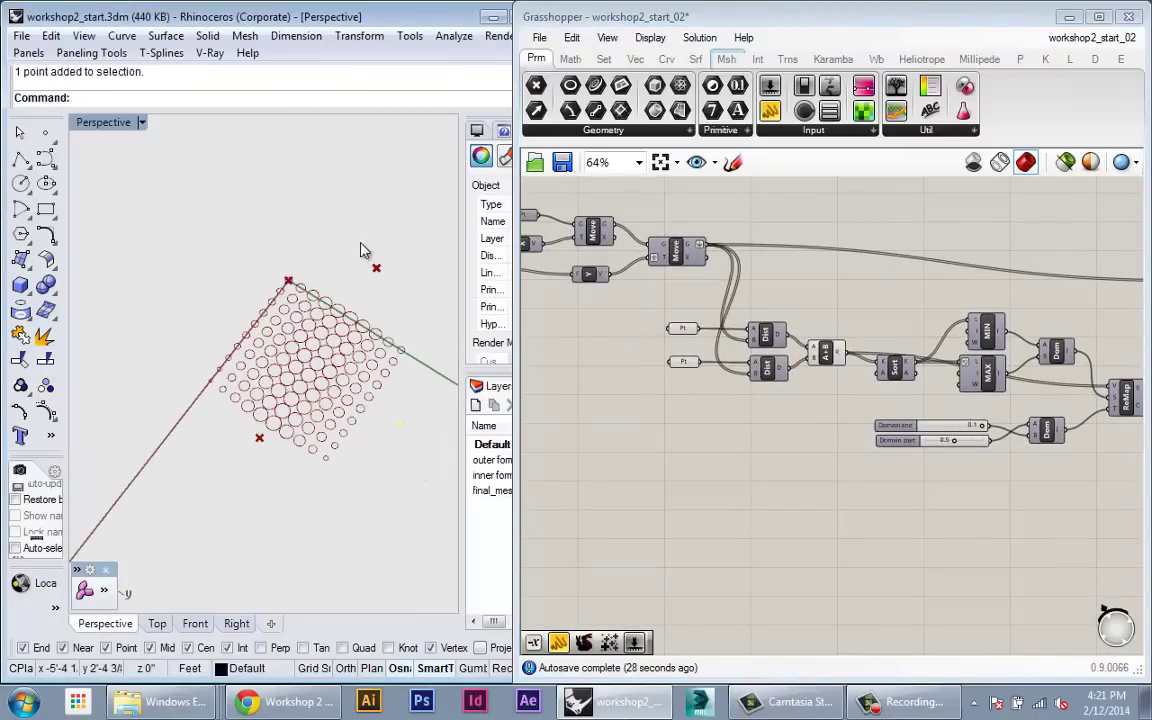
pyautogui.moveTo(361, 242); pyautogui.dragTo(403, 291)
pyautogui.scroll(3, 337, 416)
pyautogui.keyDown('shift'); pyautogui.moveTo(362, 402); pyautogui.dragTo(241, 398, button='right'); pyautogui.keyUp('shift')
# Add a new Point parameter to the canvas below the two existing Pt components
pyautogui.click(653, 434)
pyautogui.doubleClick(684, 441)
pyautogui.write('pt')
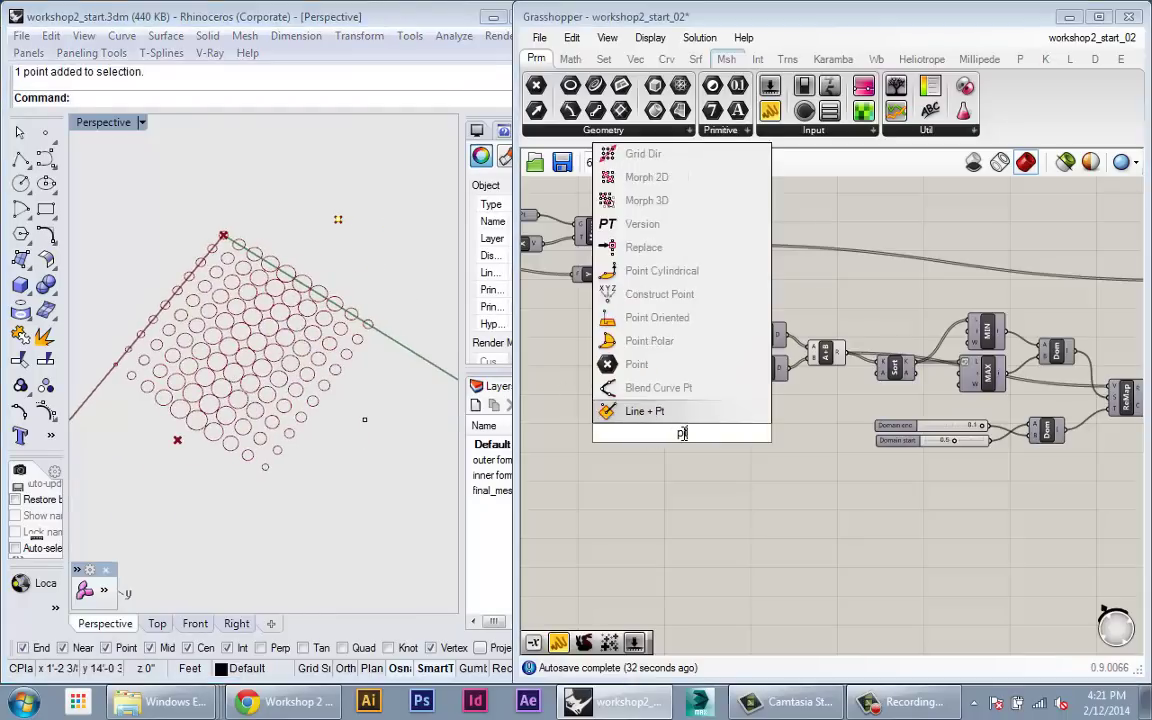
pyautogui.click(687, 364)
pyautogui.scroll(4, 689, 360)
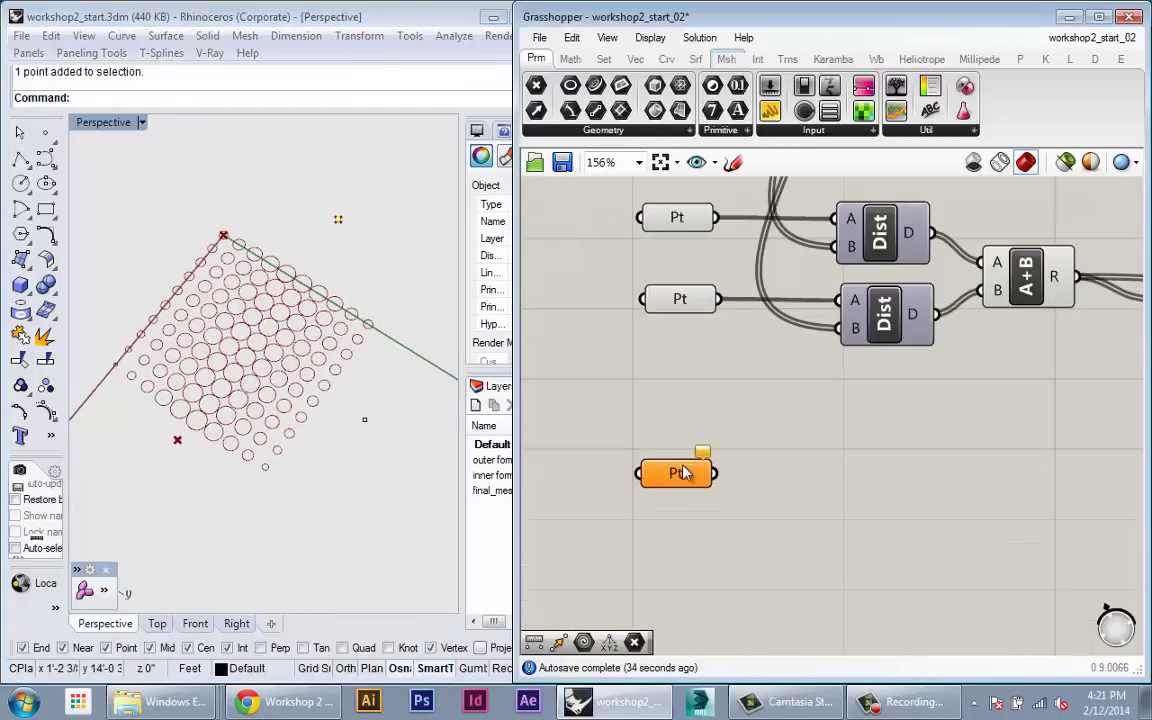
# Reference the three attractor points in the new Pt component with Set Multiple Points
pyautogui.rightClick(683, 477)
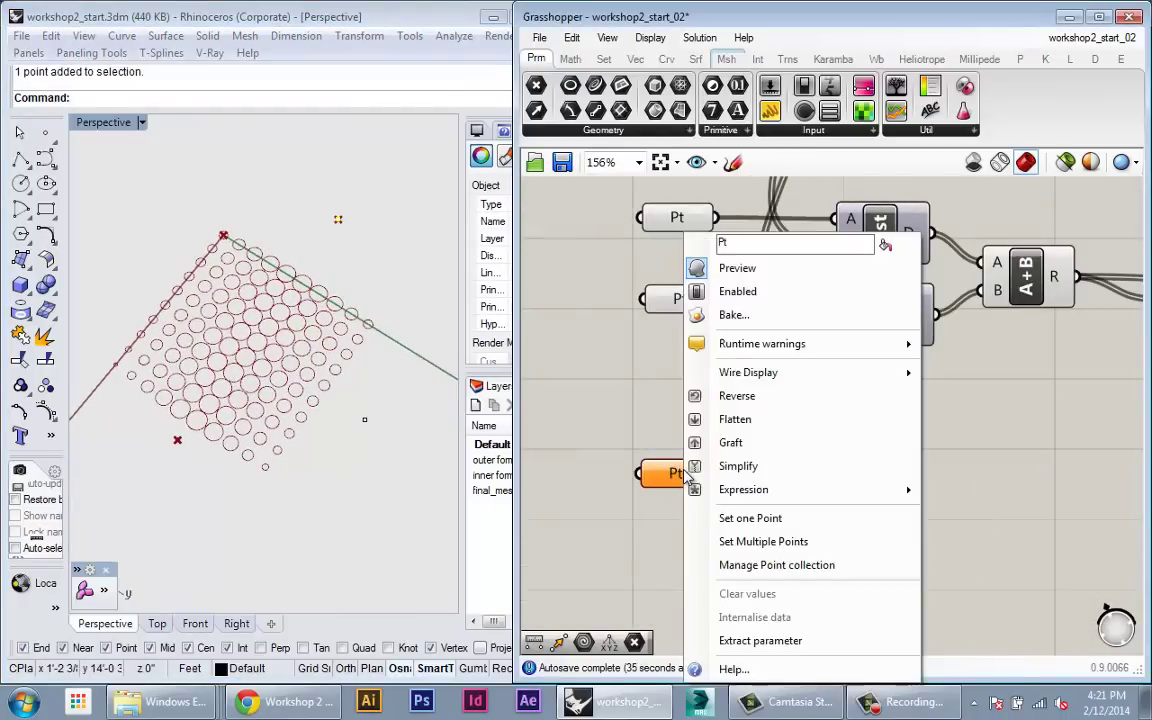
pyautogui.click(757, 541)
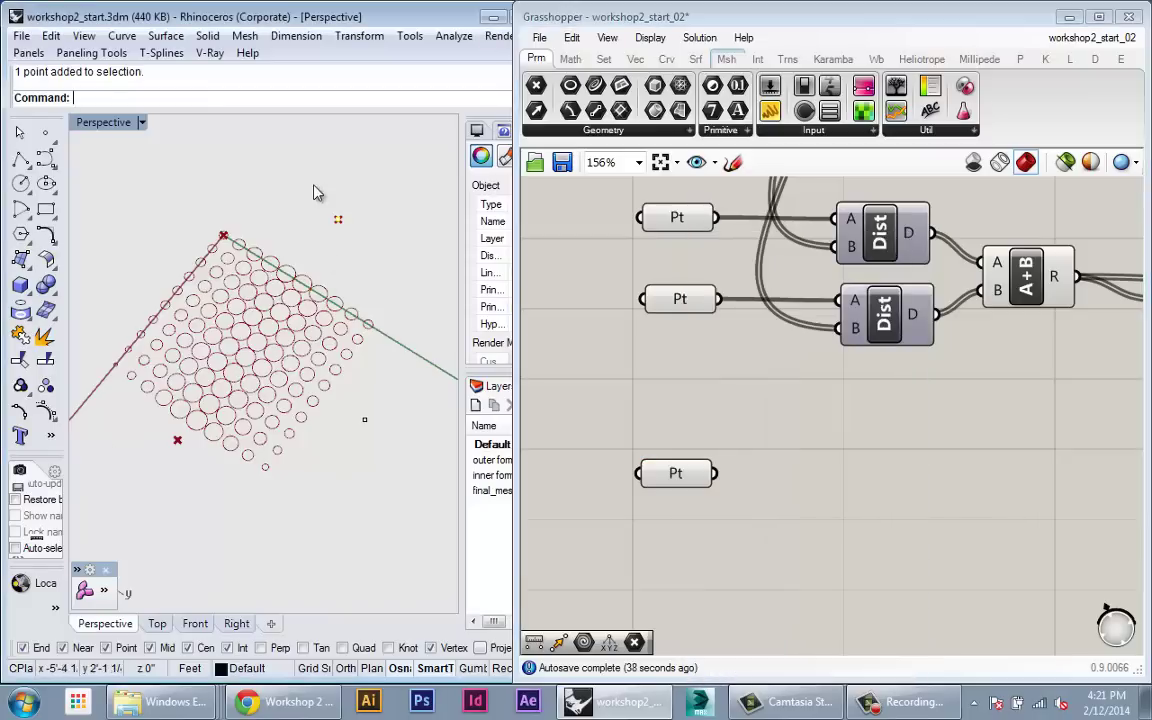
pyautogui.click(365, 420)
pyautogui.click(177, 440)
pyautogui.press('Return')
# Turn off the preview of the two original Pt components
pyautogui.scroll(-1, 648, 340)
pyautogui.moveTo(610, 218); pyautogui.dragTo(762, 434)
pyautogui.middleClick(697, 381)
pyautogui.click(752, 330)
pyautogui.click(752, 484)
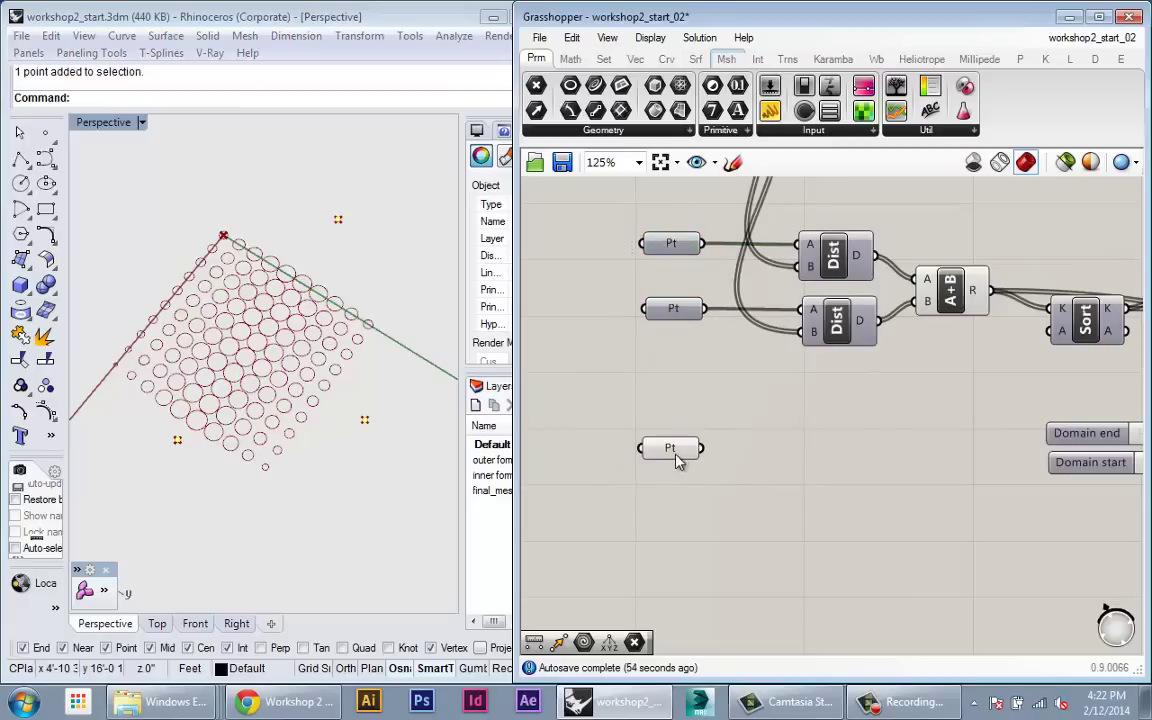
# Select the new Pt component to highlight its points and shift the third attractor point slightly outward from the circle grid
pyautogui.click(676, 455)
pyautogui.scroll(2, 353, 465)
pyautogui.click(316, 466)
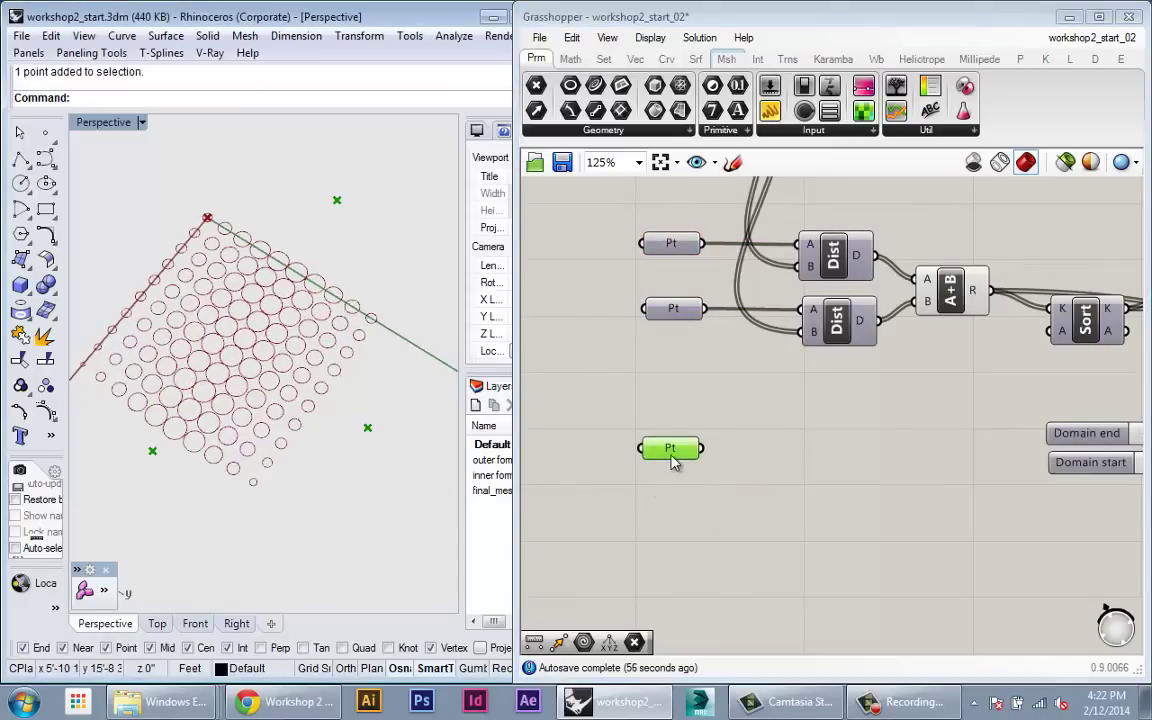
pyautogui.moveTo(672, 460); pyautogui.dragTo(681, 442)
pyautogui.moveTo(367, 429); pyautogui.dragTo(386, 405)
pyautogui.click(391, 462)
pyautogui.scroll(-1, 332, 488)
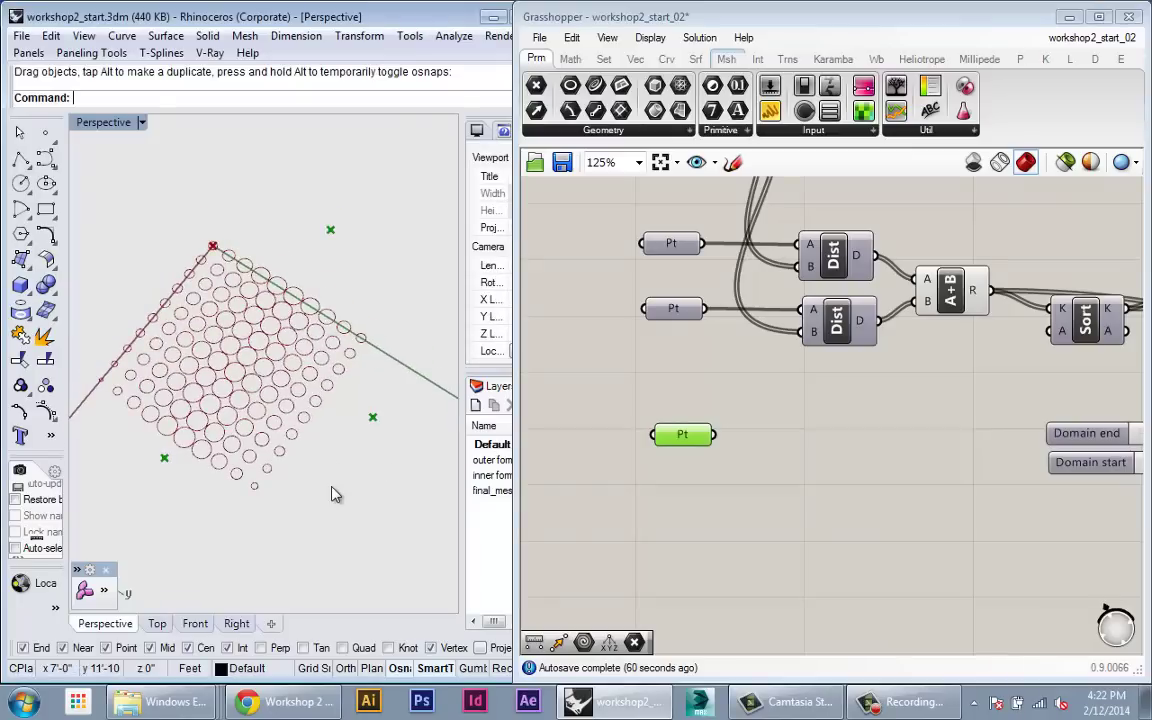
pyautogui.moveTo(335, 493); pyautogui.dragTo(338, 490, button='right')
# Move the new Pt component lower on the canvas and add a Distance component beside it
pyautogui.moveTo(745, 545); pyautogui.dragTo(699, 660, button='right')
pyautogui.scroll(-1, 688, 594)
pyautogui.moveTo(688, 580); pyautogui.dragTo(725, 524, button='right')
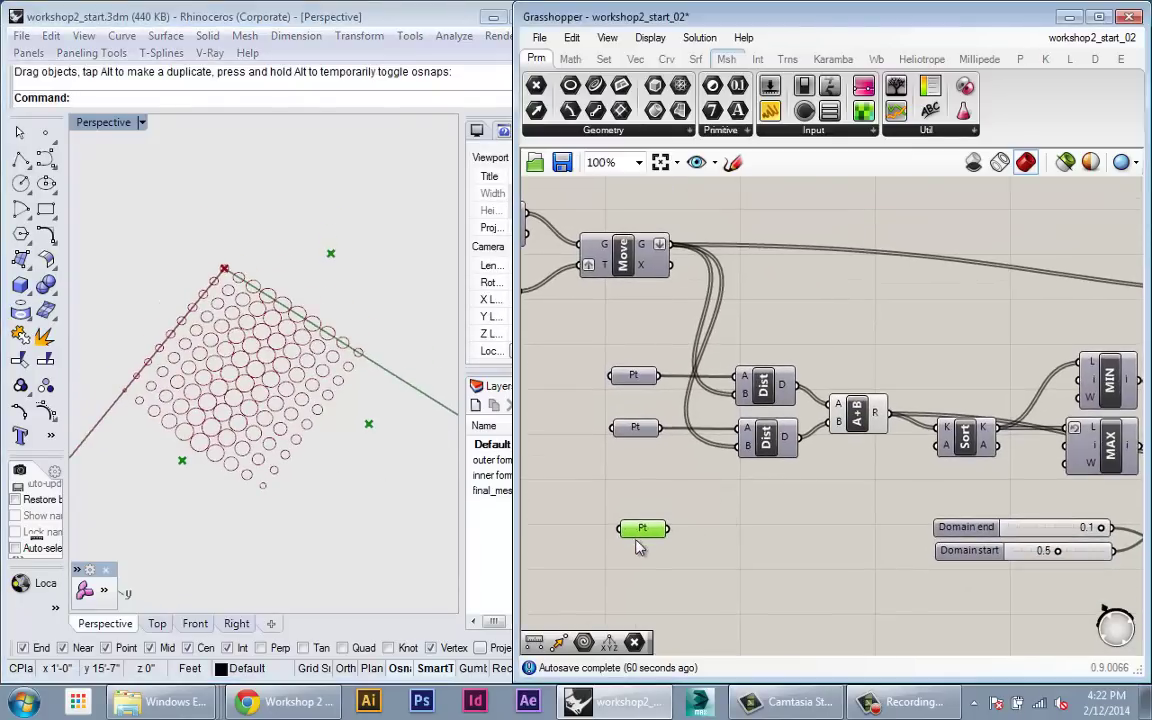
pyautogui.moveTo(645, 247)
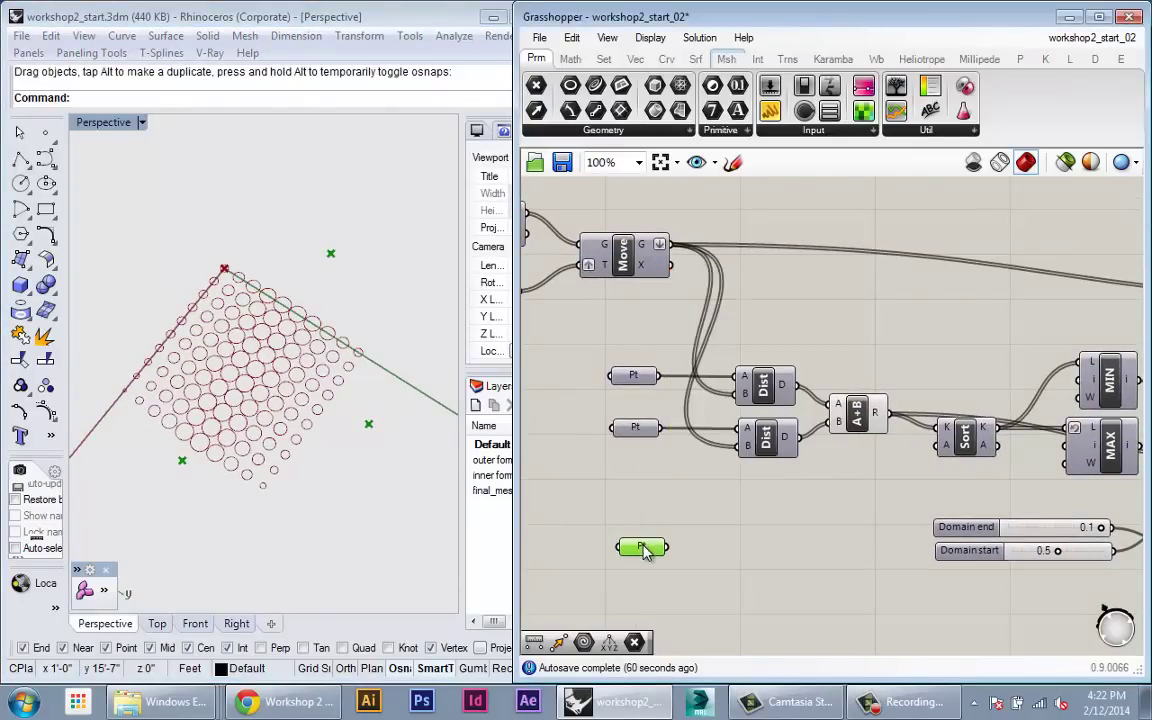
pyautogui.doubleClick(753, 495)
pyautogui.write('dista')
pyautogui.press('Return')
pyautogui.moveTo(755, 498); pyautogui.dragTo(755, 518)
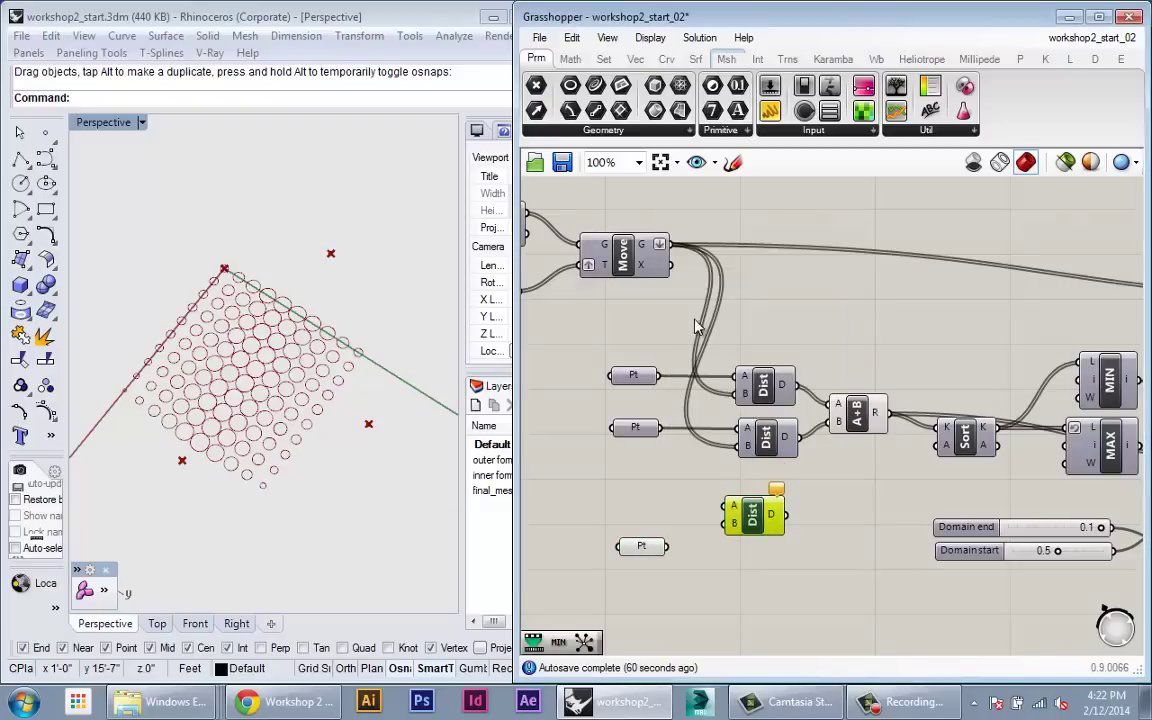
# Wire the Move component's geometry output to input A and the multi-point Pt to input B of the new Dist component
pyautogui.moveTo(671, 244); pyautogui.dragTo(732, 507)
pyautogui.moveTo(668, 546); pyautogui.dragTo(755, 536)
pyautogui.moveTo(773, 520)
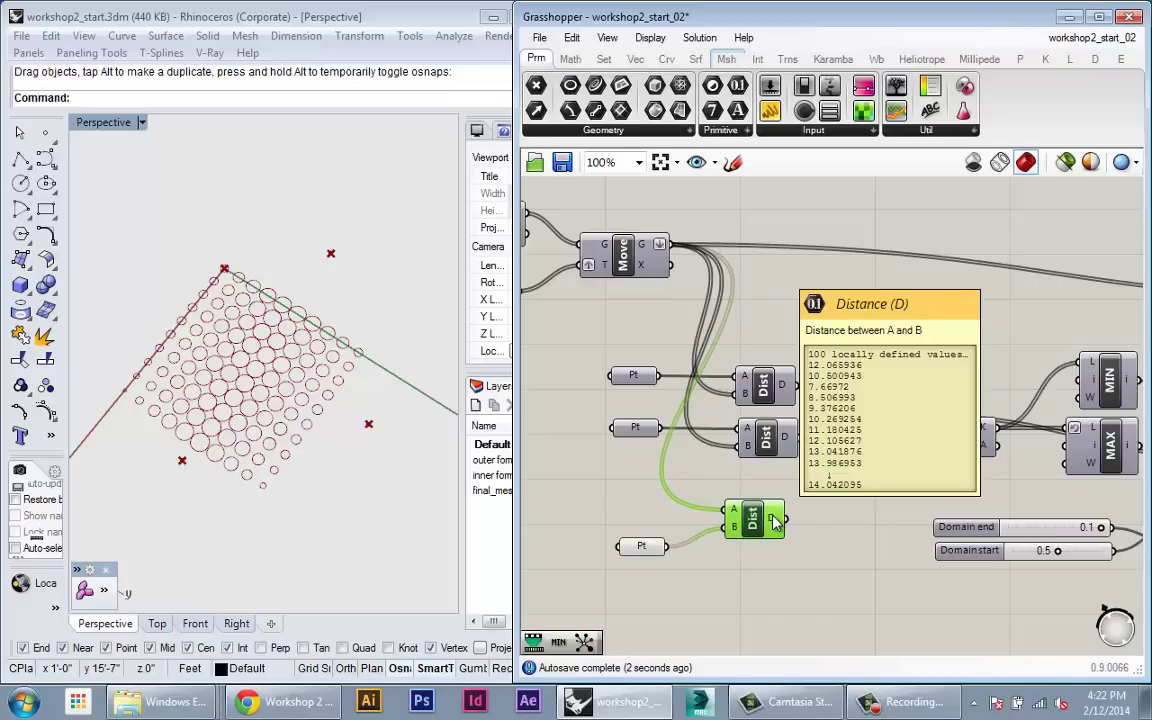
# Move the new Dist component and its Pt further down, clear of the two-point distance group
pyautogui.moveTo(752, 522); pyautogui.dragTo(770, 590)
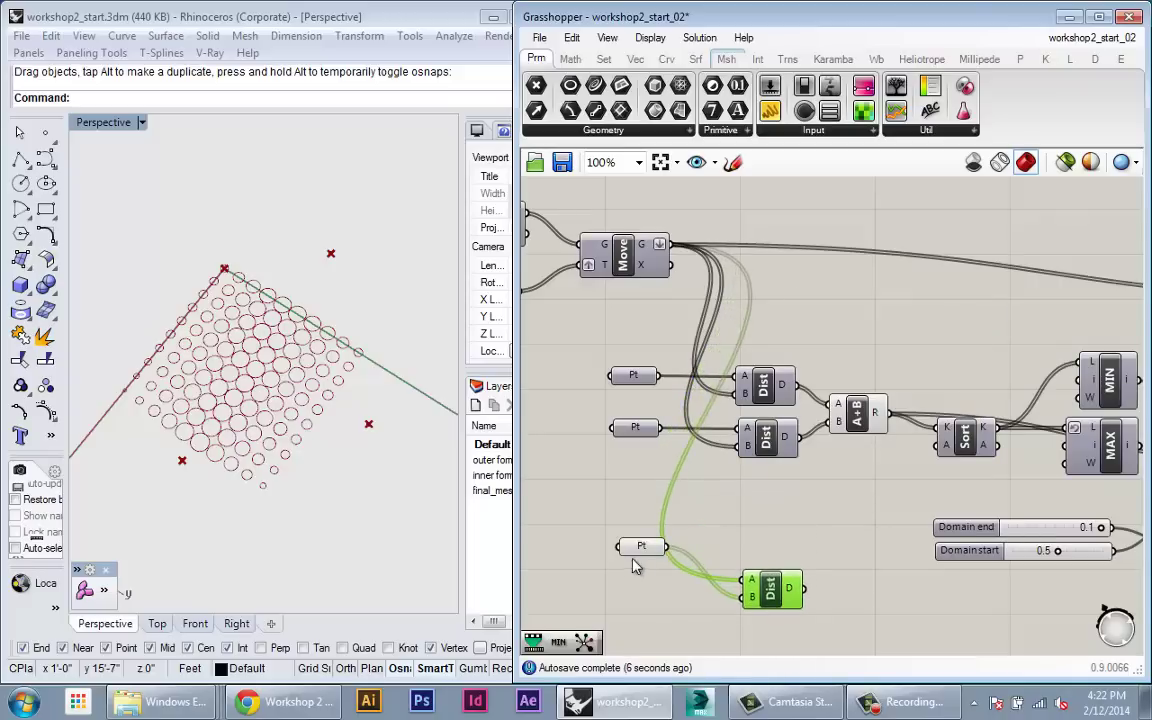
pyautogui.moveTo(641, 547); pyautogui.dragTo(686, 632)
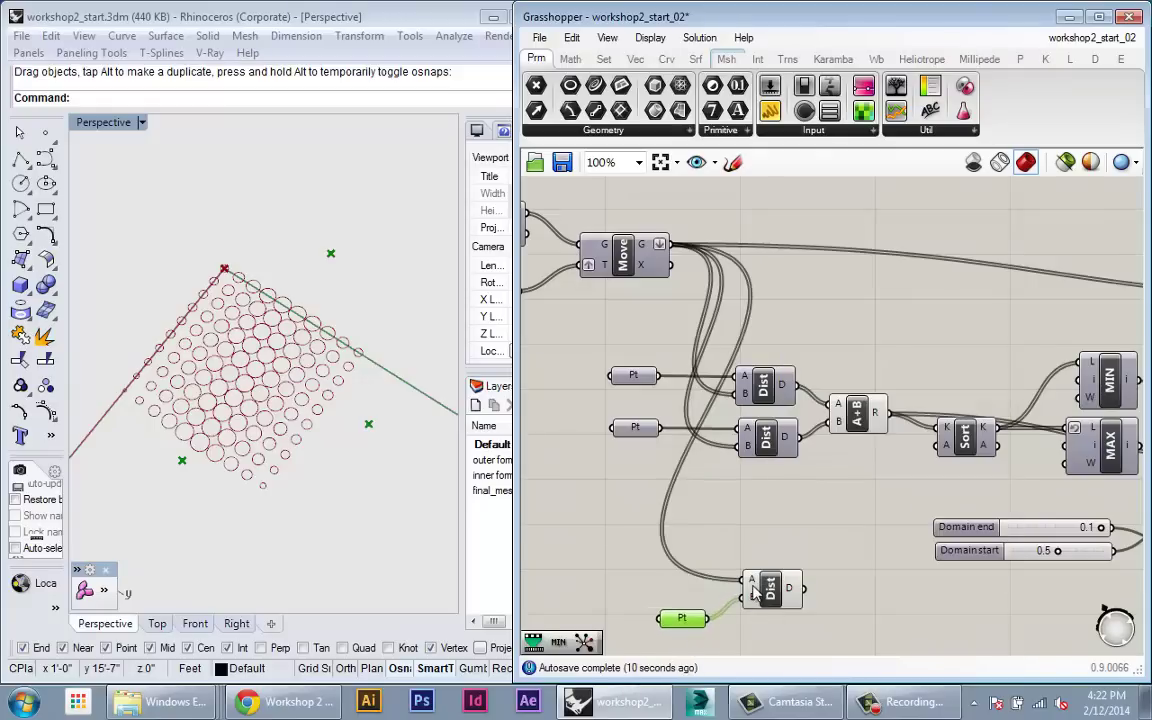
pyautogui.moveTo(752, 583)
pyautogui.click(778, 588)
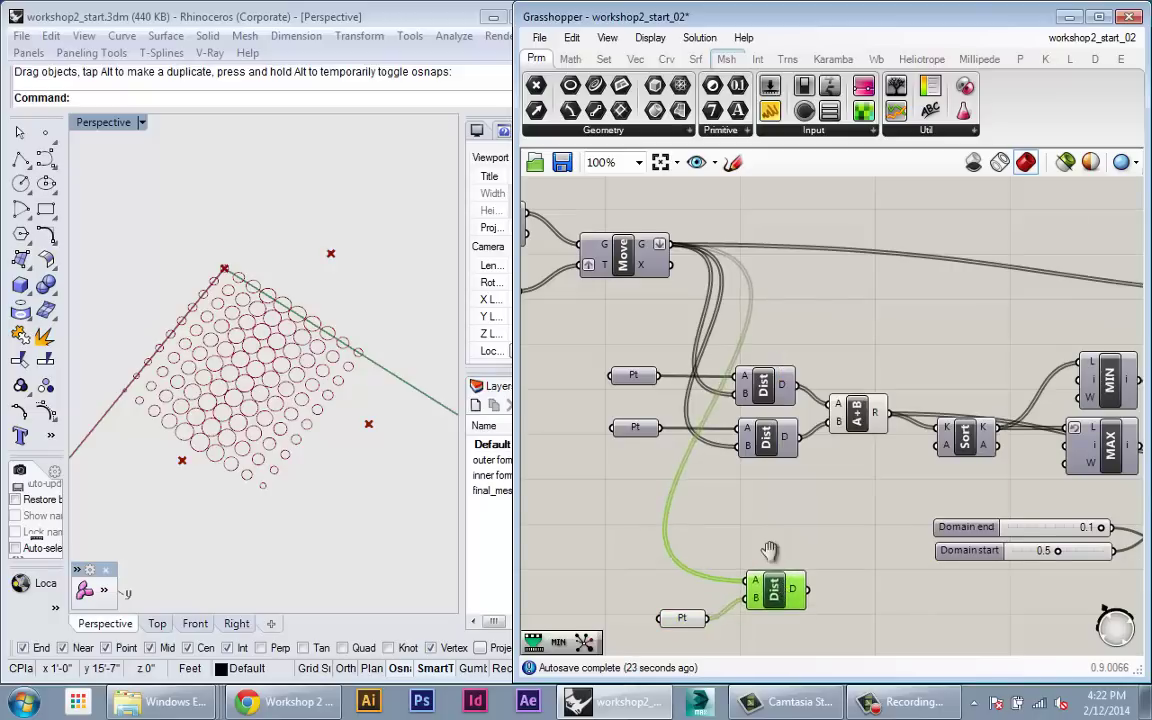
pyautogui.moveTo(769, 550); pyautogui.dragTo(753, 512, button='right')
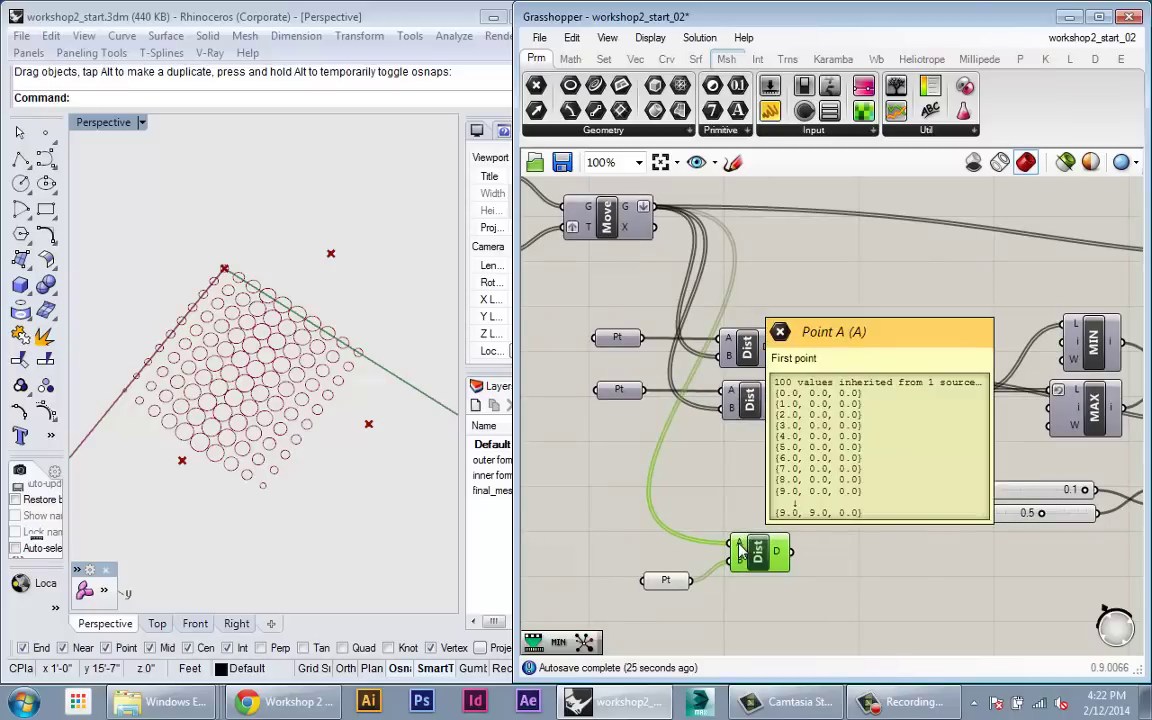
# Graft input A of the new Dist component and inspect the data structures of both its inputs
pyautogui.rightClick(740, 550)
pyautogui.click(783, 440)
pyautogui.moveTo(752, 525); pyautogui.dragTo(804, 505, button='right')
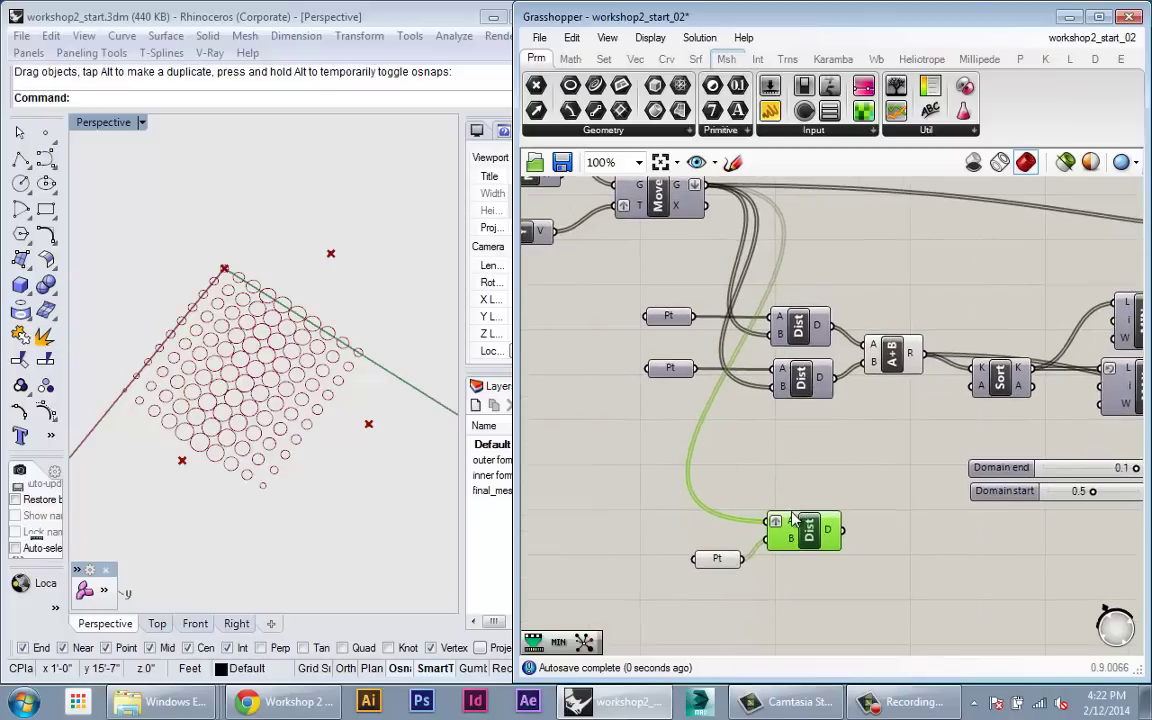
pyautogui.moveTo(790, 523)
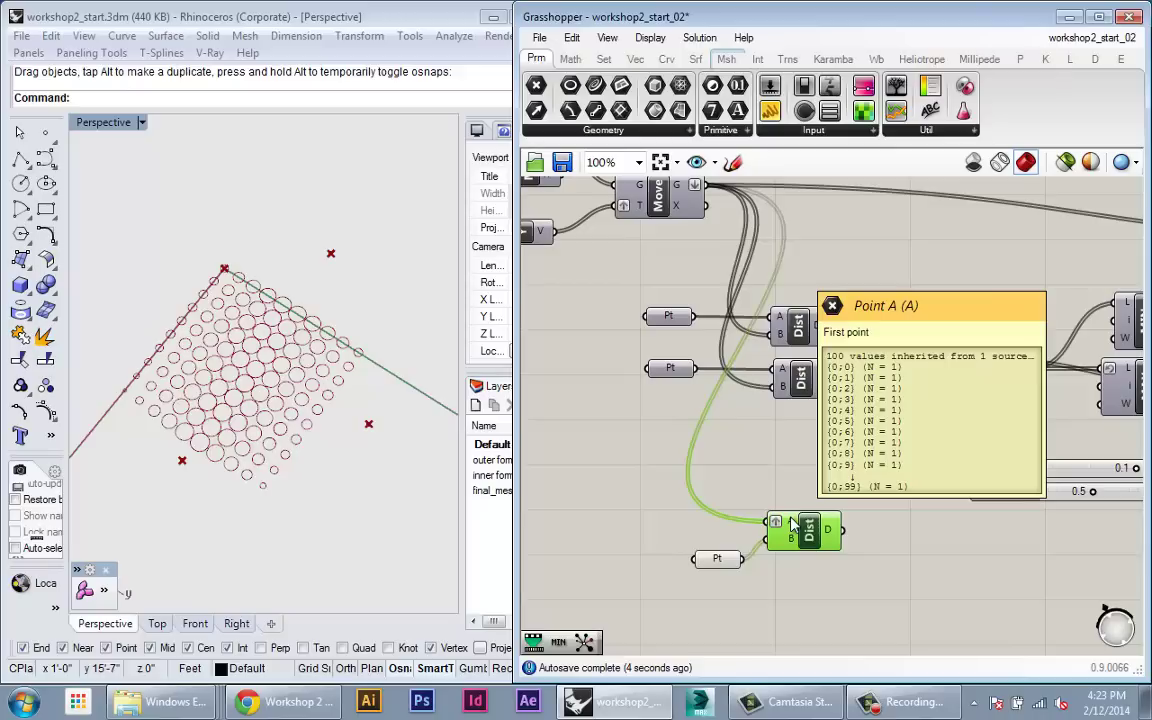
pyautogui.moveTo(790, 545)
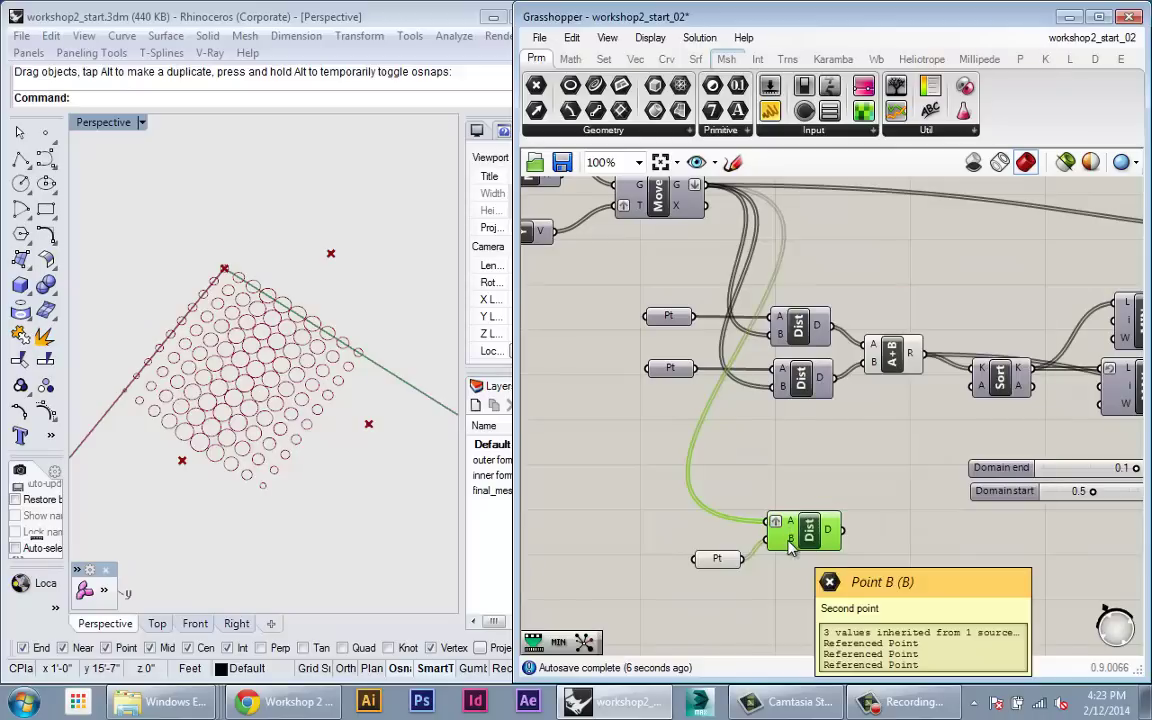
pyautogui.moveTo(845, 592); pyautogui.dragTo(748, 414, button='right')
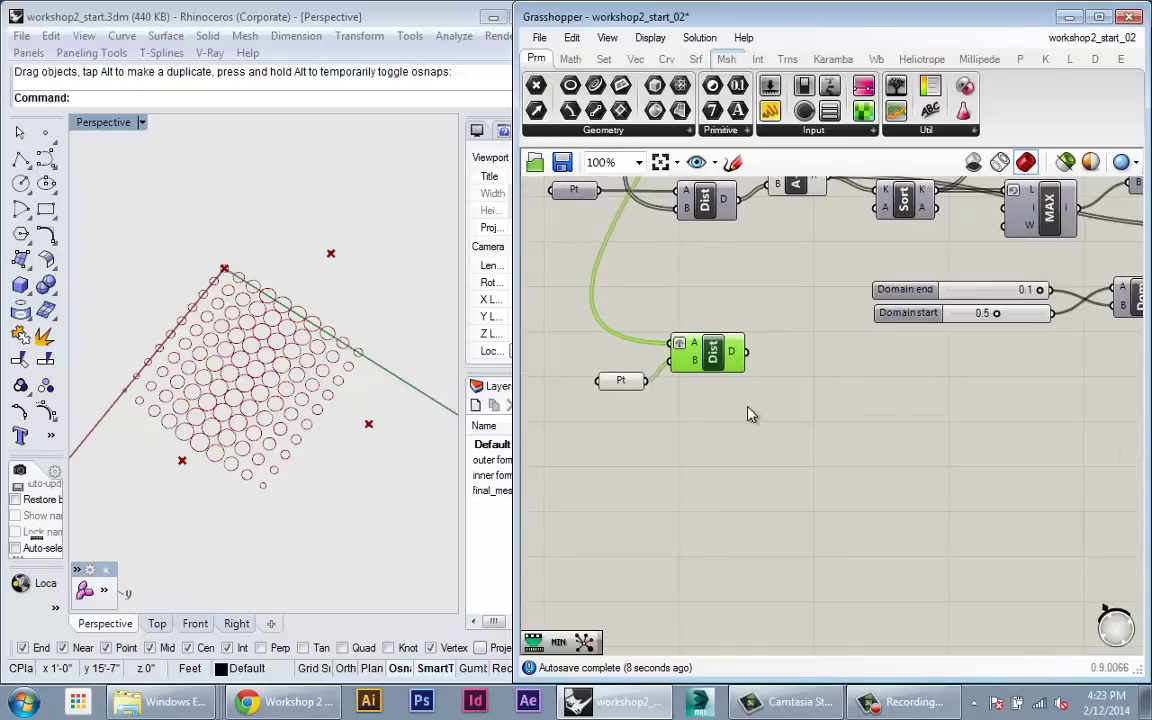
# Add a Panel, connect the new Dist component's output to it, and lengthen it to show more values
pyautogui.doubleClick(748, 408)
pyautogui.write('panel')
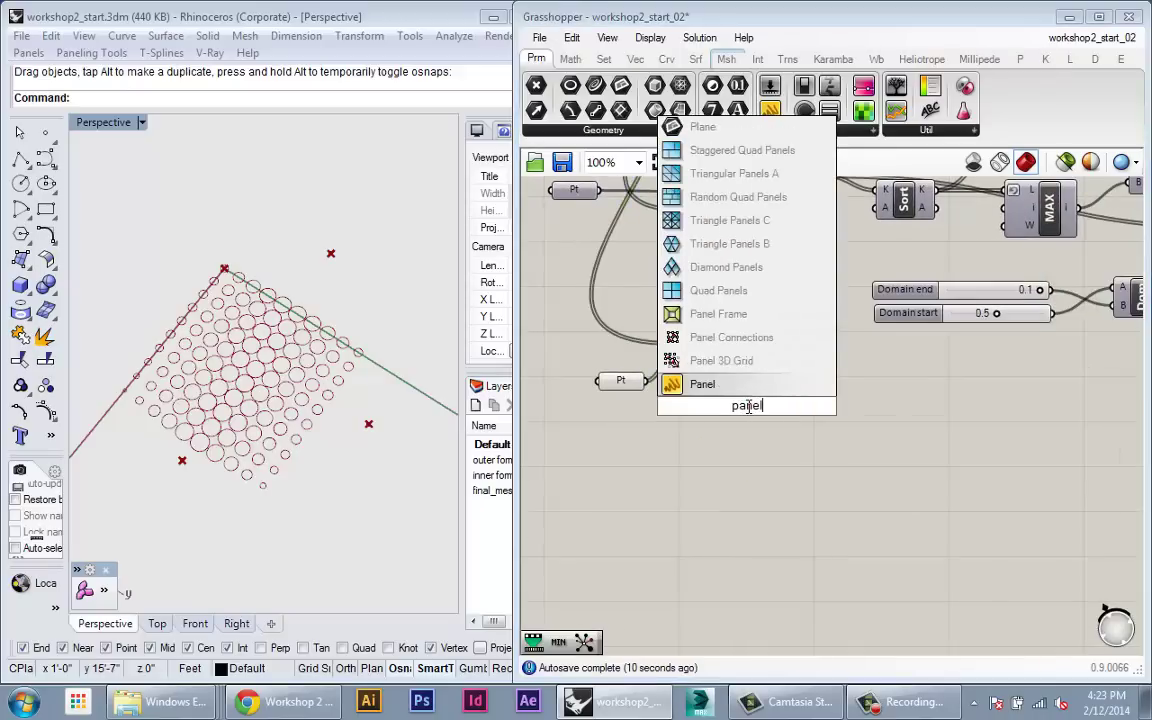
pyautogui.press('Return')
pyautogui.moveTo(672, 333); pyautogui.dragTo(784, 364)
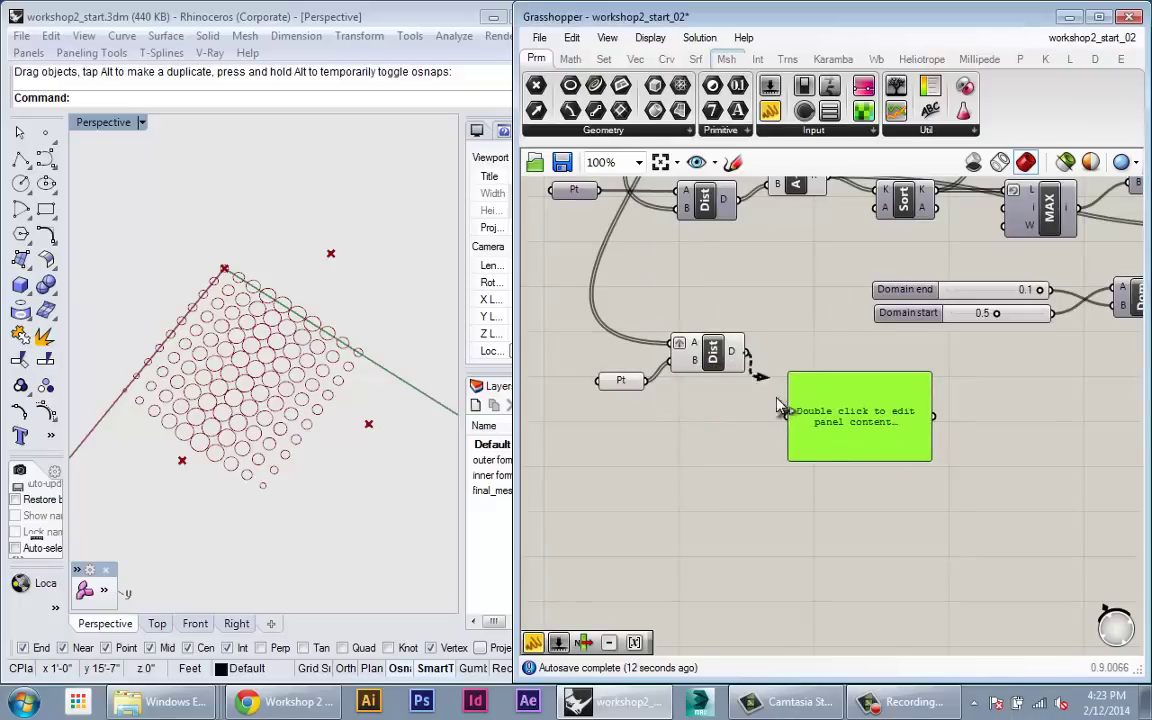
pyautogui.moveTo(779, 405); pyautogui.dragTo(786, 413)
pyautogui.moveTo(871, 456); pyautogui.dragTo(878, 607)
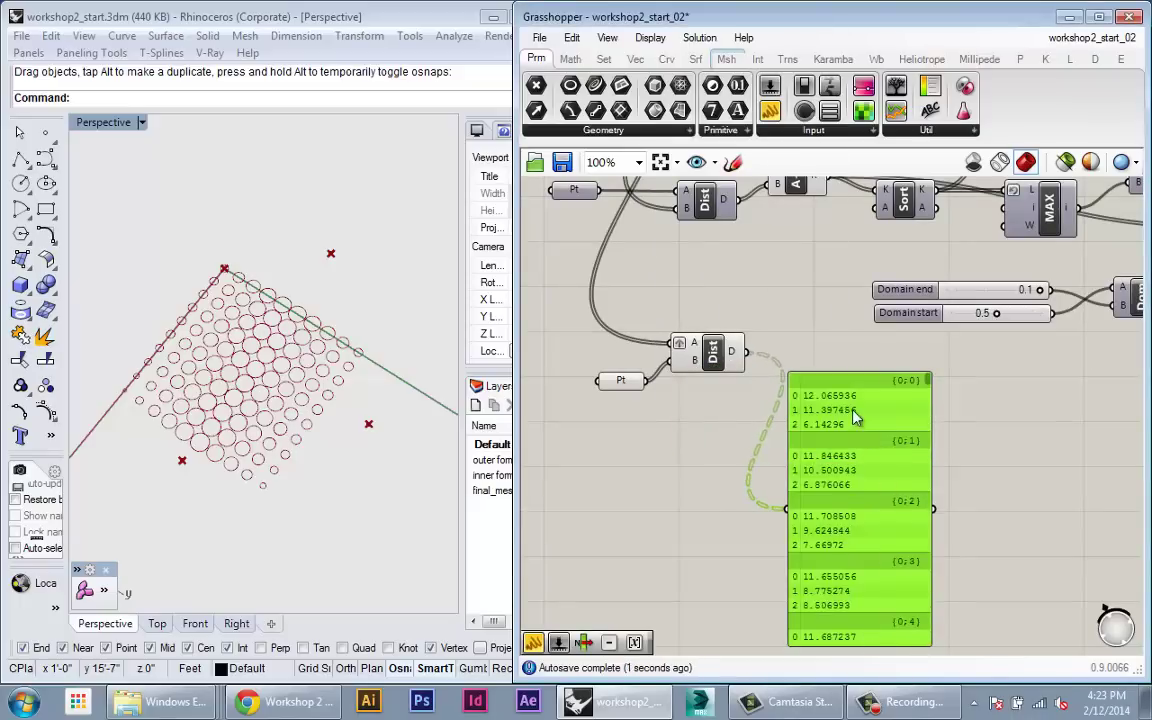
# Move the panel further below the Dist component to free space on the canvas
pyautogui.moveTo(855, 416); pyautogui.dragTo(897, 455, button='right')
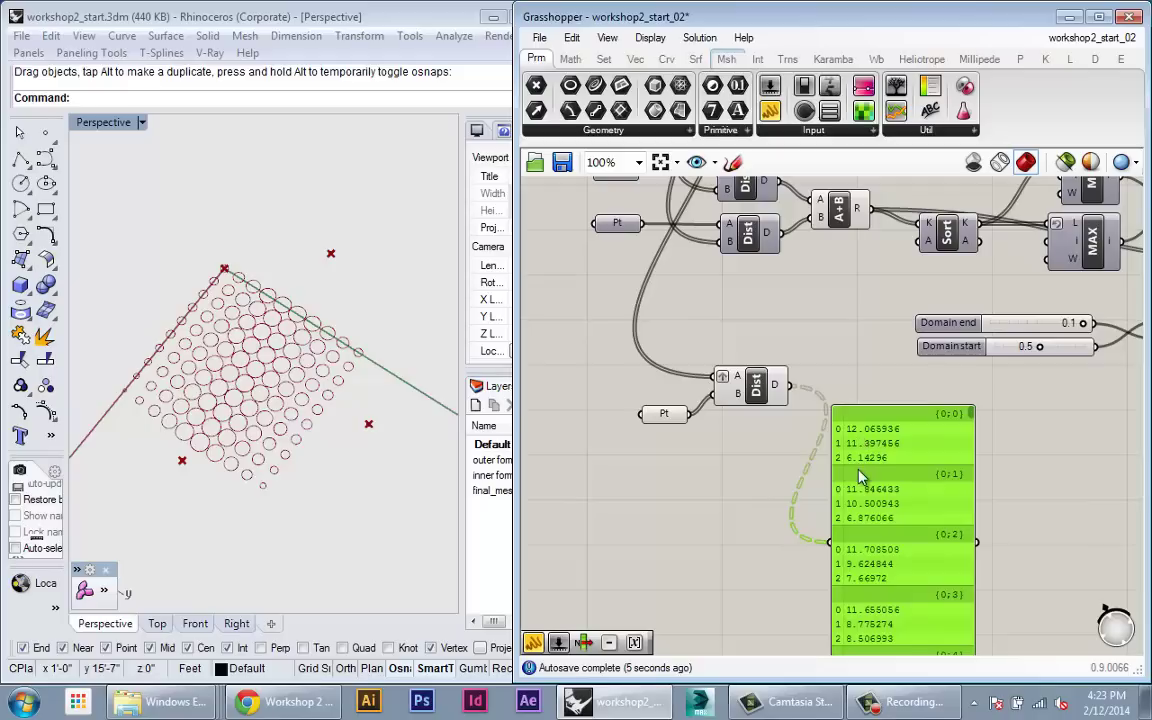
pyautogui.moveTo(858, 470); pyautogui.dragTo(851, 504, button='right')
pyautogui.moveTo(860, 526); pyautogui.dragTo(920, 594)
pyautogui.moveTo(920, 594); pyautogui.dragTo(860, 480, button='right')
pyautogui.moveTo(860, 480); pyautogui.dragTo(836, 521)
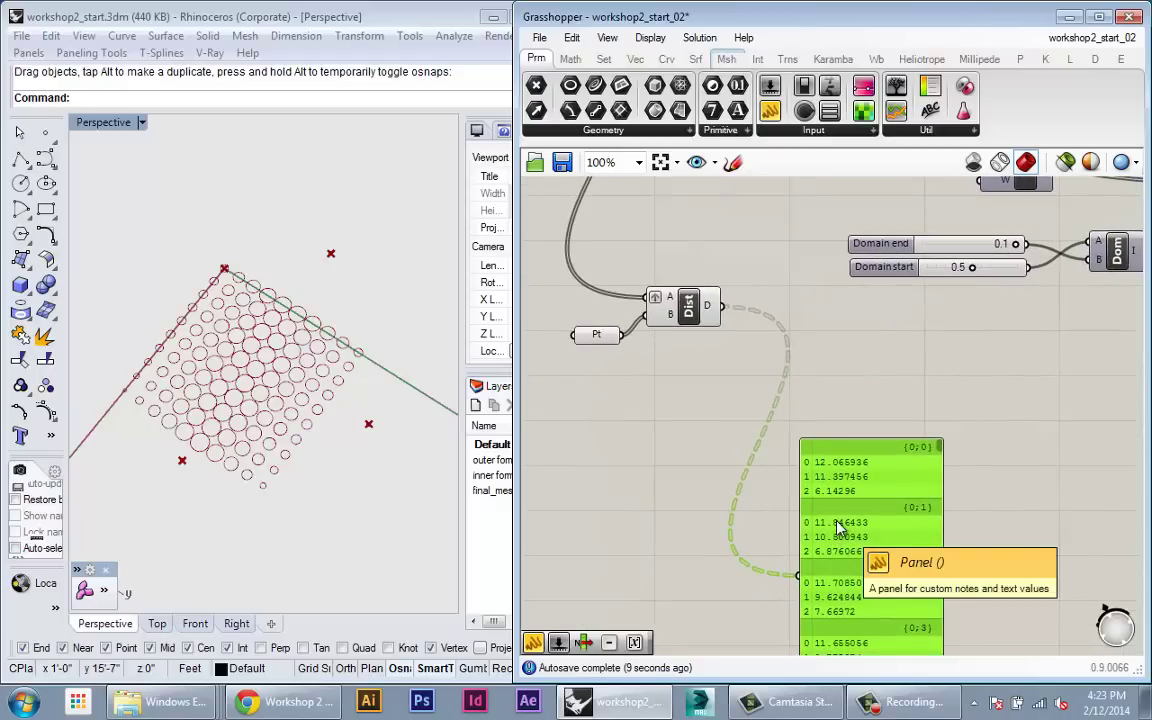
# Try grafting input B instead of input A on the new Dist component, inspect its output, and undo both changes
pyautogui.moveTo(670, 389); pyautogui.dragTo(668, 432, button='right')
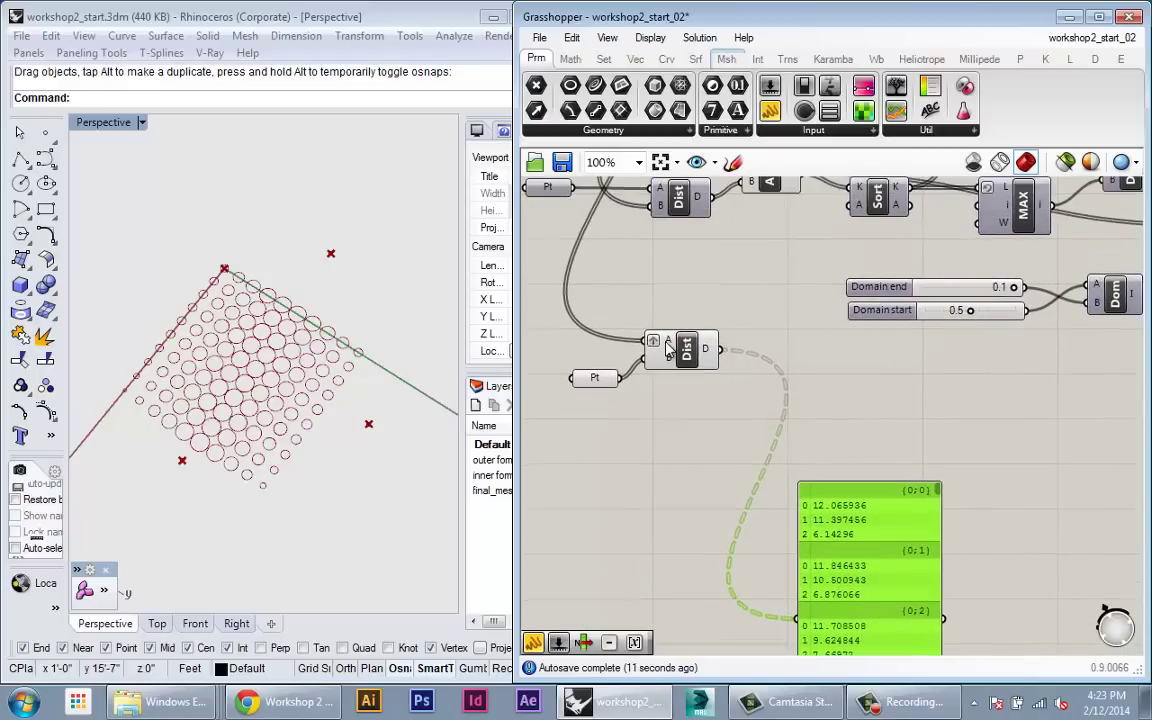
pyautogui.rightClick(669, 347)
pyautogui.click(700, 442)
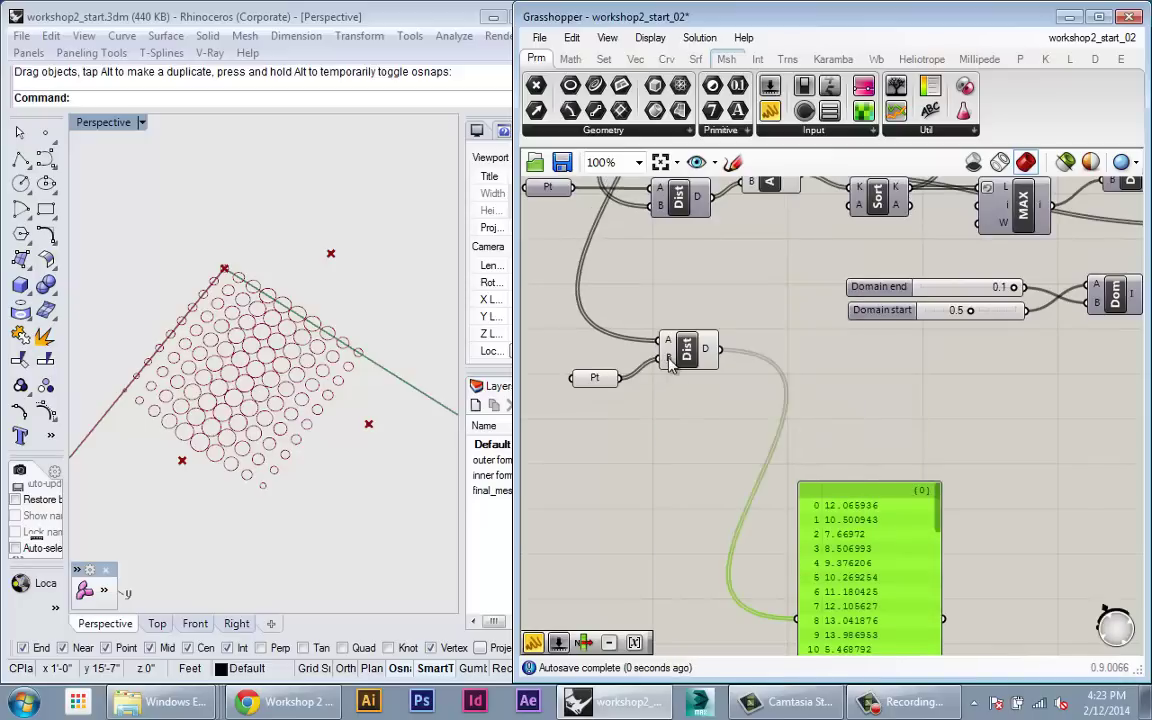
pyautogui.rightClick(670, 361)
pyautogui.click(707, 440)
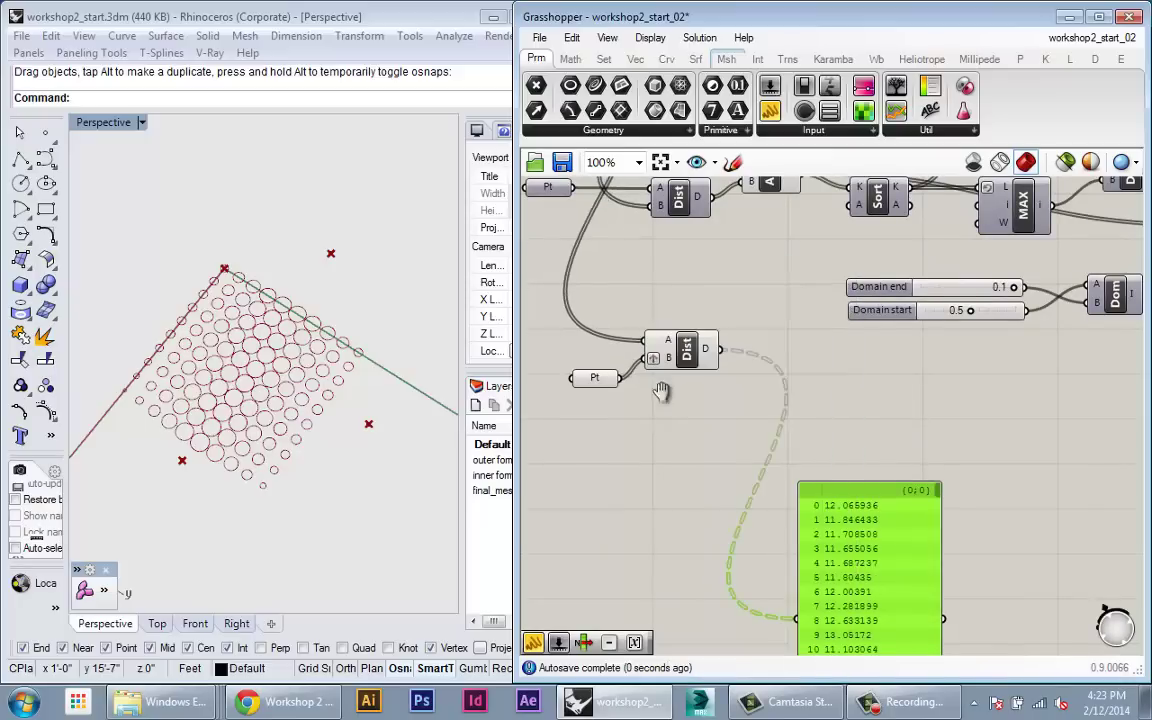
pyautogui.moveTo(661, 391); pyautogui.dragTo(647, 213, button='right')
pyautogui.moveTo(719, 185); pyautogui.dragTo(730, 310, button='right')
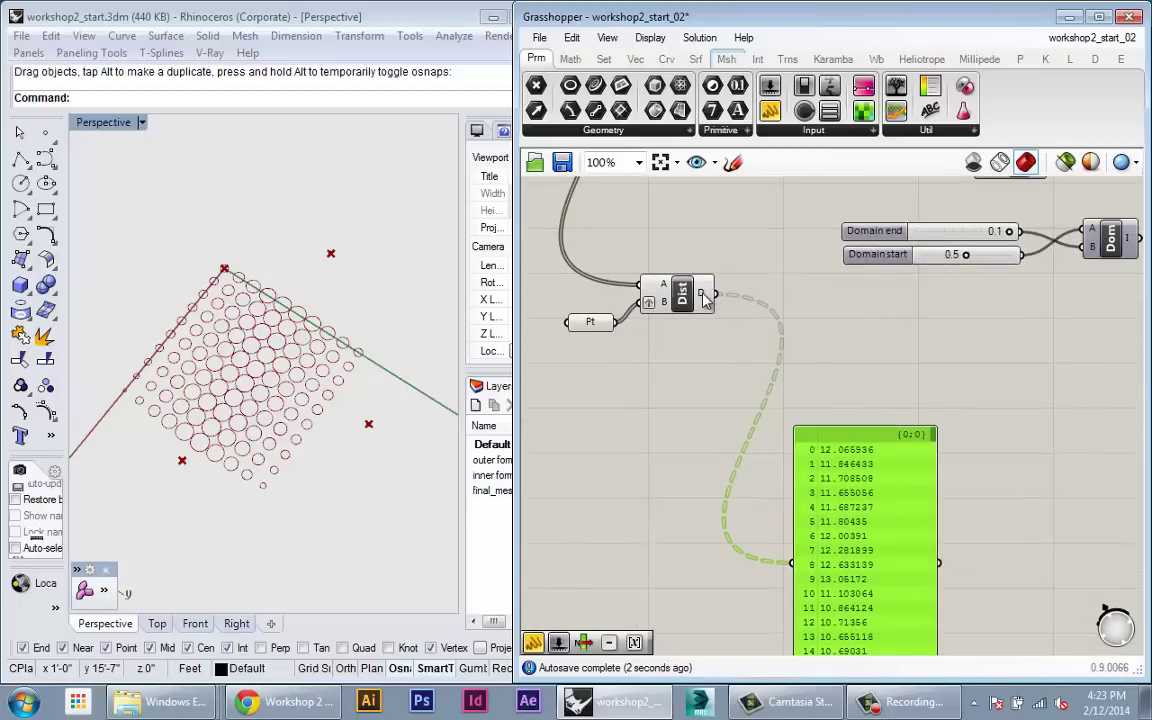
pyautogui.moveTo(704, 298)
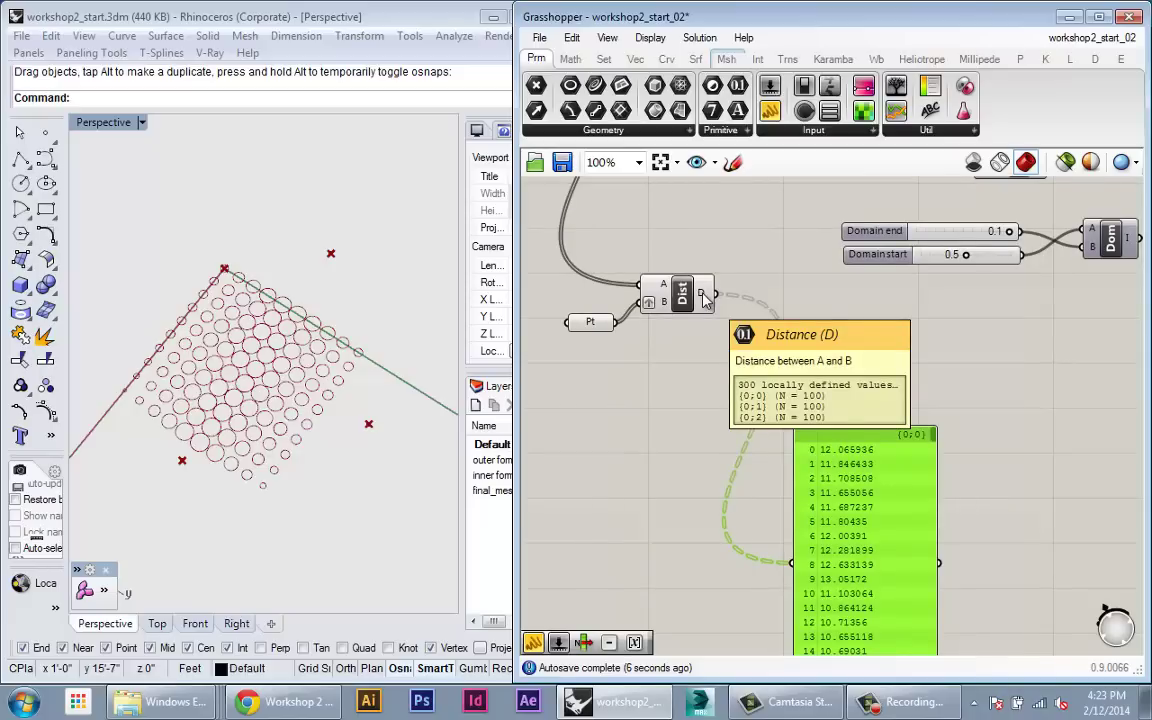
pyautogui.hotkey('ctrl', 'z')
pyautogui.hotkey('ctrl', 'z')
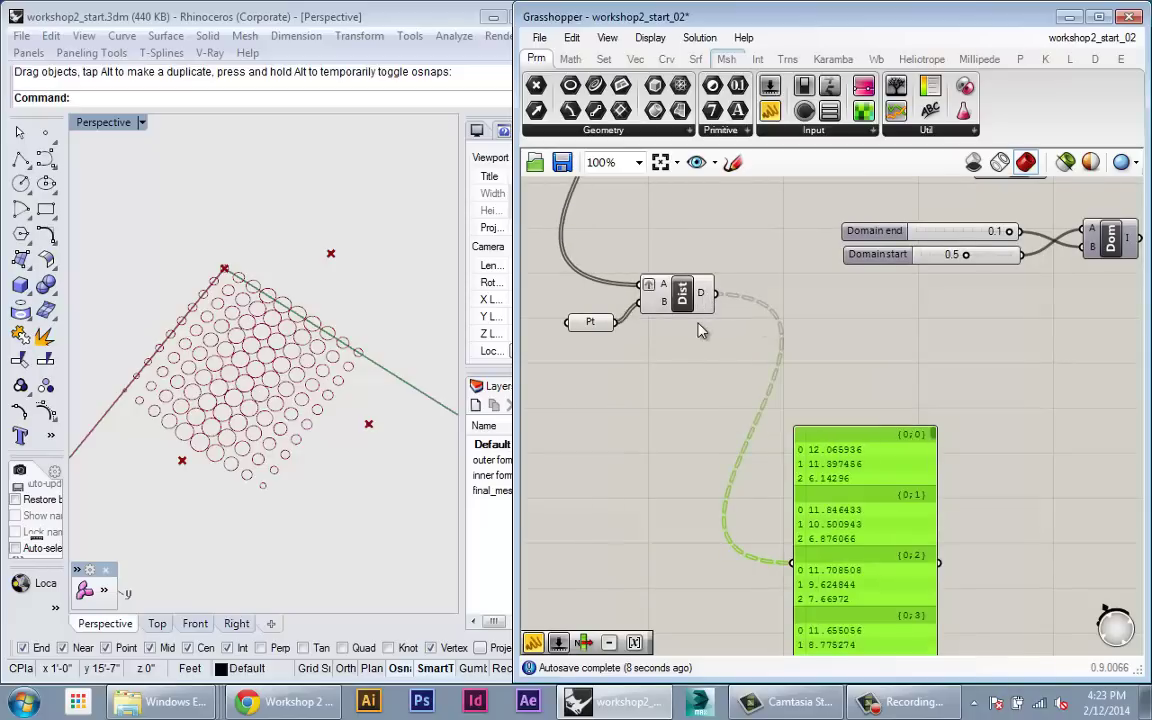
# Add a Flip Matrix component fed by the Dist output, and connect its result to the panel to review the values
pyautogui.moveTo(669, 353); pyautogui.dragTo(654, 344, button='right')
pyautogui.doubleClick(655, 350)
pyautogui.write('flip')
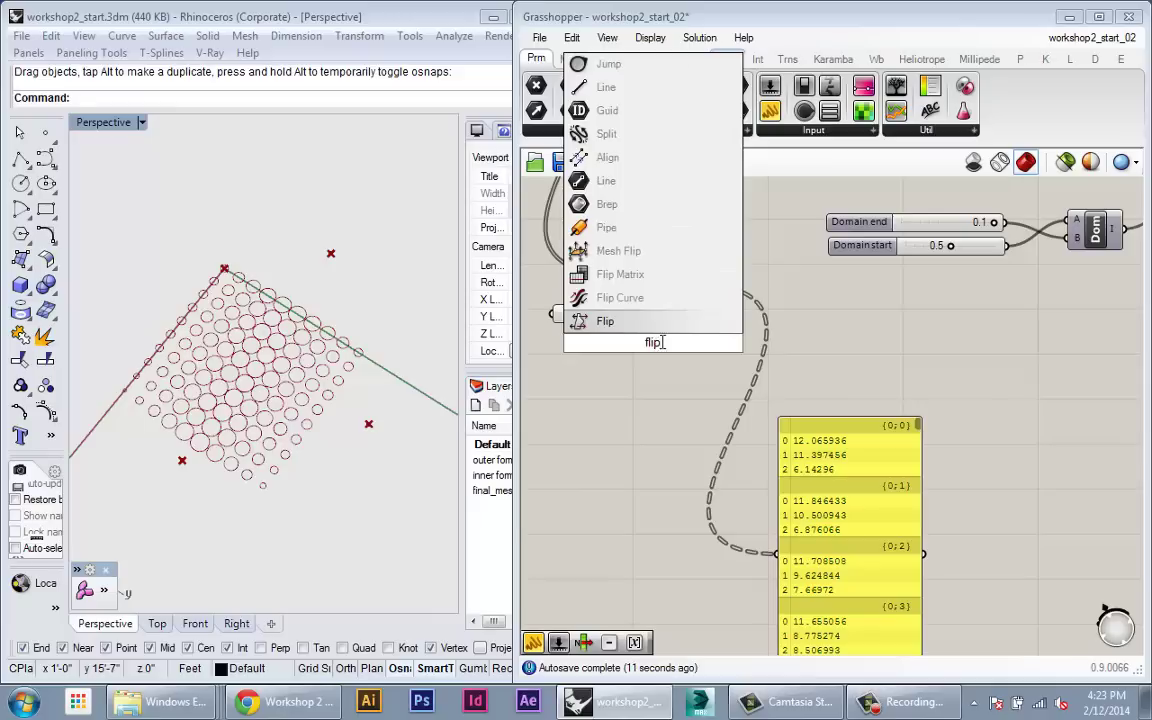
pyautogui.click(640, 274)
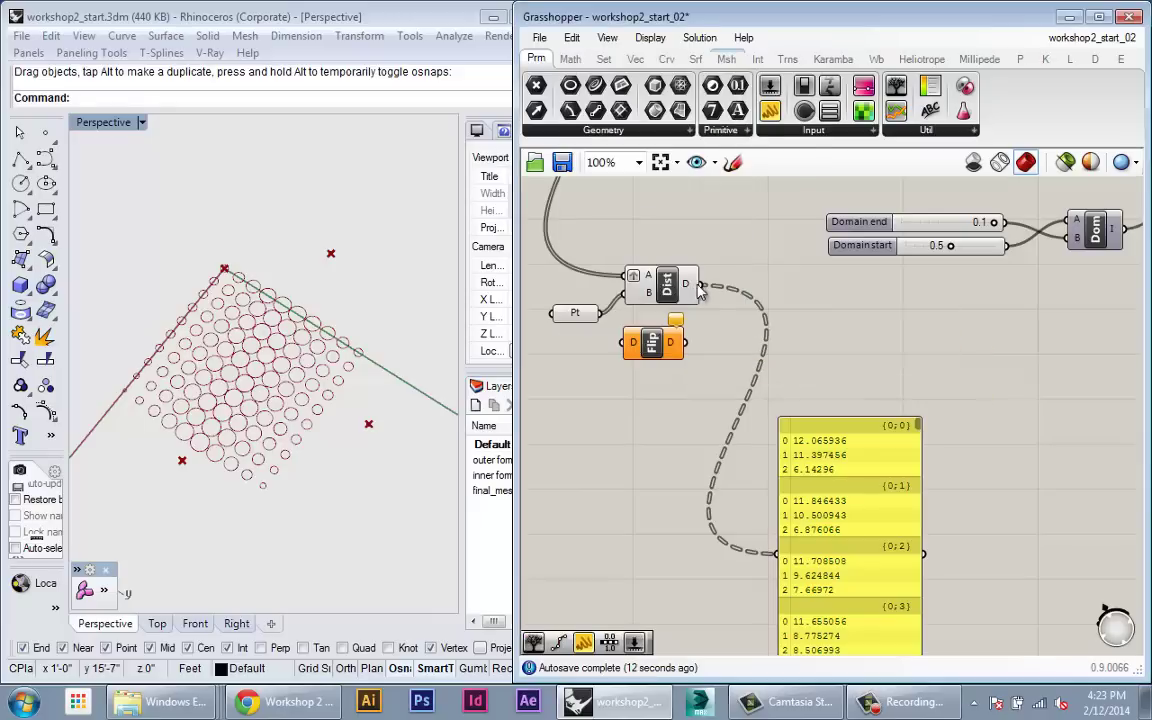
pyautogui.moveTo(687, 341); pyautogui.dragTo(777, 558)
pyautogui.moveTo(828, 520); pyautogui.dragTo(830, 369, button='right')
pyautogui.moveTo(918, 277); pyautogui.dragTo(920, 320)
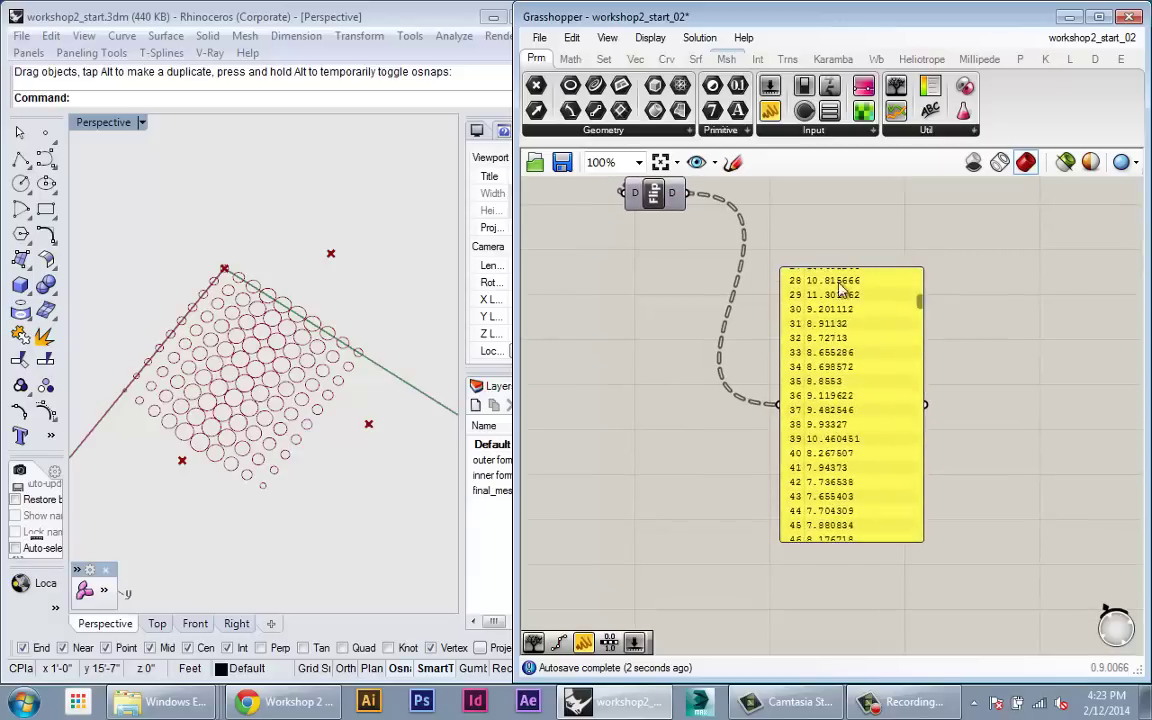
# Reconnect the panel to the Dist component's output and return its list to the first branch
pyautogui.moveTo(738, 200); pyautogui.dragTo(763, 361, button='right')
pyautogui.moveTo(728, 298); pyautogui.dragTo(804, 566)
pyautogui.moveTo(813, 468); pyautogui.dragTo(767, 450, button='right')
pyautogui.moveTo(886, 488); pyautogui.dragTo(836, 532)
pyautogui.scroll(10, 846, 470)
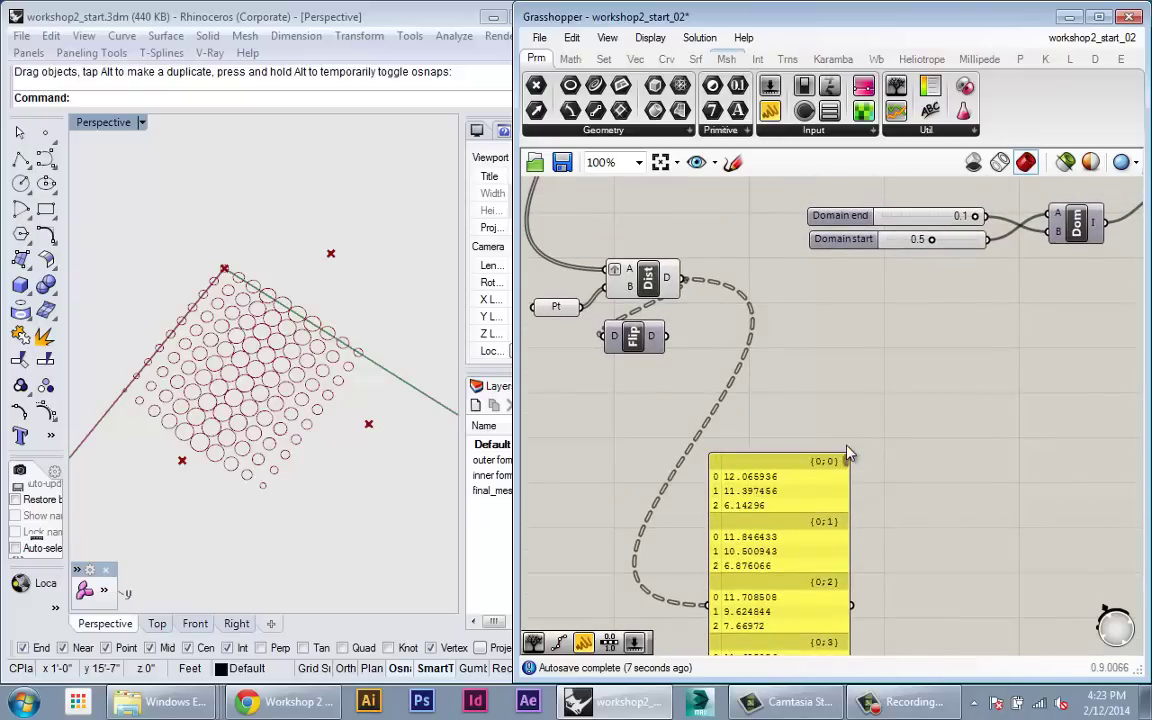
# Add a Mass Addition component to the canvas near the new Dist component
pyautogui.scroll(-2, 780, 400)
pyautogui.moveTo(800, 520); pyautogui.dragTo(800, 606, button='right')
pyautogui.scroll(2, 800, 606)
pyautogui.moveTo(748, 469); pyautogui.dragTo(766, 546, button='right')
pyautogui.scroll(-2, 755, 485)
pyautogui.moveTo(775, 310)
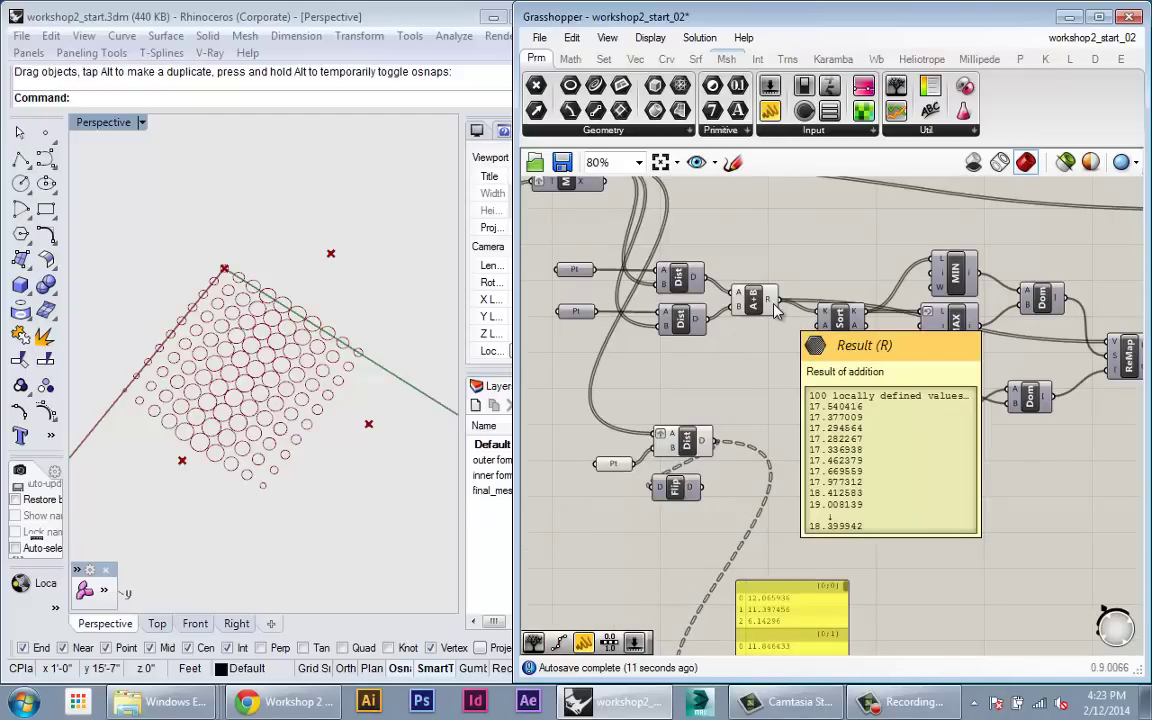
pyautogui.moveTo(781, 455); pyautogui.dragTo(781, 363, button='right')
pyautogui.moveTo(810, 416); pyautogui.dragTo(797, 437, button='right')
pyautogui.doubleClick(807, 403)
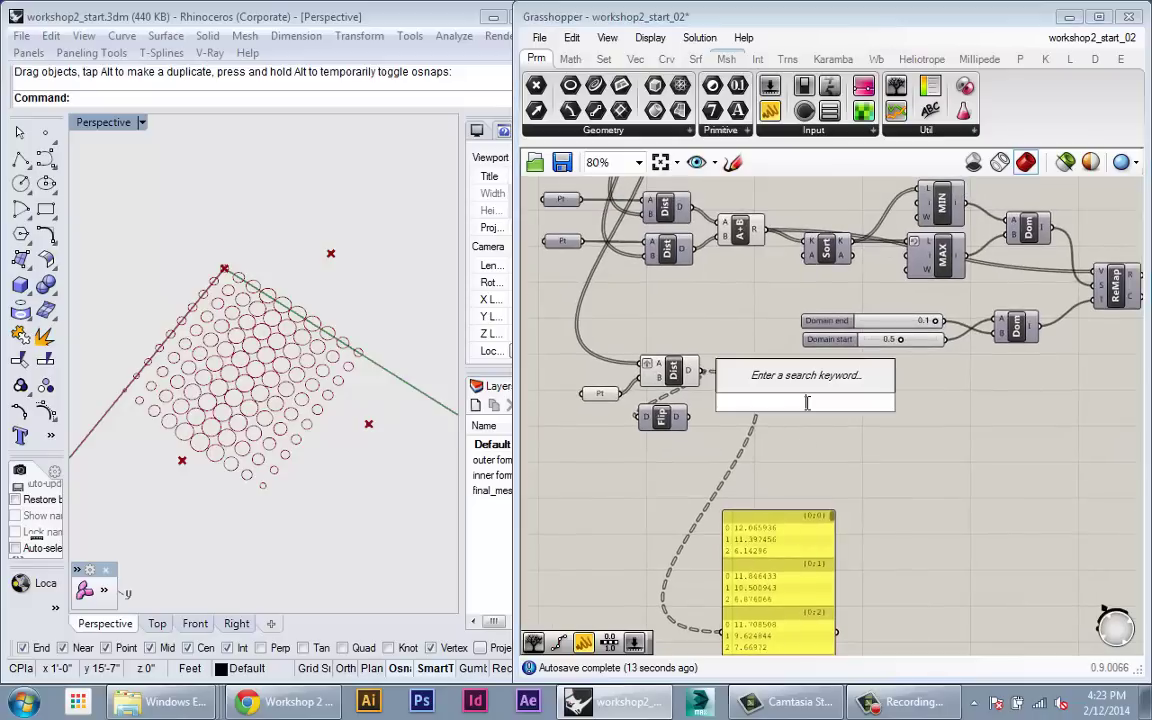
pyautogui.write('mass')
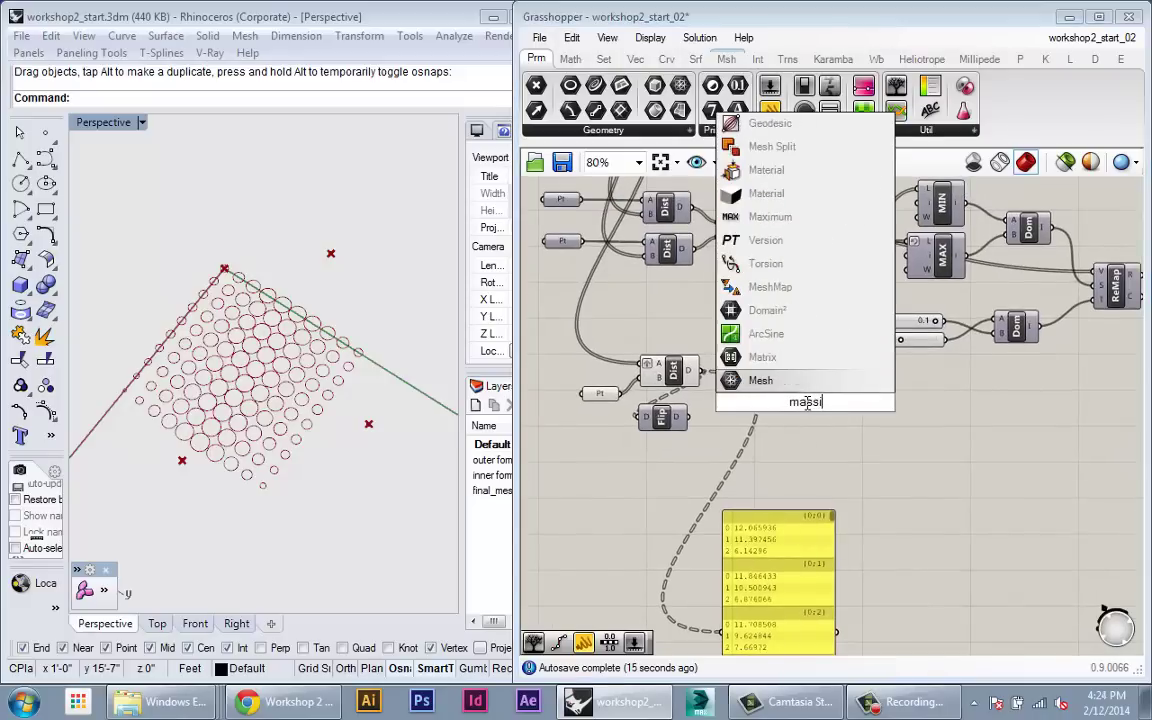
pyautogui.click(780, 380)
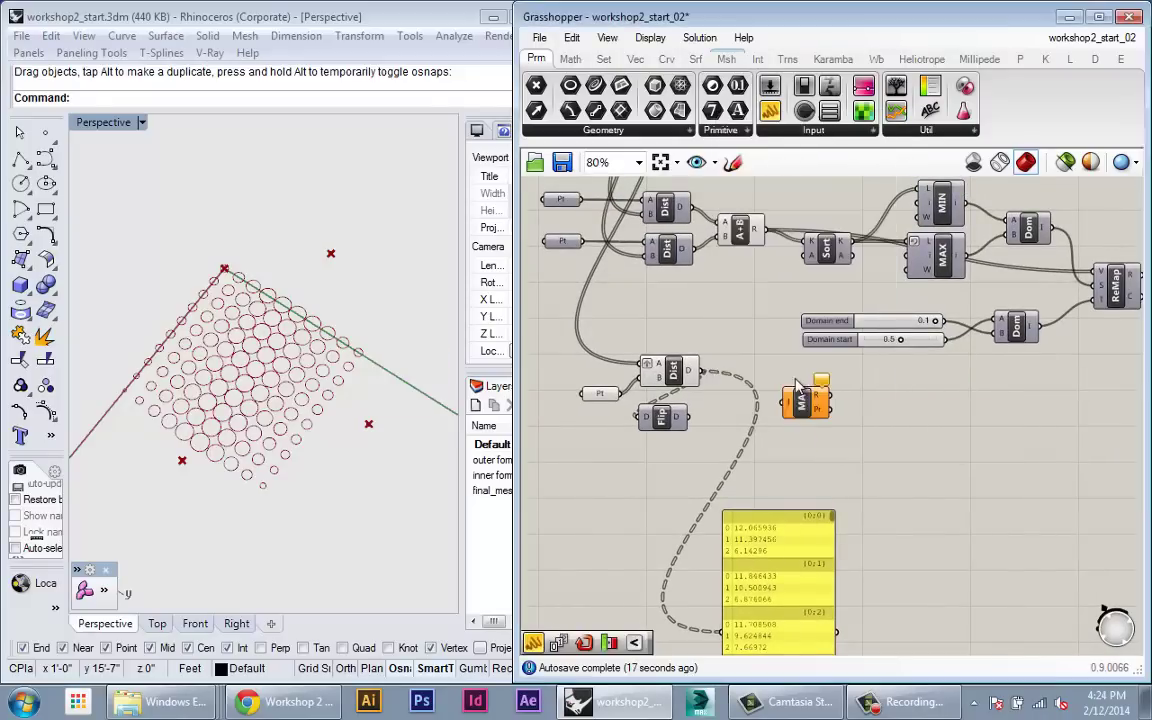
# Connect the grafted Dist component's output to the Mass Addition input and place Mass Addition just above the panel
pyautogui.moveTo(762, 399); pyautogui.dragTo(698, 375)
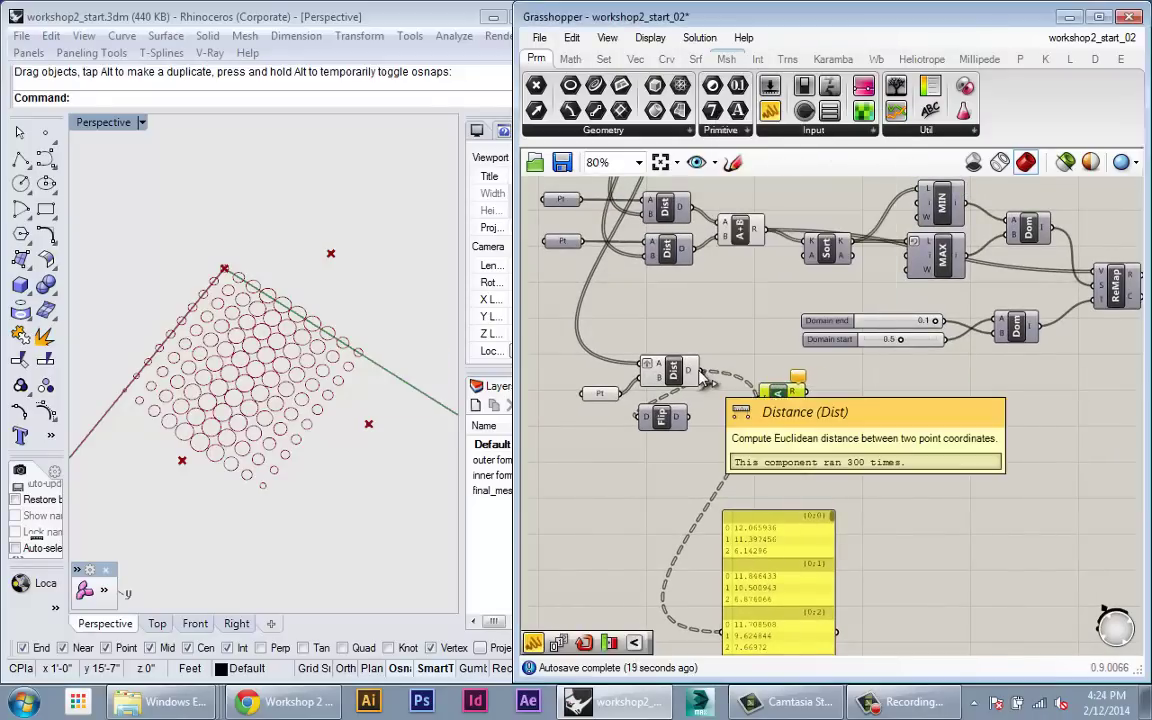
pyautogui.click(776, 406)
pyautogui.moveTo(774, 408); pyautogui.dragTo(762, 440)
# Connect the Mass Addition result to the panel and compare its sums with the individual distances per branch
pyautogui.scroll(3, 762, 440)
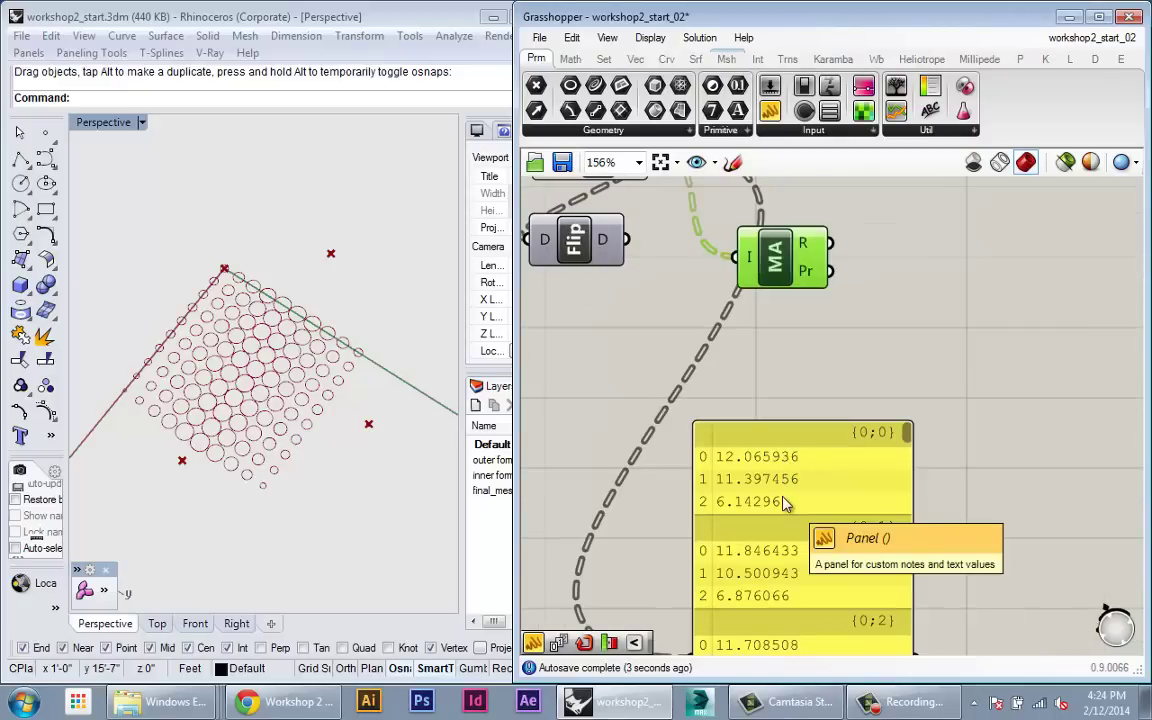
pyautogui.moveTo(784, 527)
pyautogui.mouseDown(button='right')
pyautogui.moveTo(774, 548)
pyautogui.moveTo(777, 504)
pyautogui.mouseUp(button='right')
pyautogui.scroll(-1, 762, 511)
pyautogui.scroll(1, 769, 588)
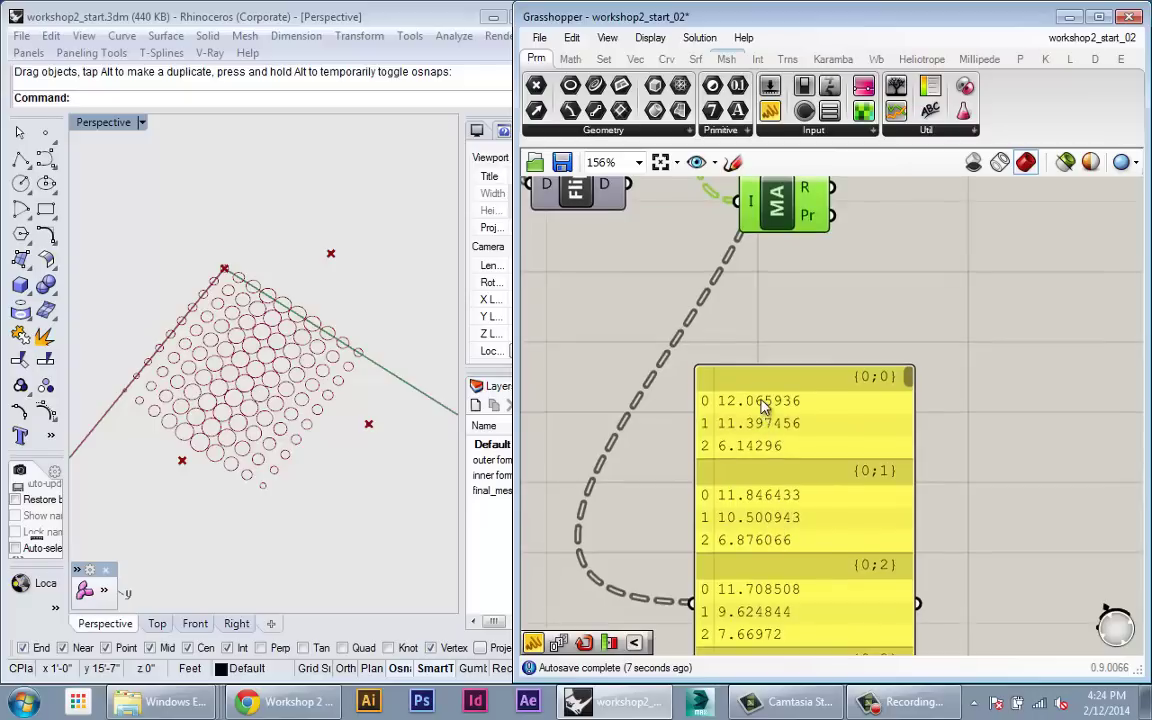
pyautogui.moveTo(762, 436); pyautogui.dragTo(764, 475, button='right')
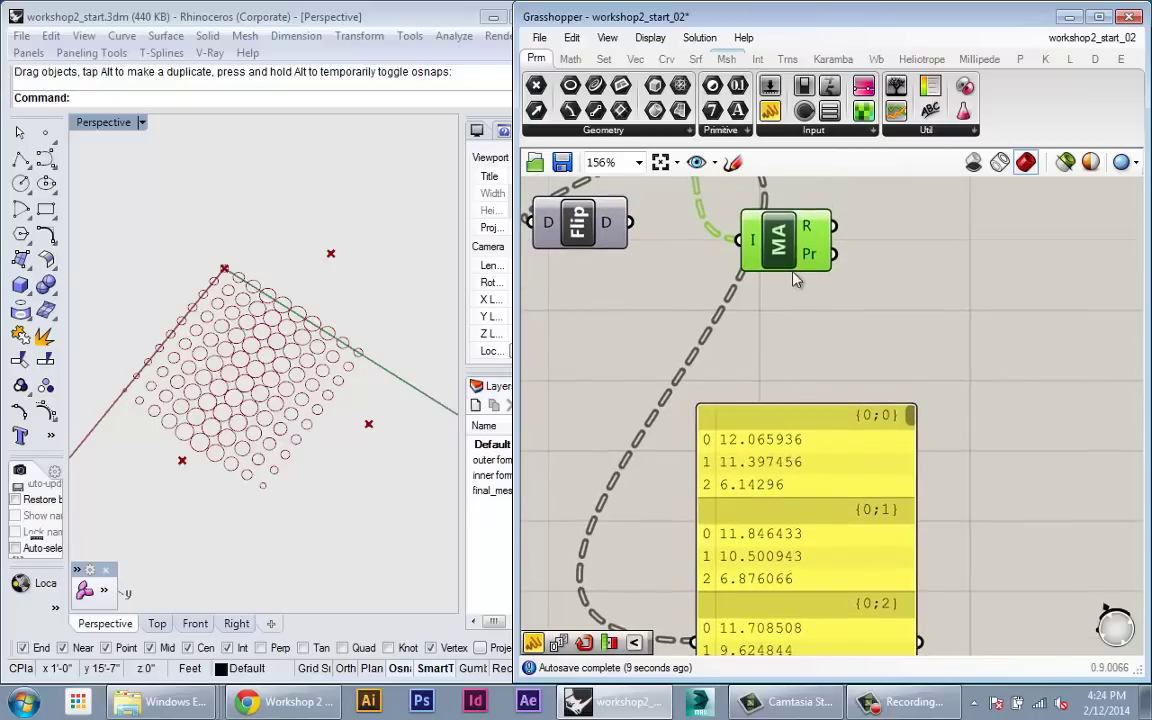
pyautogui.scroll(-2, 845, 230)
pyautogui.moveTo(836, 226); pyautogui.dragTo(750, 490)
pyautogui.moveTo(806, 371); pyautogui.dragTo(787, 424, button='right')
pyautogui.scroll(3, 828, 409)
pyautogui.scroll(-2, 812, 400)
pyautogui.scroll(-1, 790, 440)
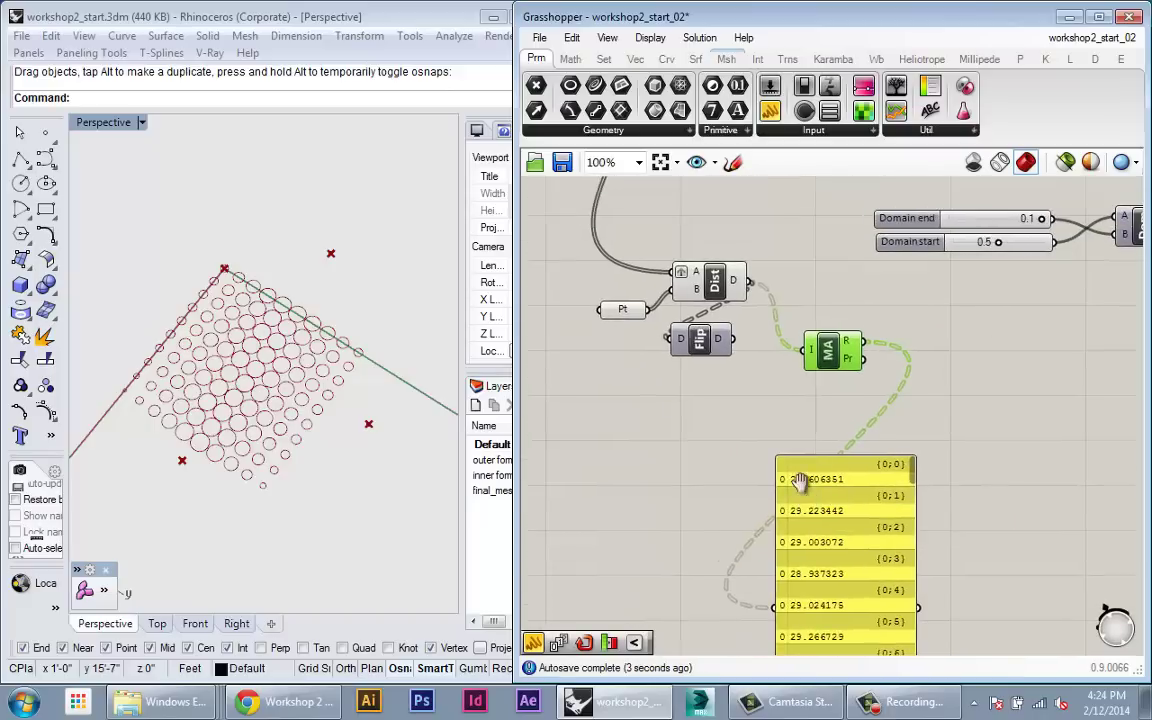
# Move the Mass Addition component up beneath the A+B component, and shift A+B slightly to make room
pyautogui.moveTo(810, 300); pyautogui.dragTo(810, 540, button='right')
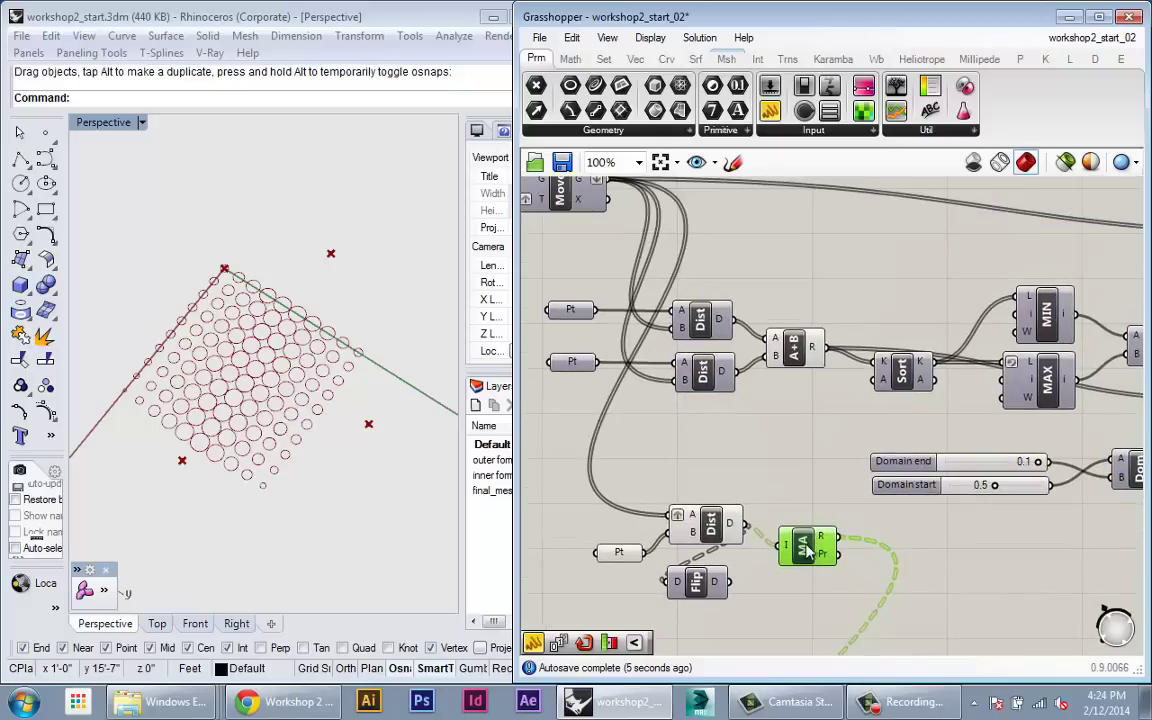
pyautogui.moveTo(810, 540); pyautogui.dragTo(825, 418)
pyautogui.click(805, 350)
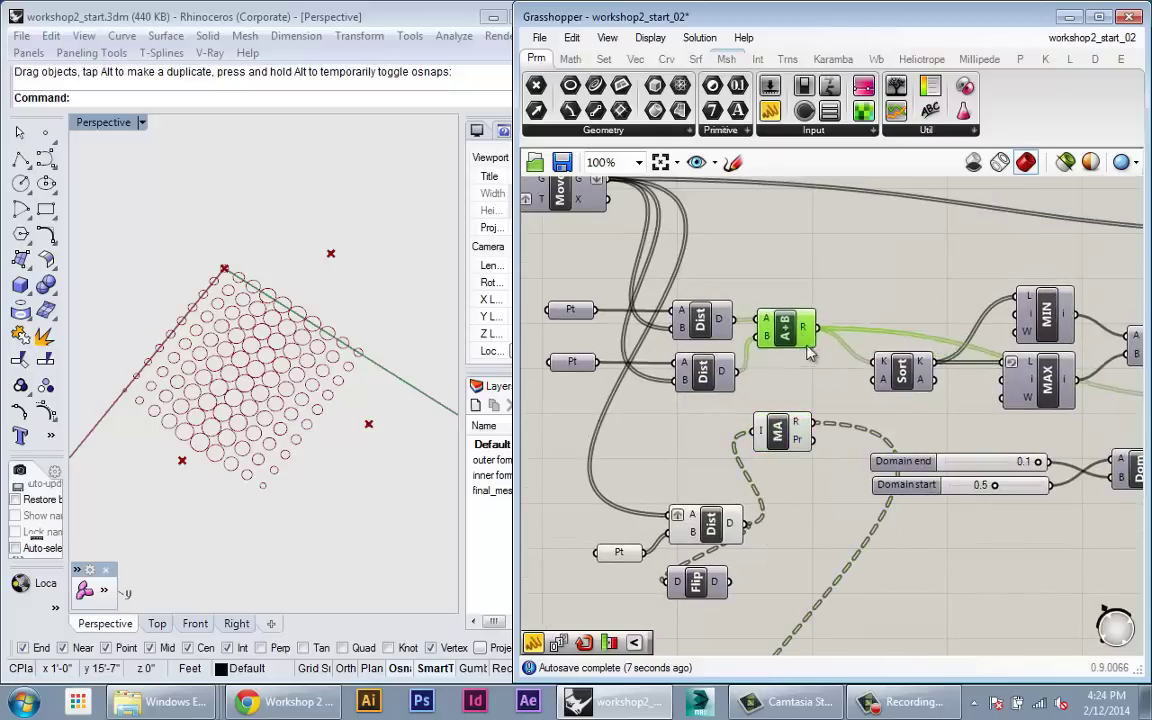
pyautogui.moveTo(805, 350); pyautogui.dragTo(770, 353, button='right')
# Compare the data structure of the Mass Addition and A+B results, and flatten the Mass Addition result output
pyautogui.moveTo(768, 430)
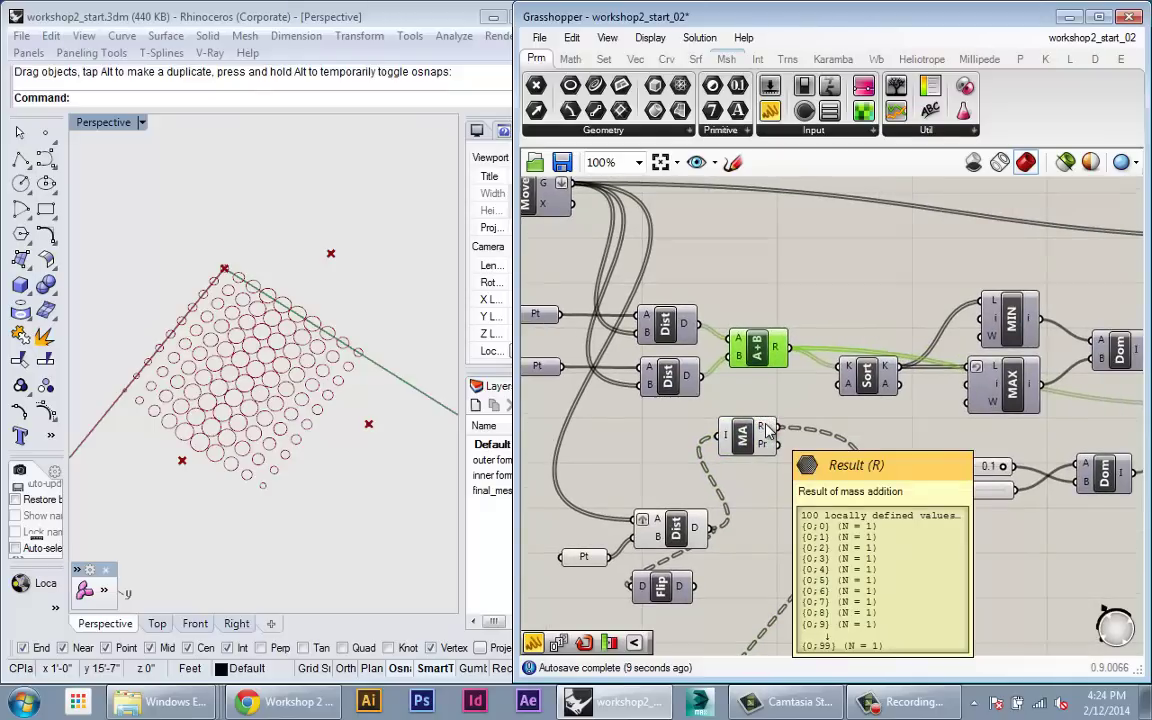
pyautogui.rightClick(765, 428)
pyautogui.click(760, 406)
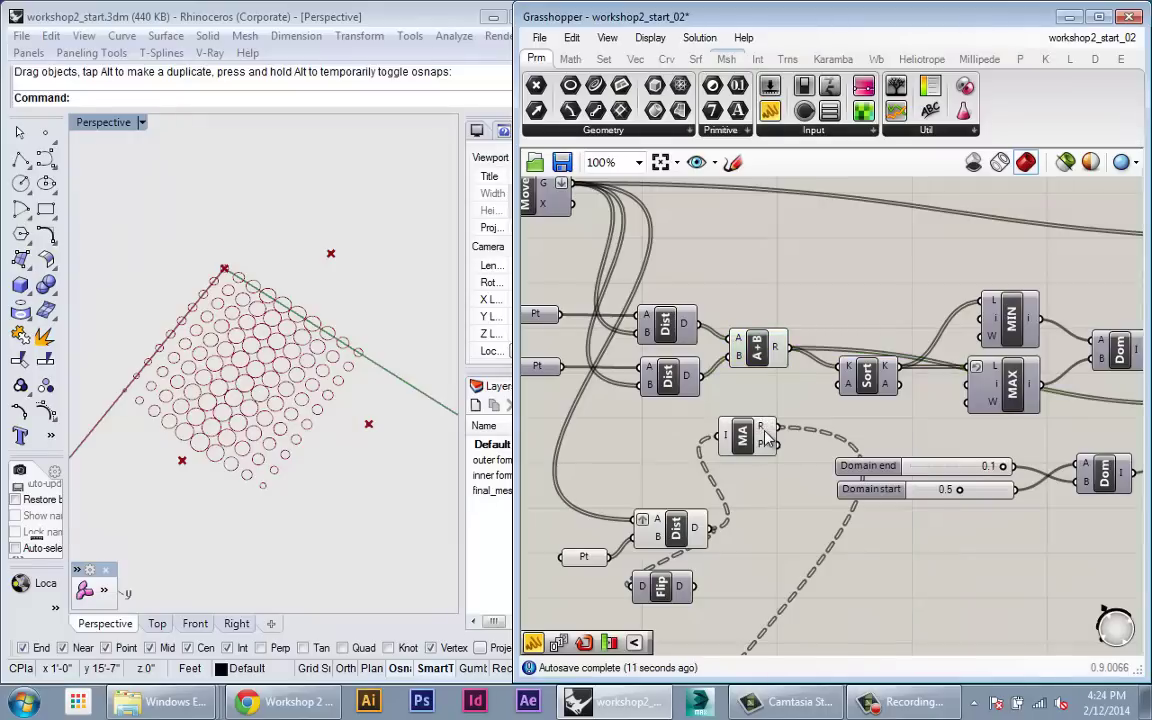
pyautogui.rightClick(763, 429)
pyautogui.click(760, 410)
pyautogui.moveTo(779, 350)
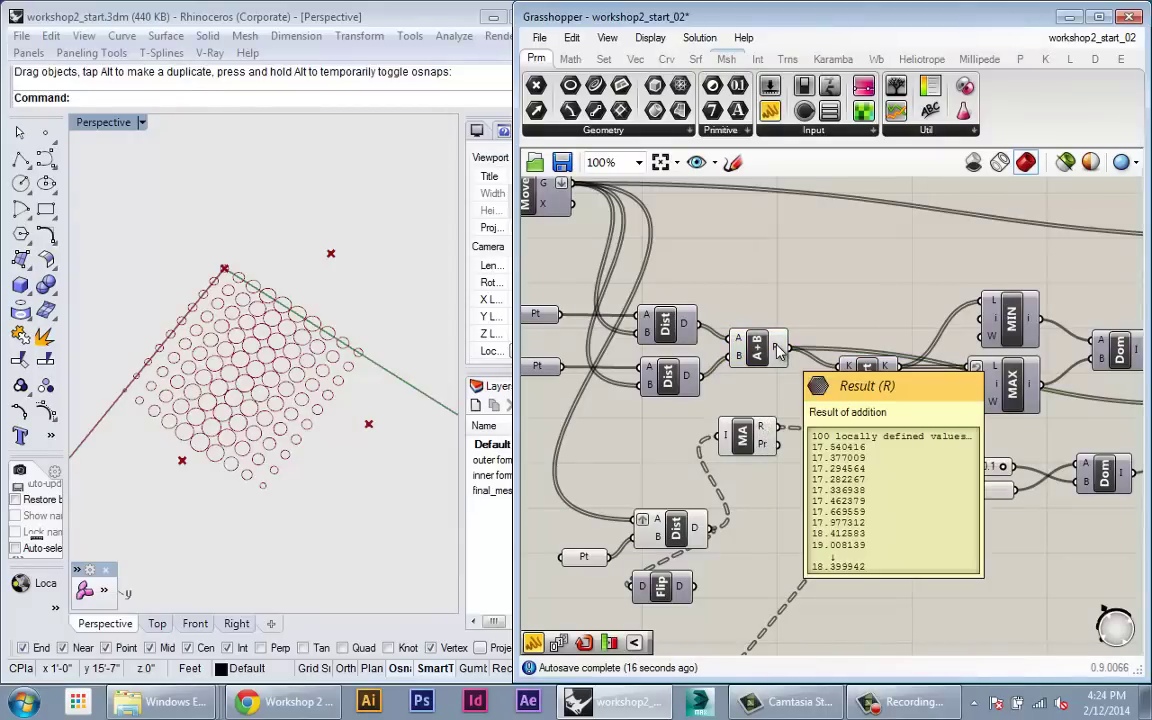
pyautogui.rightClick(763, 432)
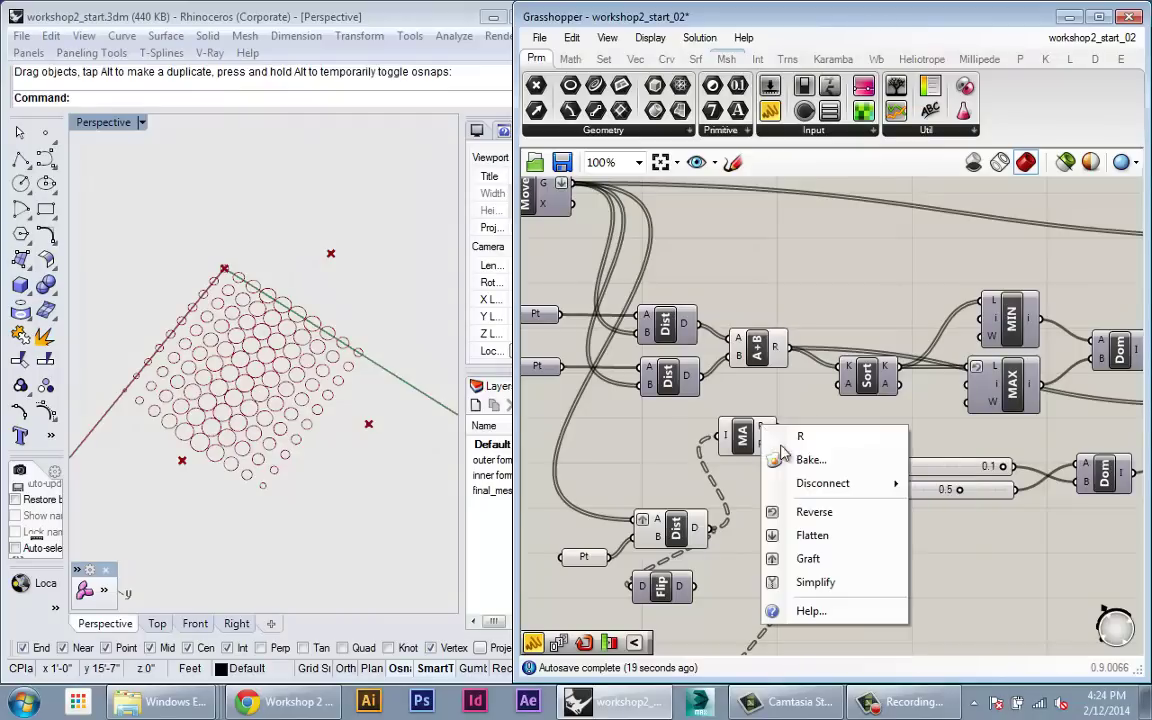
pyautogui.click(805, 532)
pyautogui.scroll(-4, 782, 506)
pyautogui.scroll(4, 782, 506)
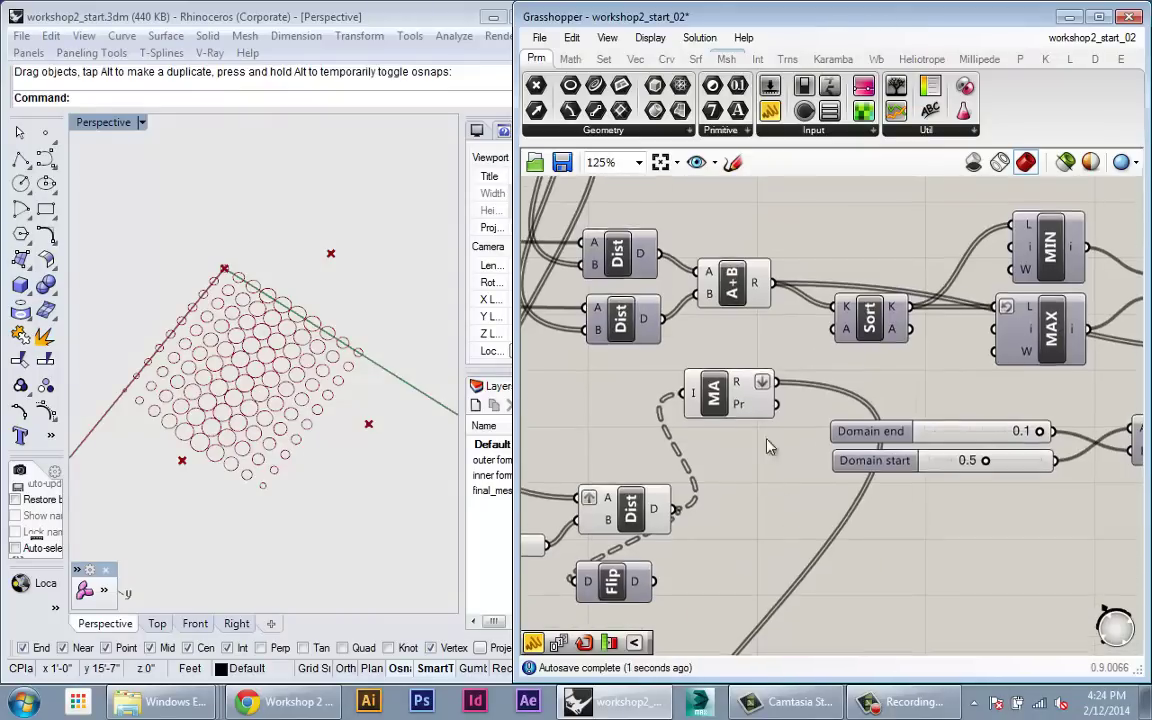
pyautogui.moveTo(748, 380)
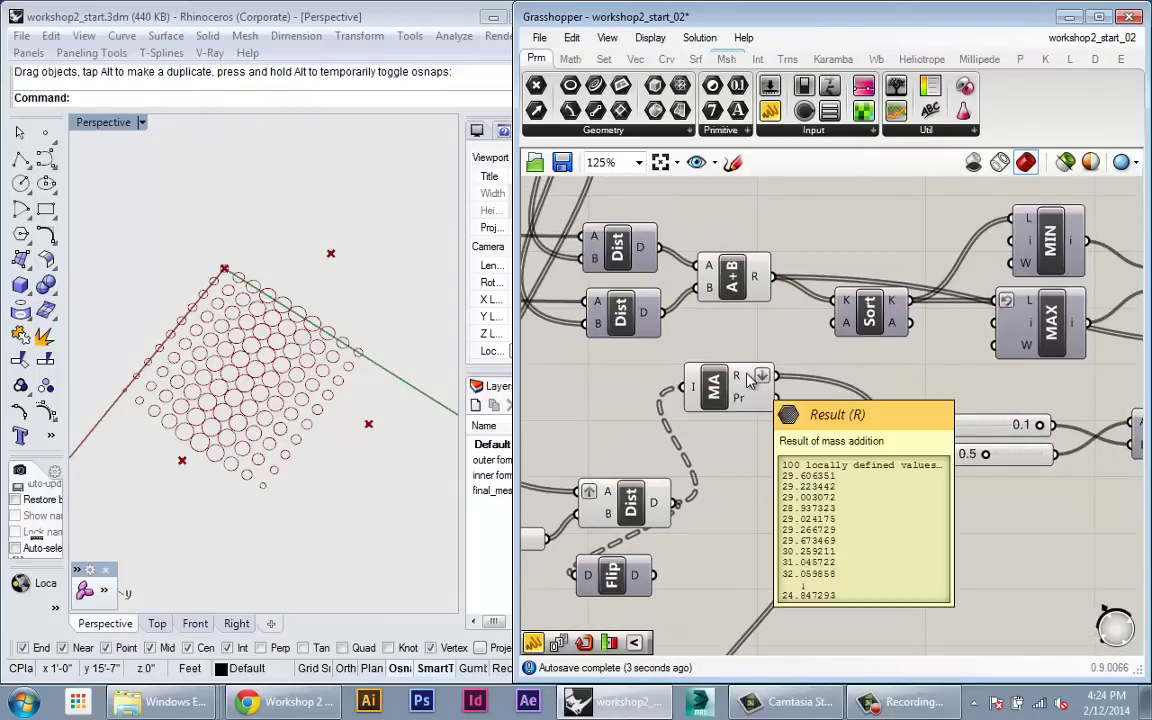
# Replace the A+B result with the flattened Mass Addition result in both Sort's K input and ReMap's V input
pyautogui.moveTo(750, 380); pyautogui.dragTo(738, 432, button='right')
pyautogui.moveTo(752, 332)
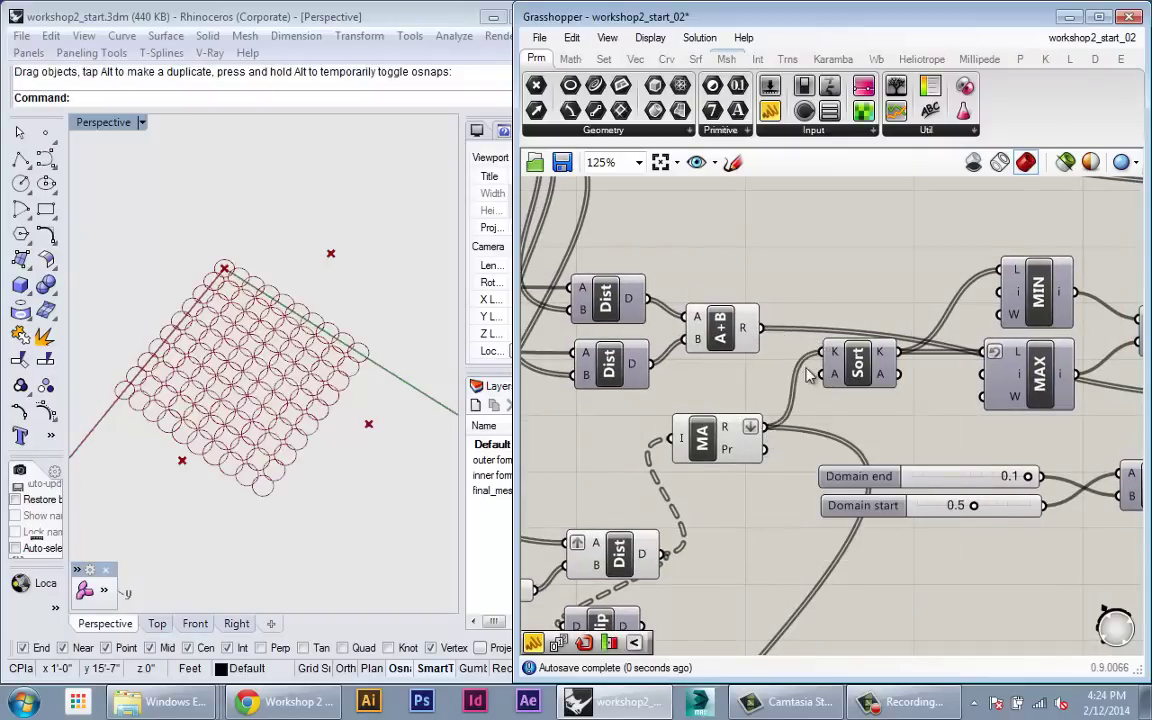
pyautogui.scroll(-4, 636, 420)
pyautogui.moveTo(630, 425); pyautogui.dragTo(892, 411)
pyautogui.moveTo(883, 461); pyautogui.dragTo(978, 518, button='right')
pyautogui.scroll(1, 978, 518)
pyautogui.scroll(1, 978, 519)
pyautogui.click(1010, 468)
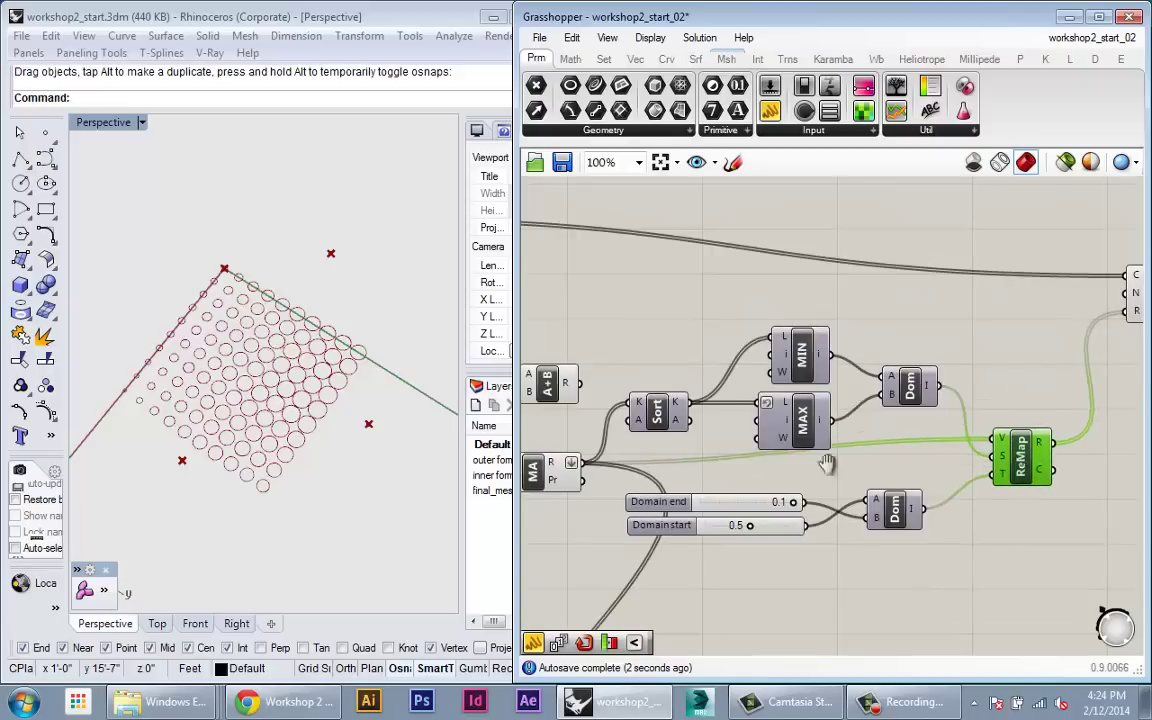
# Move the Mass Addition component slightly lower, beside the domain sliders
pyautogui.moveTo(545, 478); pyautogui.dragTo(745, 483, button='right')
pyautogui.moveTo(745, 483); pyautogui.dragTo(757, 526)
pyautogui.scroll(-1, 757, 526)
# Switch to Rhino and move two attractor points, one below the circle grid and one inside its edge, to test the radii
pyautogui.moveTo(350, 393); pyautogui.dragTo(311, 484)
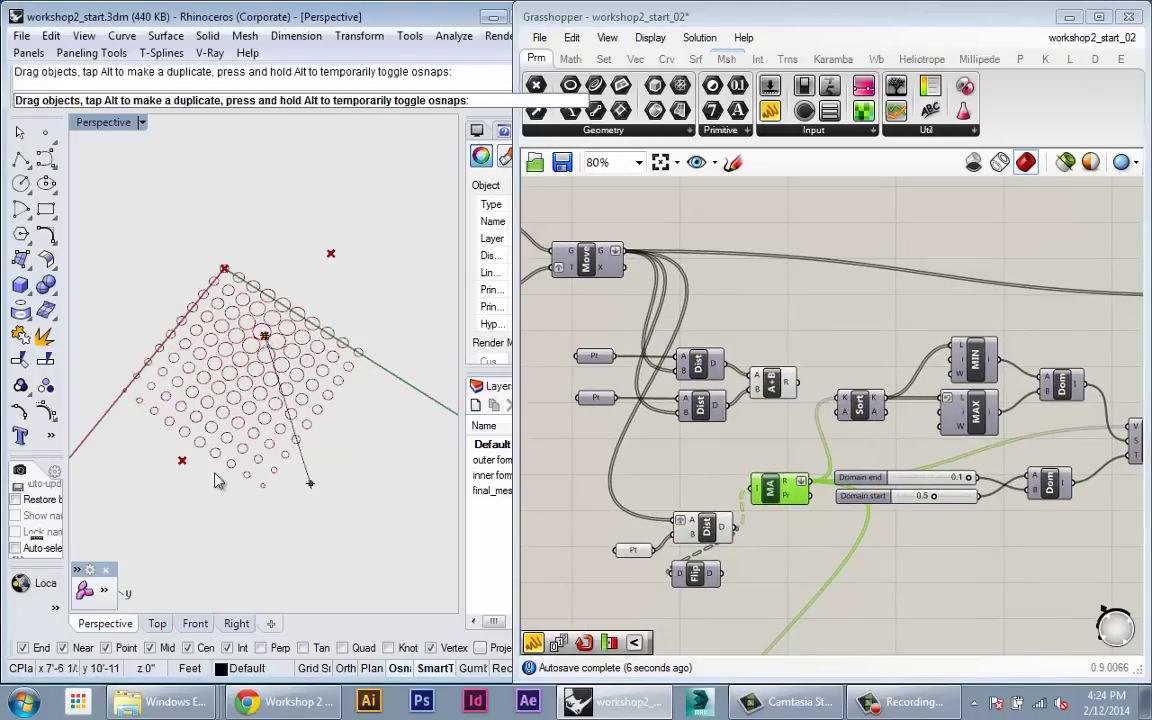
pyautogui.moveTo(162, 440); pyautogui.dragTo(199, 493)
pyautogui.moveTo(182, 461); pyautogui.dragTo(210, 418)
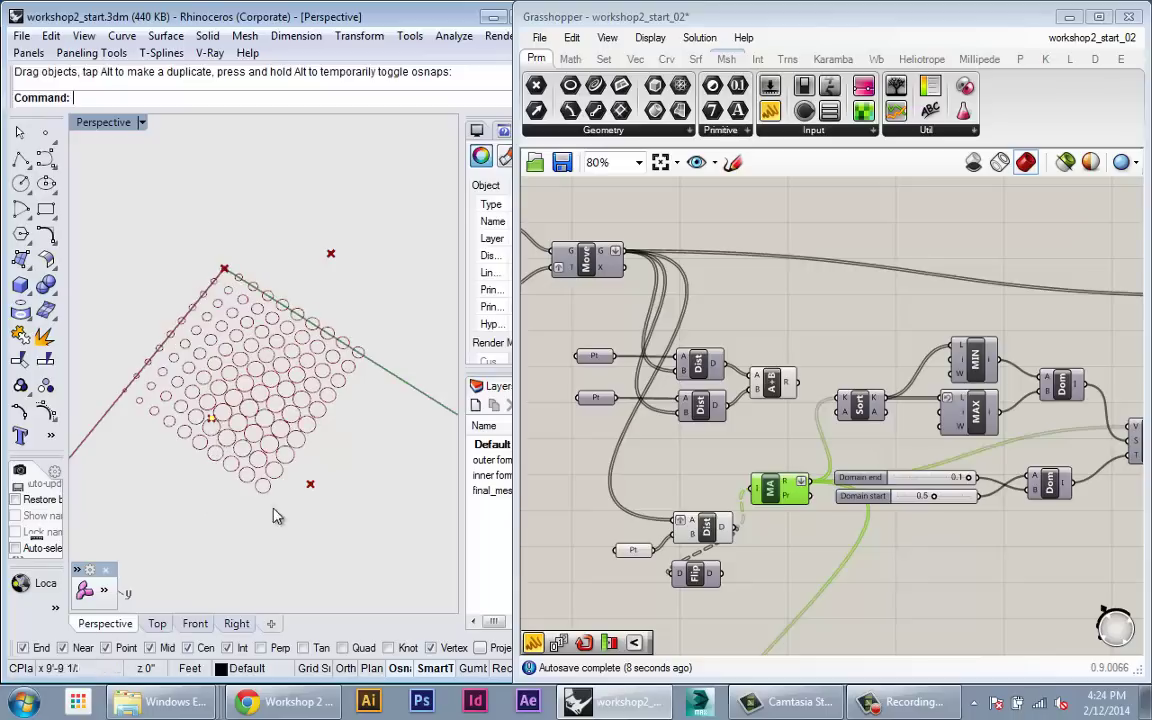
pyautogui.moveTo(275, 512); pyautogui.dragTo(335, 514, button='right')
# Back in Grasshopper, move the grafted Dist component and its Pt parameter farther away from Mass Addition
pyautogui.moveTo(798, 530); pyautogui.dragTo(771, 534, button='right')
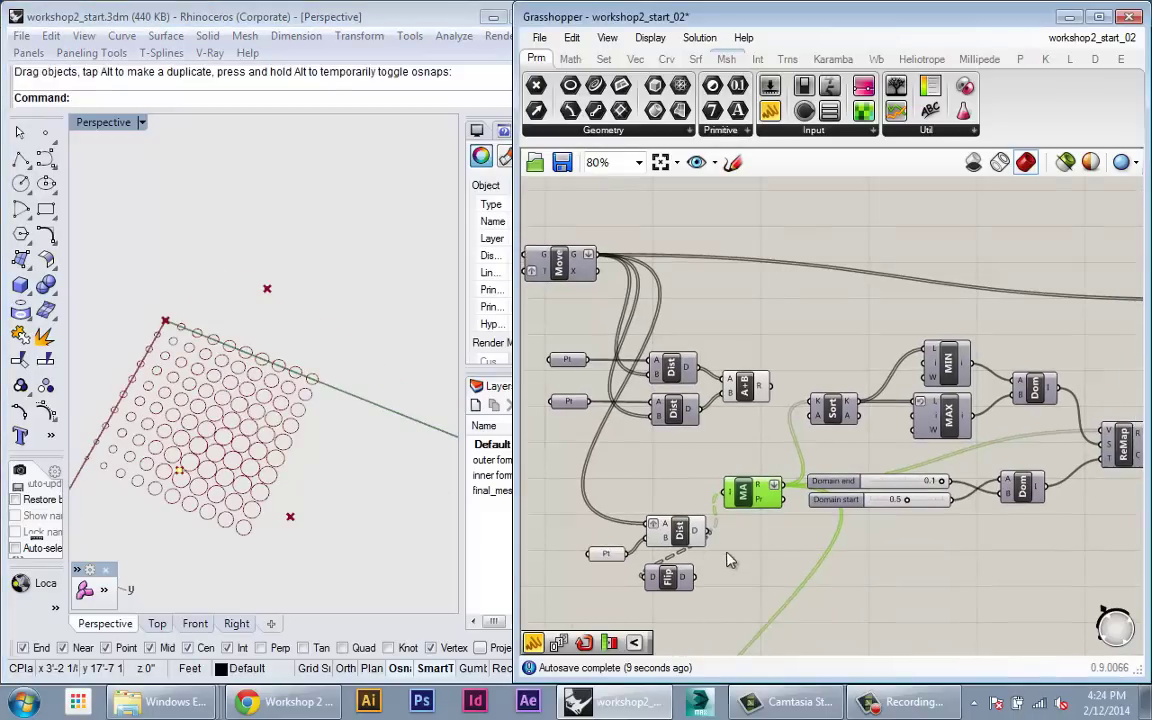
pyautogui.moveTo(728, 554); pyautogui.dragTo(578, 526)
pyautogui.moveTo(684, 541); pyautogui.dragTo(613, 532)
pyautogui.click(685, 586)
pyautogui.click(633, 564)
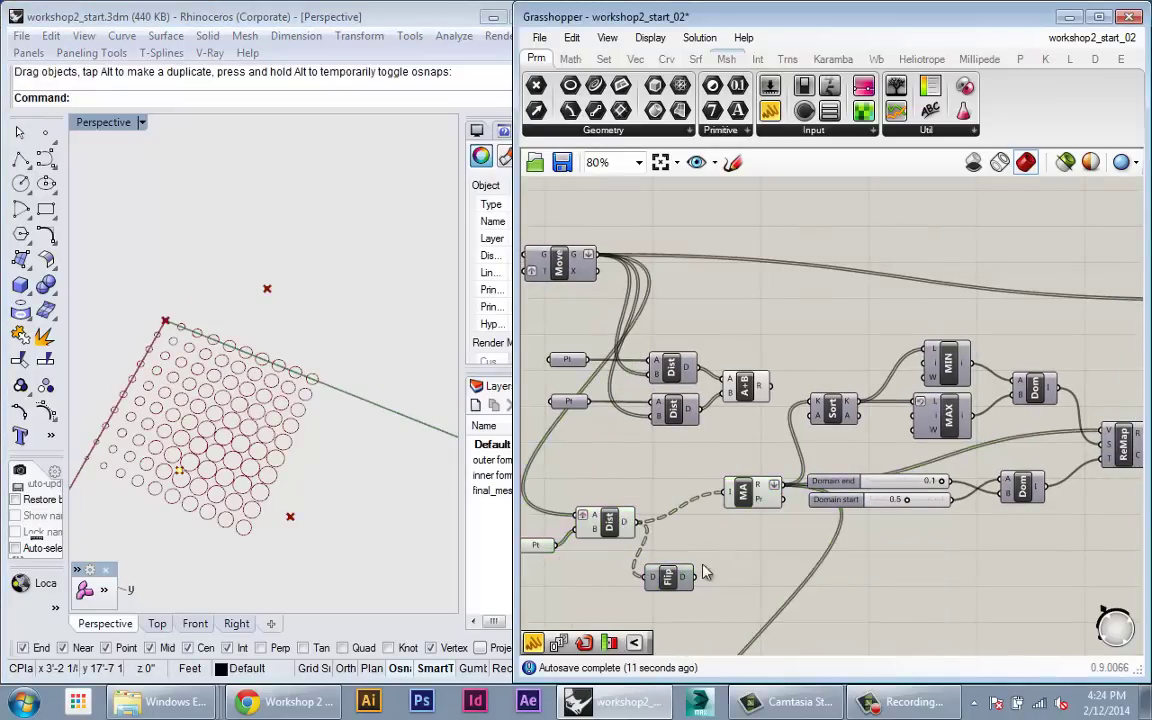
# Delete the panel that lists the Mass Addition results
pyautogui.scroll(-1, 703, 572)
pyautogui.click(872, 598)
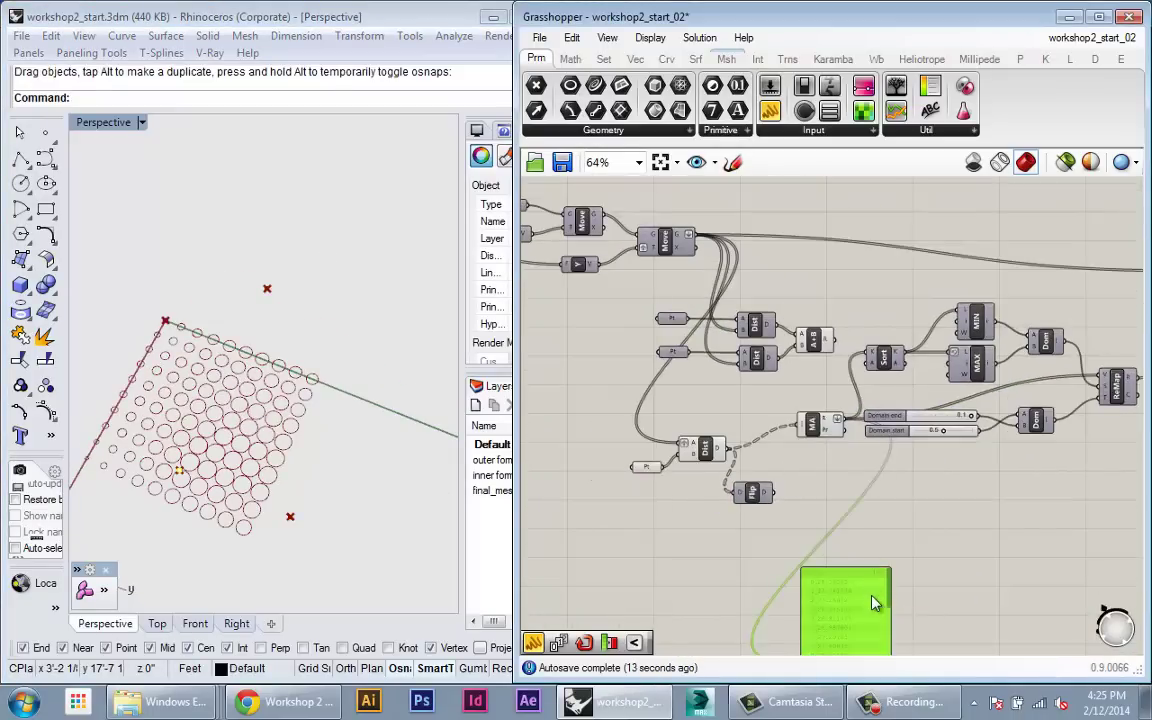
pyautogui.scroll(2, 640, 418)
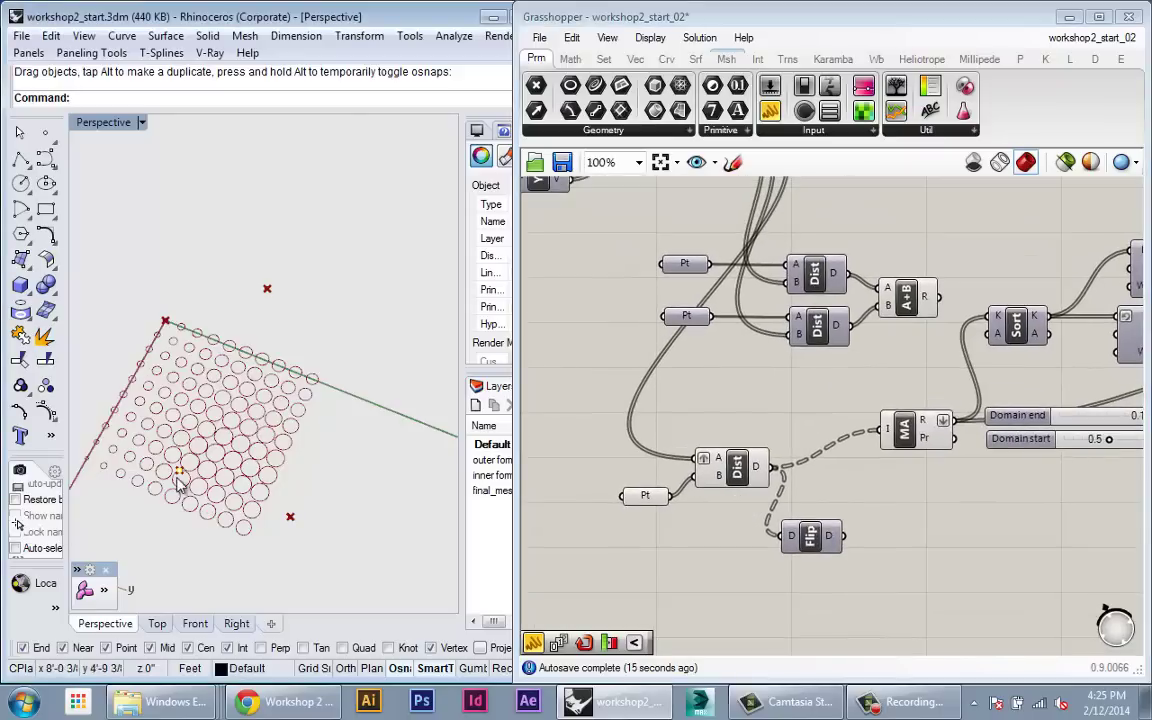
# Move the Flip Matrix component beneath Mass Addition and delete it from the definition
pyautogui.moveTo(180, 485); pyautogui.dragTo(332, 442, button='right')
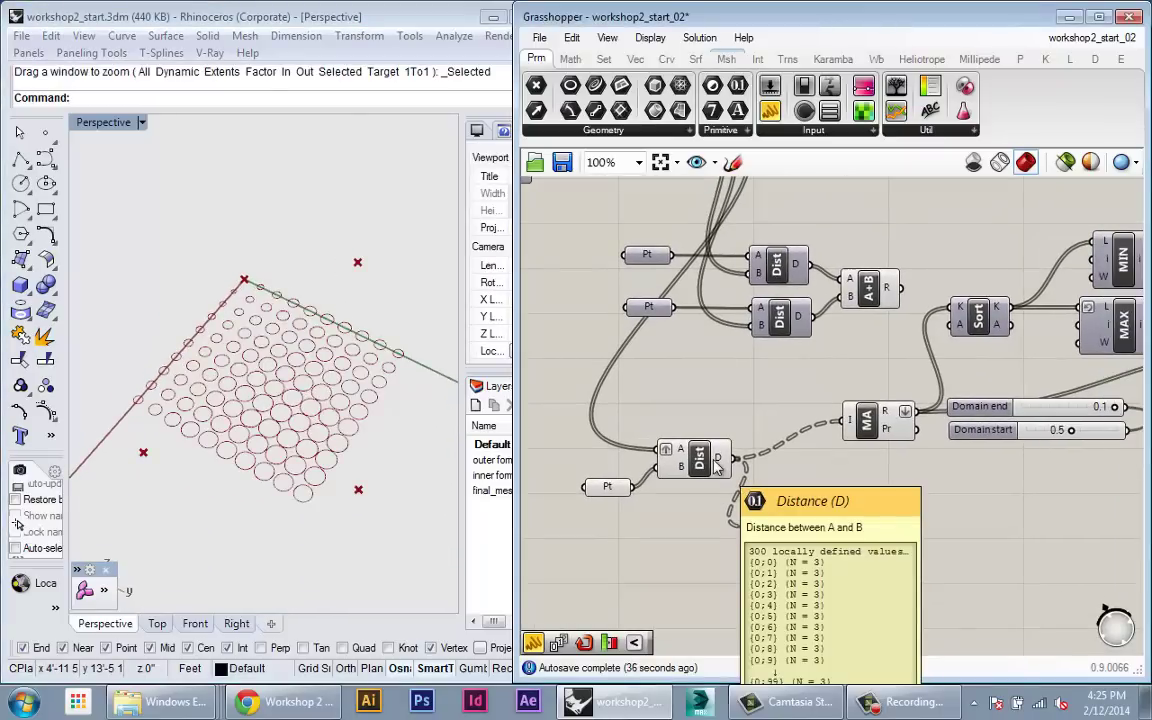
pyautogui.moveTo(795, 486); pyautogui.dragTo(831, 486, button='right')
pyautogui.moveTo(814, 519); pyautogui.dragTo(908, 476)
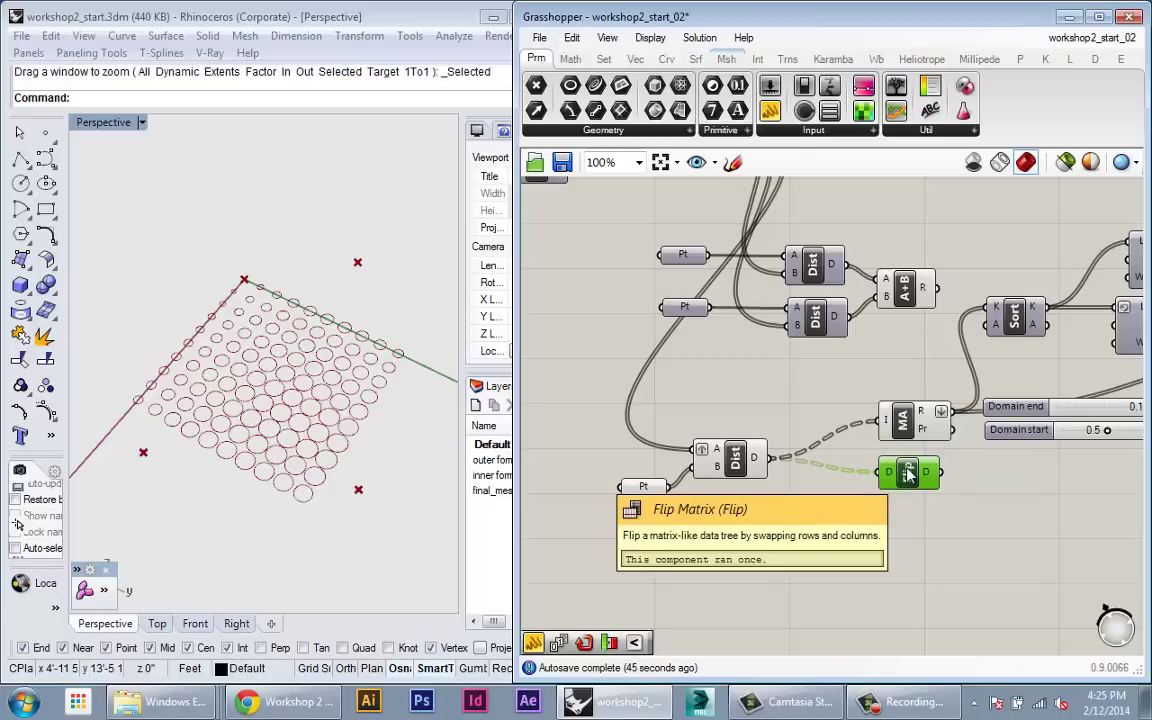
pyautogui.click(870, 557)
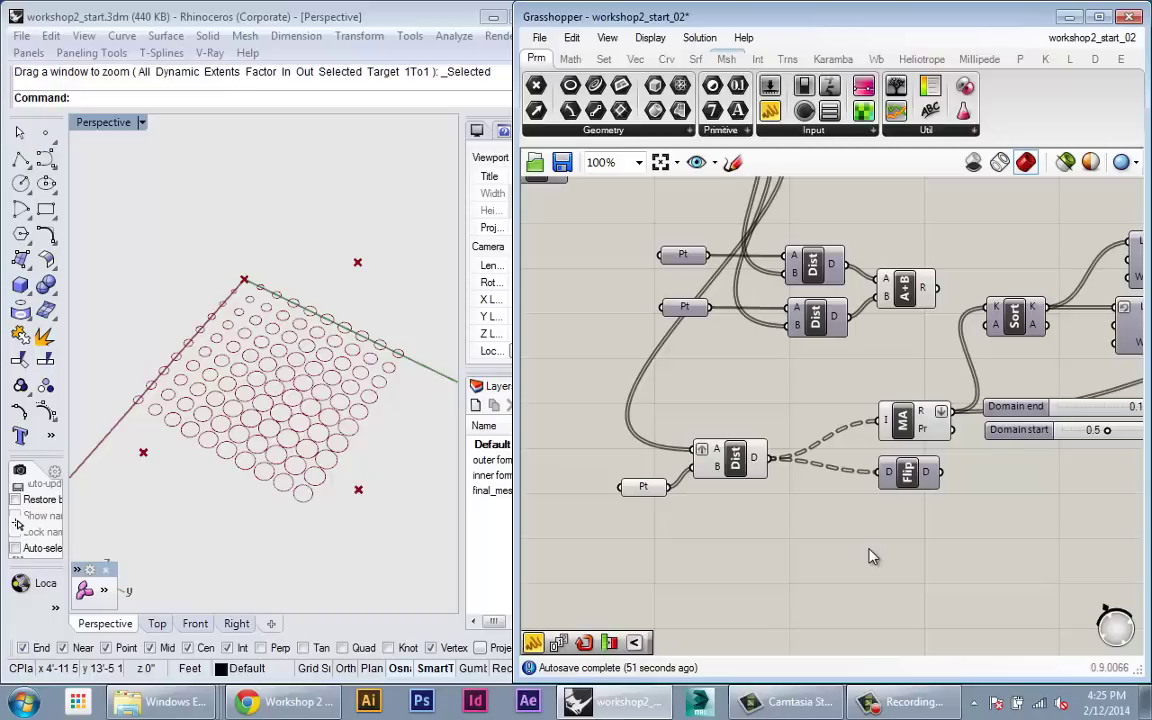
pyautogui.click(906, 476)
pyautogui.press('Delete')
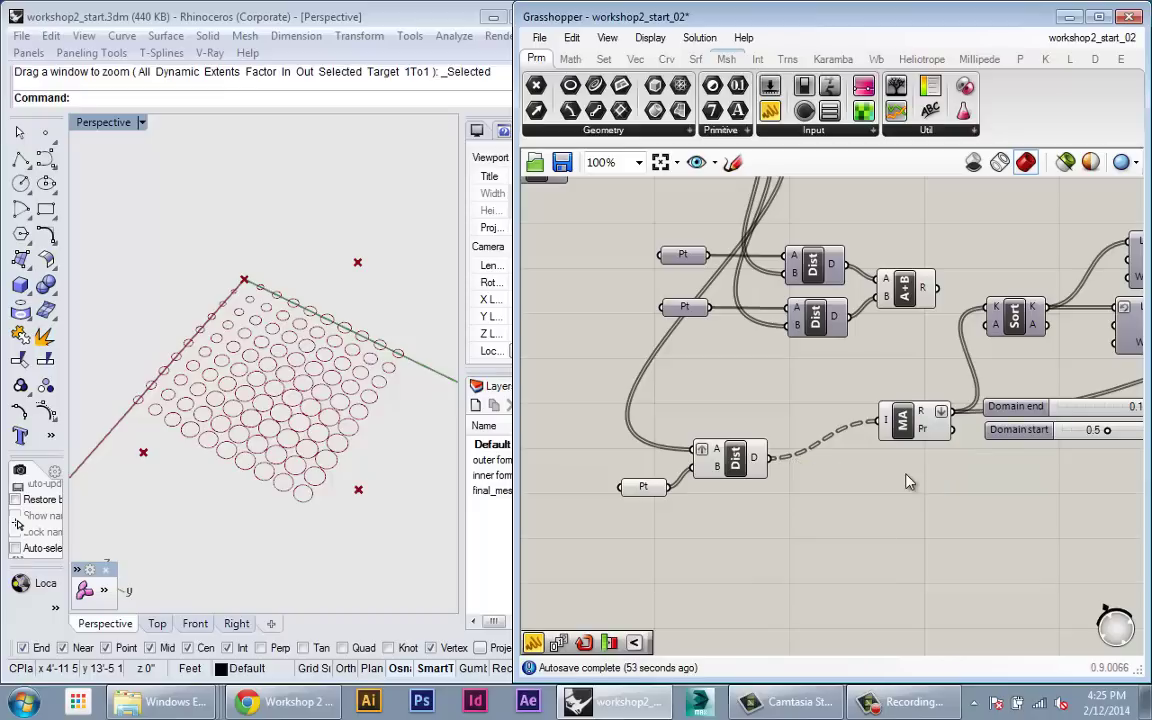
# Select the grafted Dist component together with its Pt parameter and move them up level with Mass Addition
pyautogui.scroll(-3, 838, 560)
pyautogui.scroll(-1, 758, 347)
pyautogui.moveTo(743, 411); pyautogui.dragTo(606, 295)
pyautogui.moveTo(707, 350); pyautogui.dragTo(709, 328)
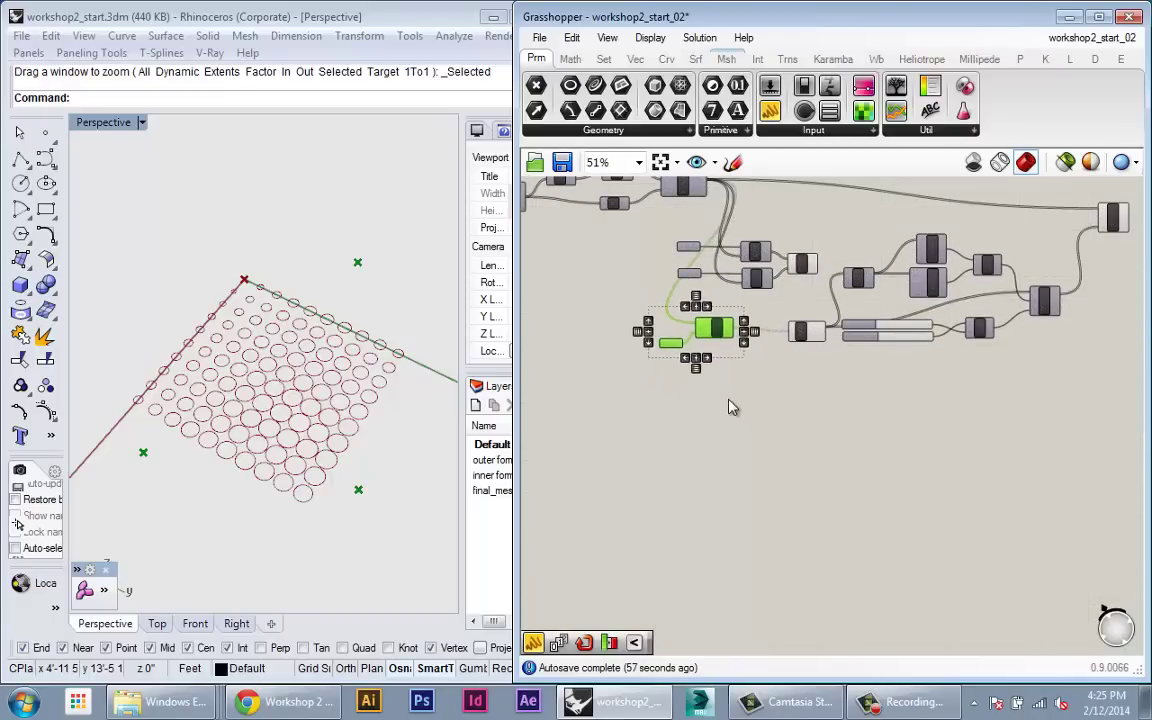
pyautogui.click(655, 358)
# In Rhino, move the attractor point beyond the grid's far edge slightly closer to the circles and review the definition
pyautogui.scroll(2, 640, 300)
pyautogui.scroll(3, 170, 358)
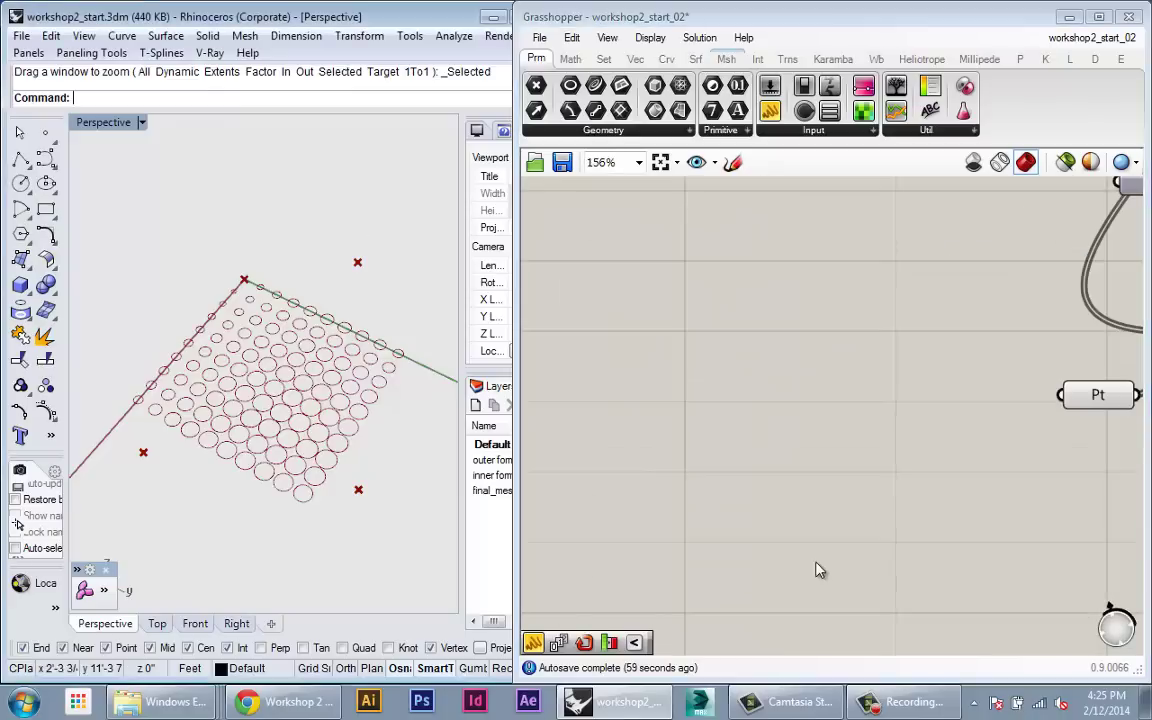
pyautogui.moveTo(743, 524); pyautogui.dragTo(590, 507, button='right')
pyautogui.scroll(-4, 590, 507)
pyautogui.moveTo(748, 496); pyautogui.dragTo(767, 496, button='right')
pyautogui.scroll(-1, 766, 497)
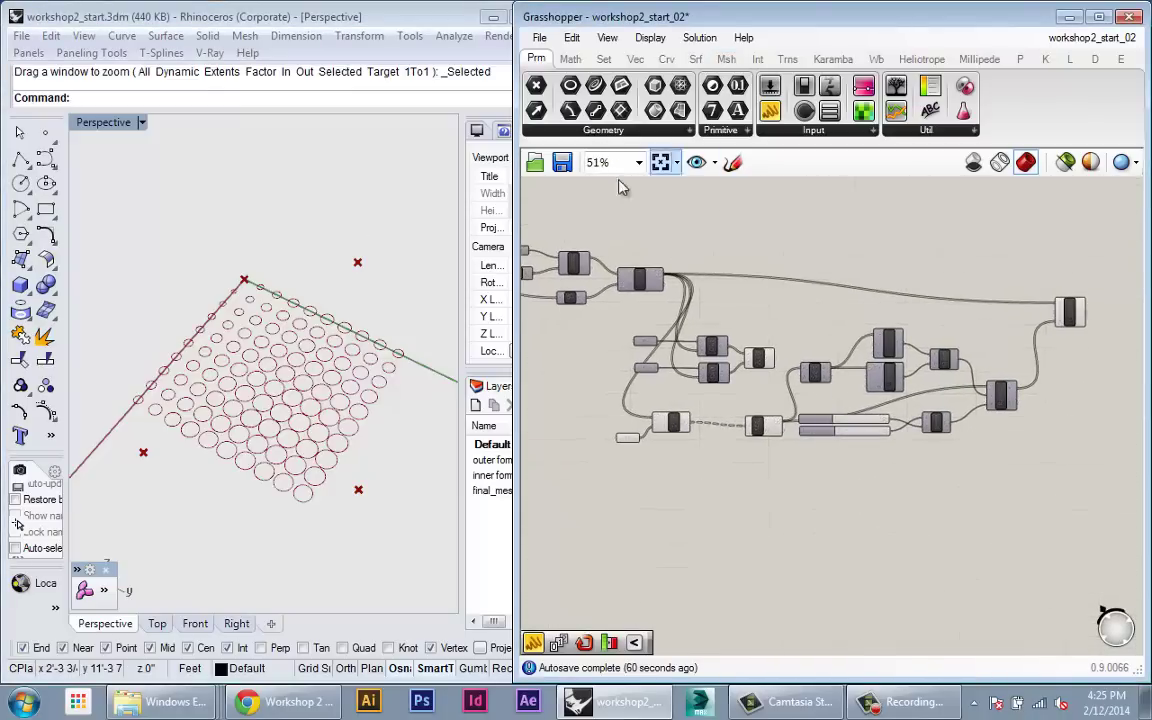
pyautogui.click(358, 264)
pyautogui.moveTo(360, 268)
pyautogui.mouseDown()
pyautogui.moveTo(327, 280)
pyautogui.moveTo(311, 329)
pyautogui.moveTo(298, 330)
pyautogui.moveTo(344, 280)
pyautogui.mouseUp()
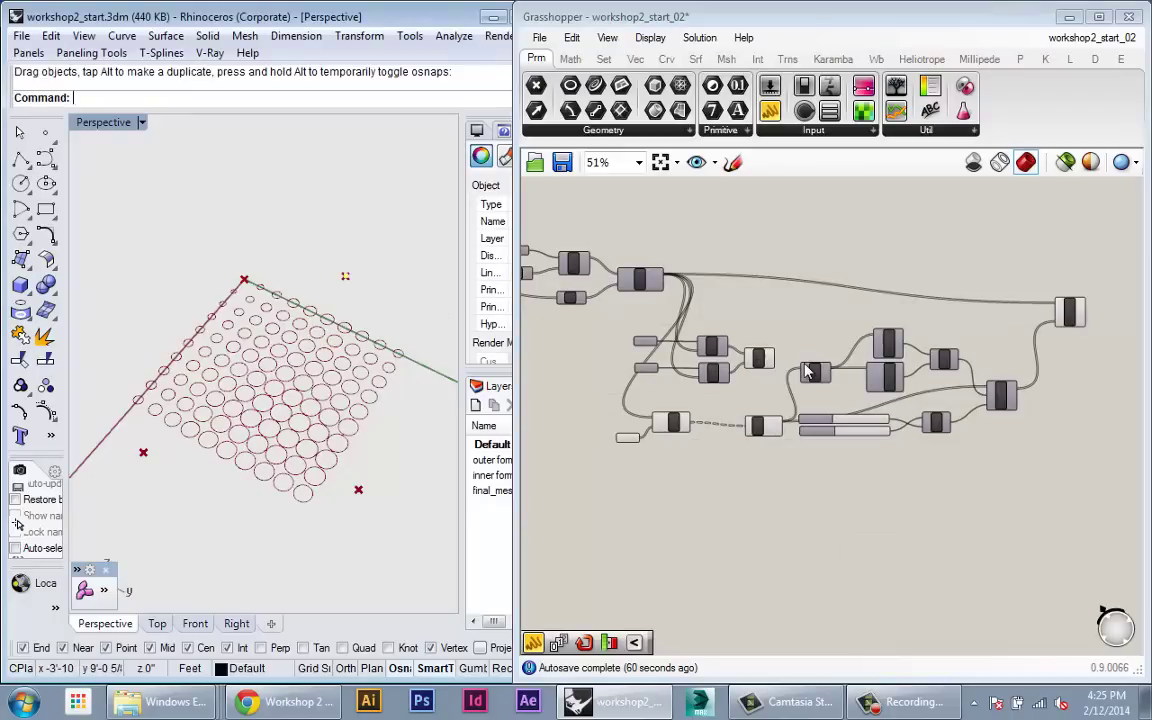
pyautogui.scroll(3, 809, 390)
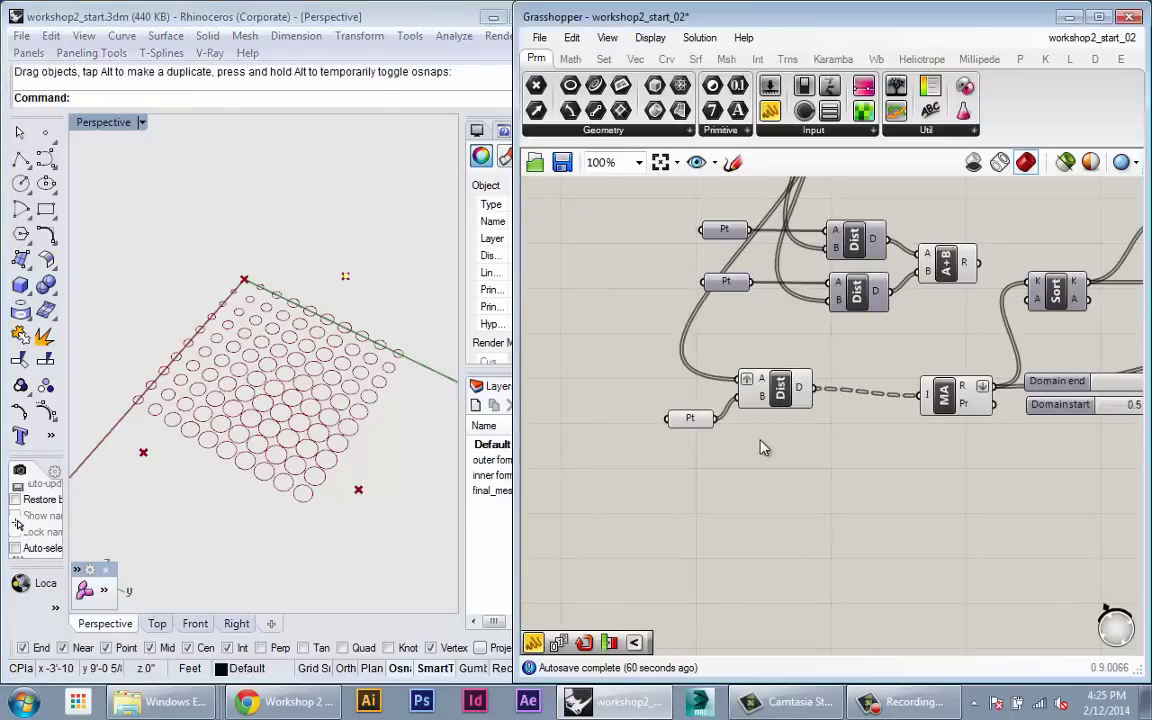
pyautogui.scroll(-2, 843, 421)
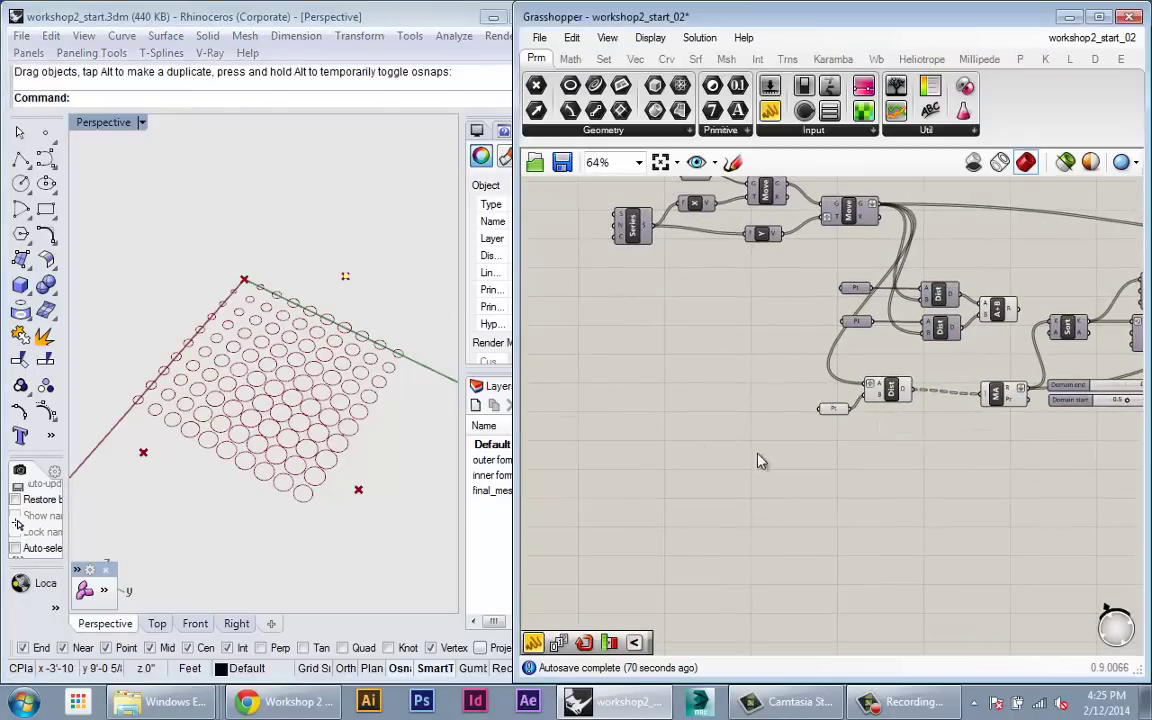
# Move the multi-point Pt parameter a little farther away from the grafted Dist component
pyautogui.scroll(-3, 740, 510)
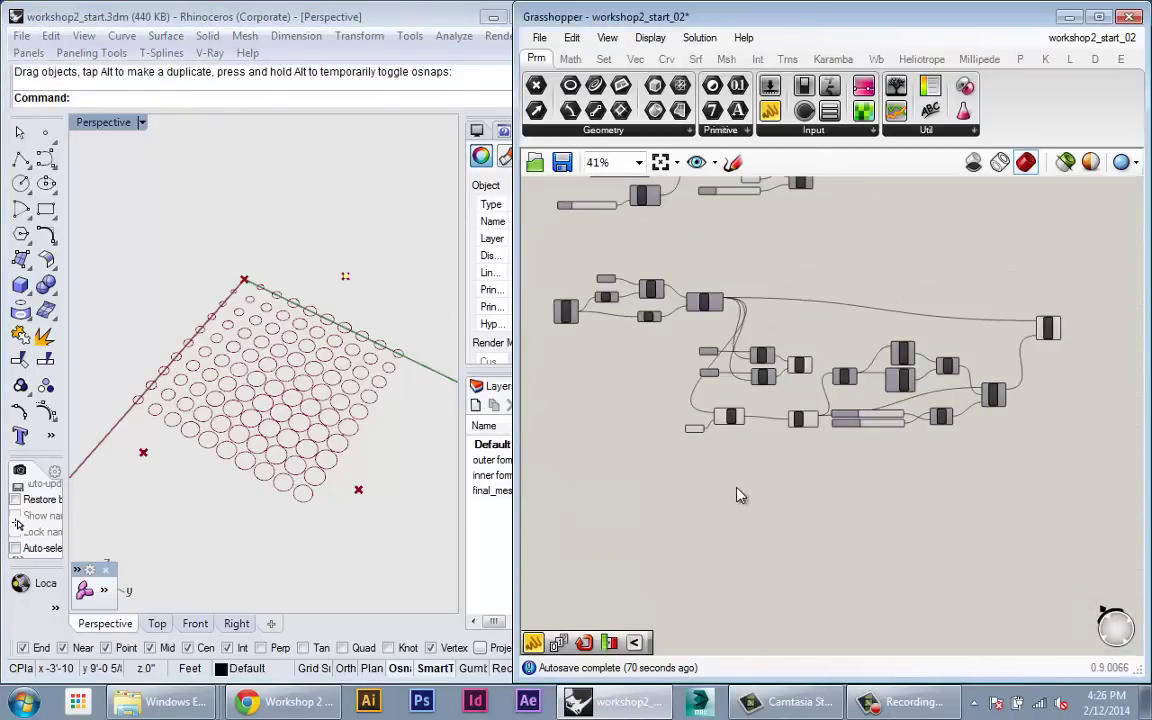
pyautogui.scroll(5, 680, 460)
pyautogui.moveTo(752, 462); pyautogui.dragTo(720, 467)
pyautogui.scroll(-1, 720, 467)
pyautogui.moveTo(720, 467); pyautogui.dragTo(848, 460, button='right')
pyautogui.scroll(2, 850, 467)
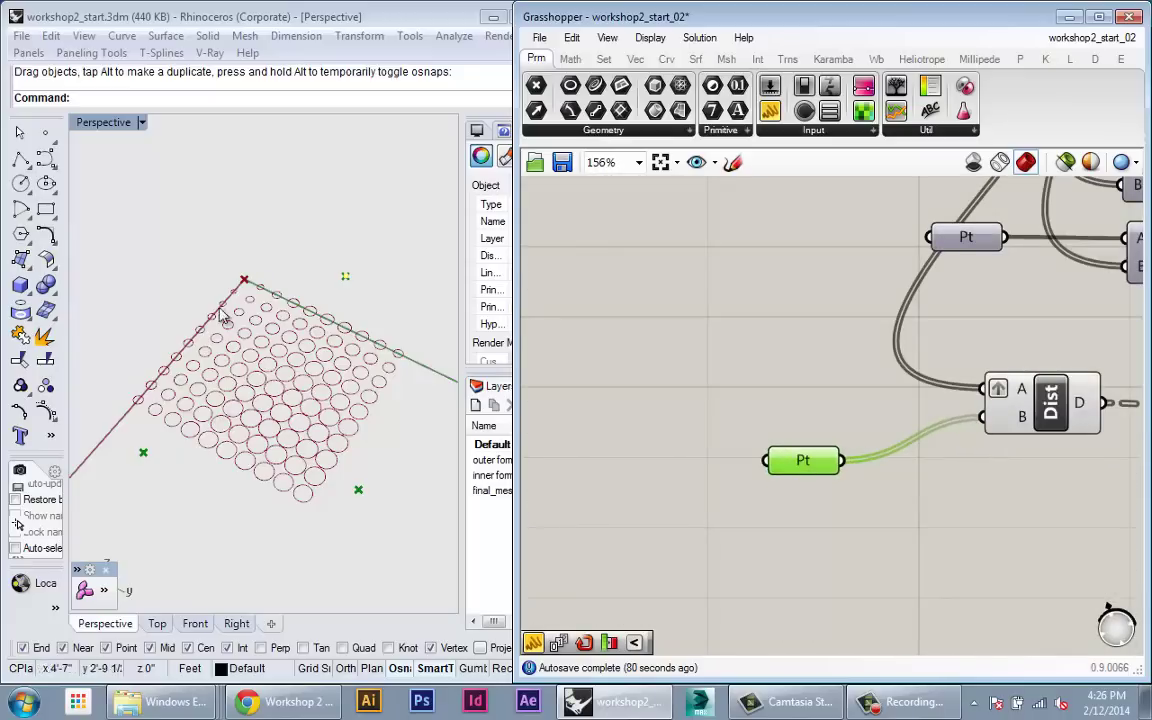
# Select the referenced attractor points in Rhino one at a time to inspect what feeds the Pt parameter
pyautogui.moveTo(271, 202); pyautogui.dragTo(360, 296)
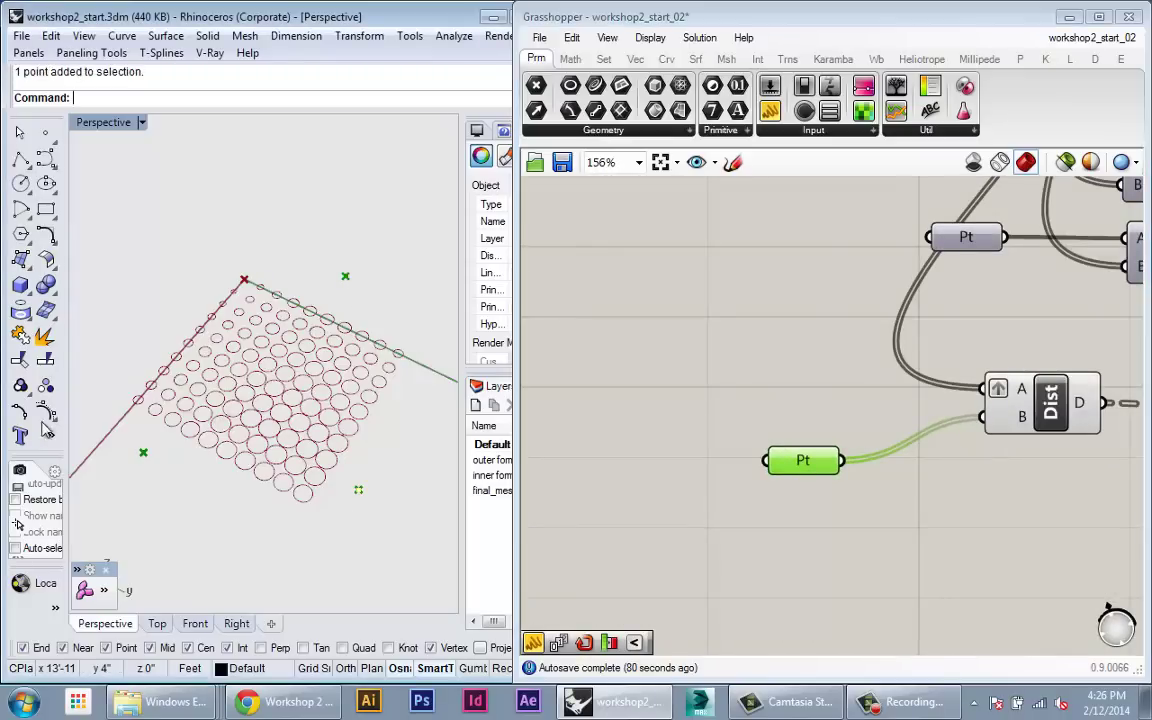
pyautogui.moveTo(103, 445); pyautogui.dragTo(178, 500)
pyautogui.click(652, 520)
pyautogui.scroll(-2, 652, 520)
pyautogui.moveTo(651, 518); pyautogui.dragTo(678, 442, button='right')
pyautogui.click(321, 516)
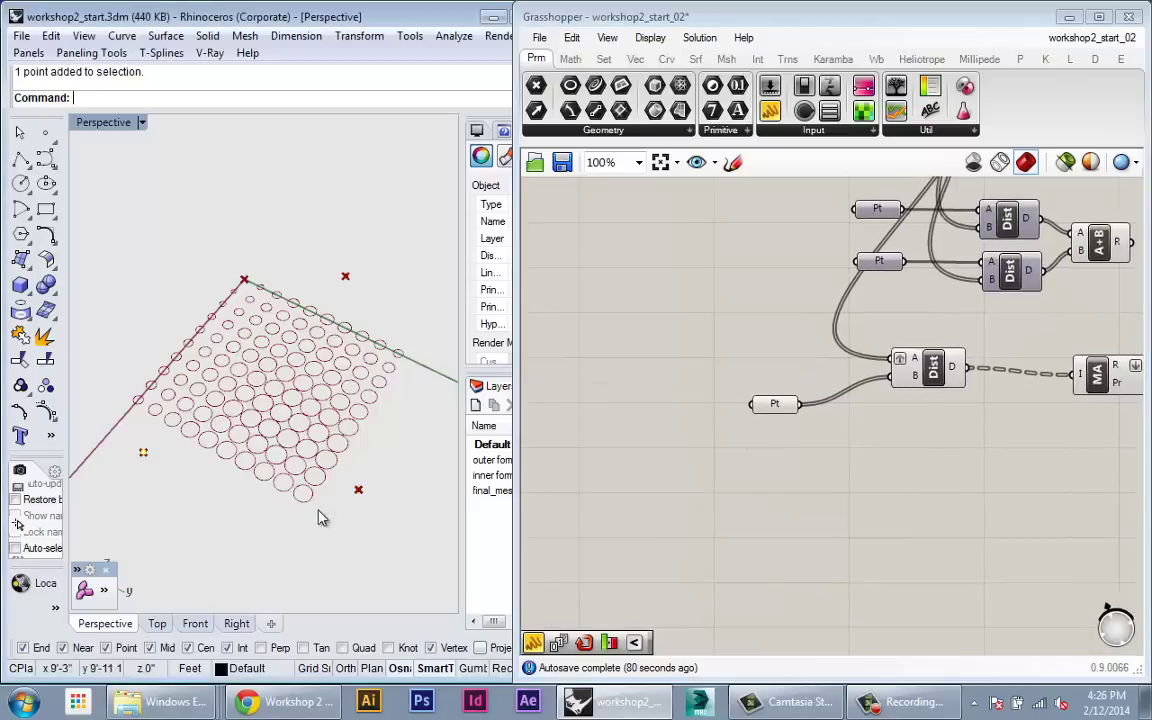
pyautogui.moveTo(604, 507); pyautogui.dragTo(639, 484, button='right')
# Add a Construct Point component and place it beside the multi-point Pt parameter, ahead of its input
pyautogui.doubleClick(721, 488)
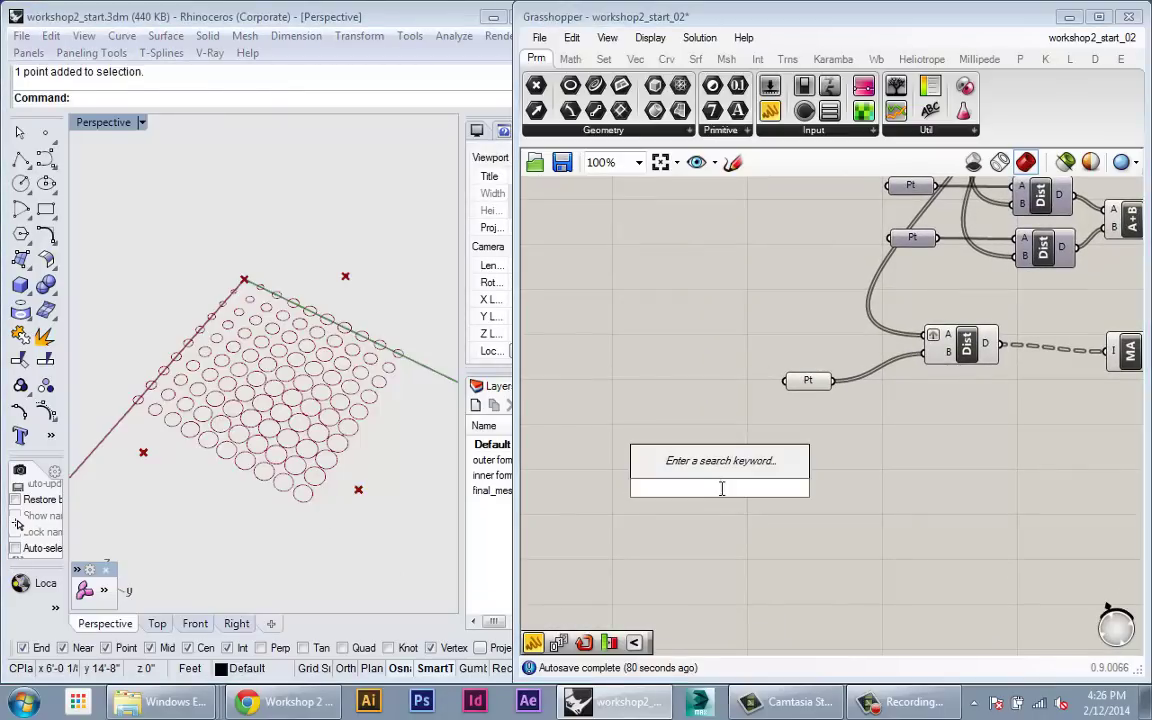
pyautogui.write('contruc')
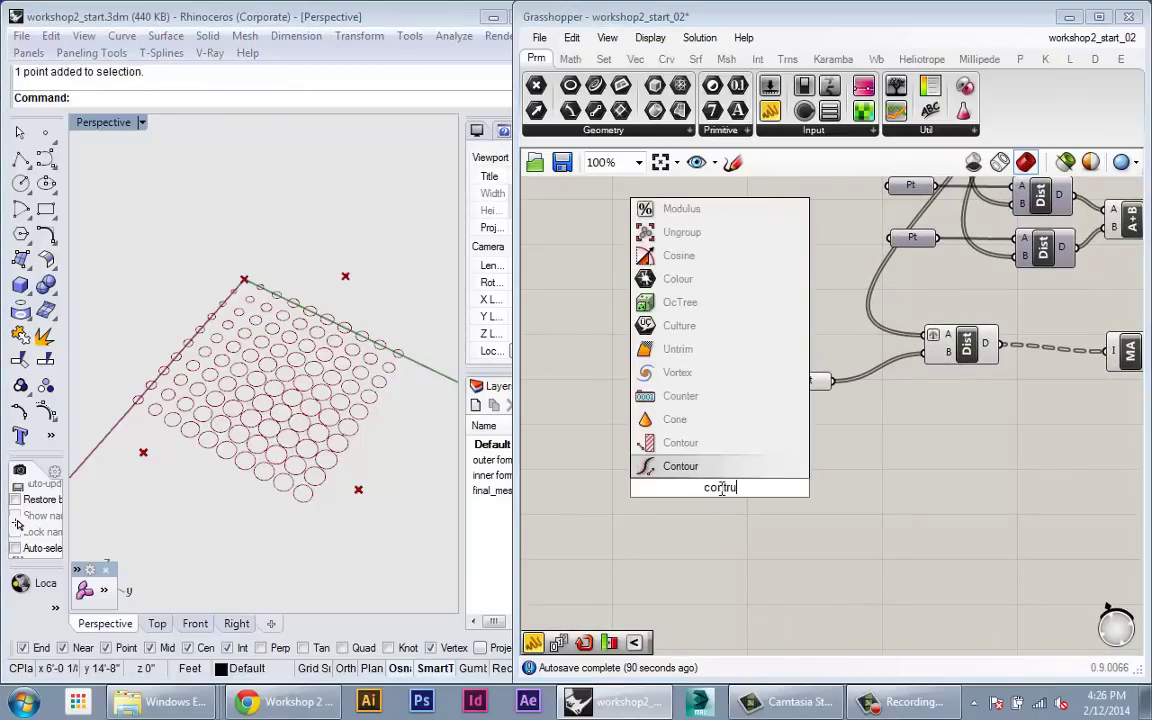
pyautogui.press('BackSpace')
pyautogui.press('BackSpace')
pyautogui.press('BackSpace')
pyautogui.press('BackSpace')
pyautogui.write('struc')
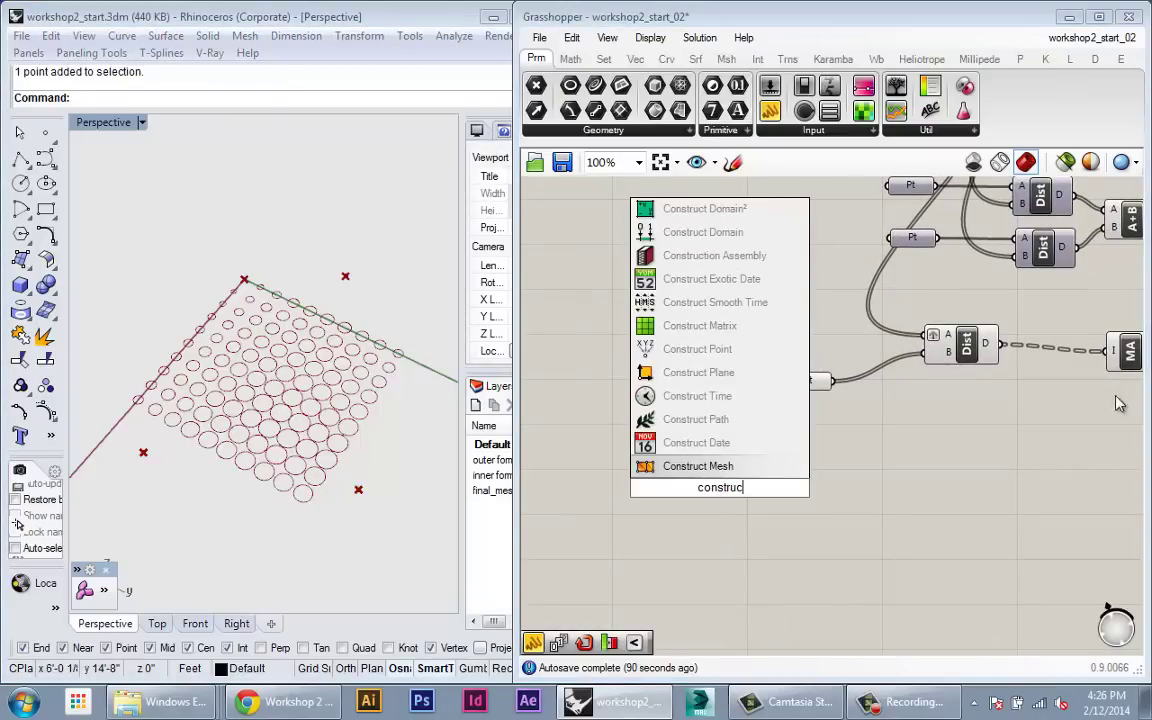
pyautogui.click(697, 349)
pyautogui.moveTo(702, 469); pyautogui.dragTo(702, 427)
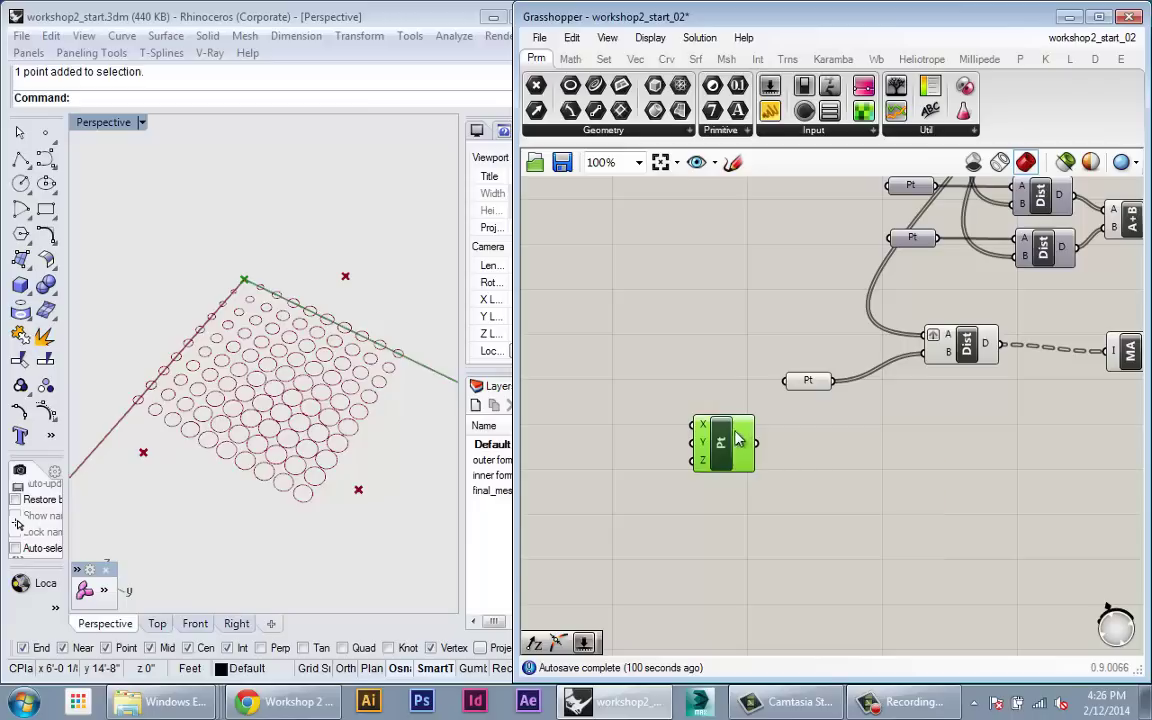
pyautogui.moveTo(741, 443); pyautogui.dragTo(720, 390)
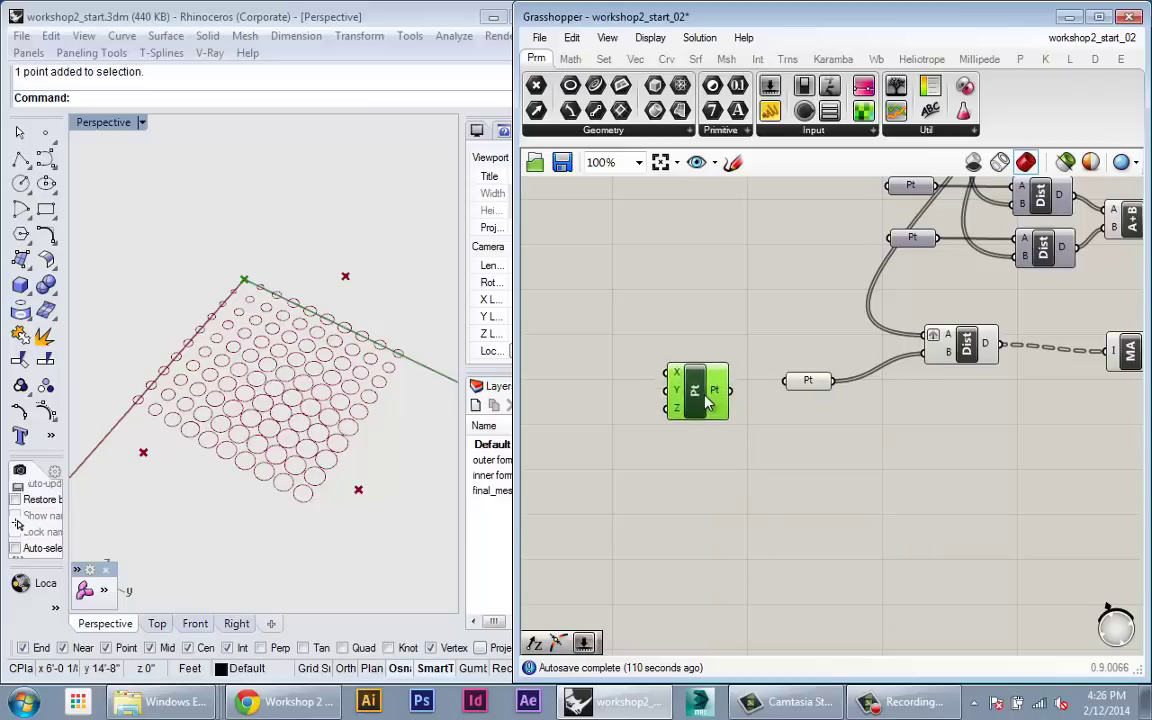
pyautogui.moveTo(678, 367); pyautogui.dragTo(717, 376, button='right')
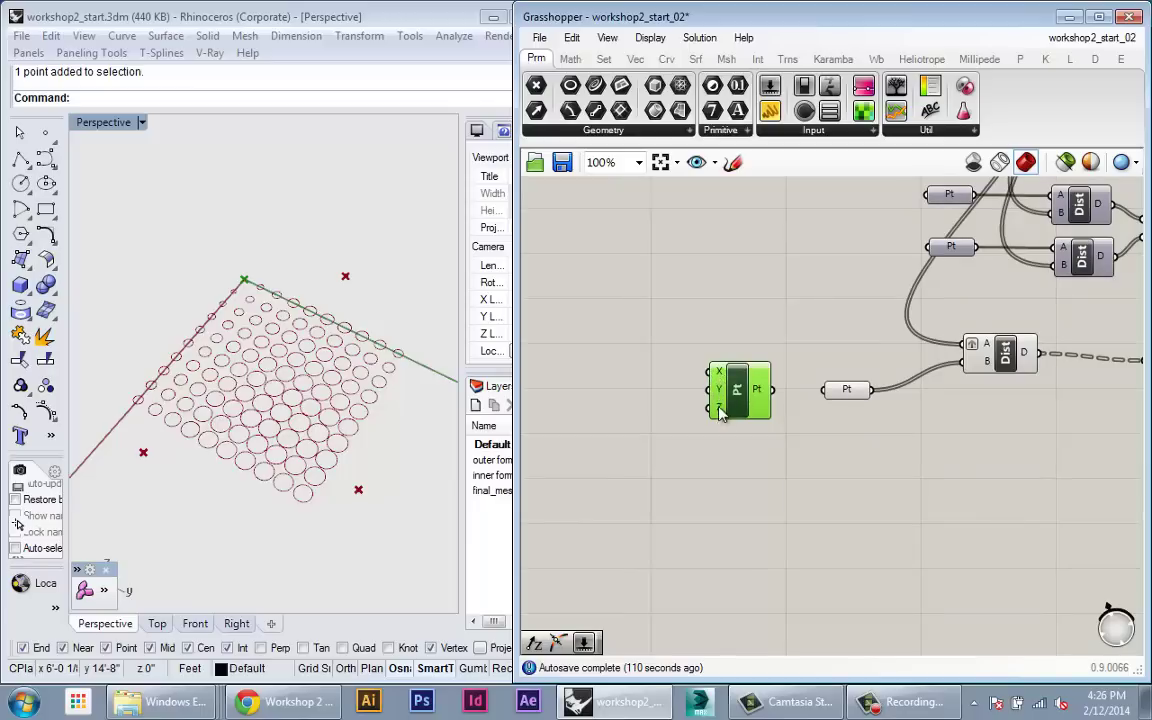
# Create a number slider with the value 10 and connect it to Construct Point's X input
pyautogui.doubleClick(638, 404)
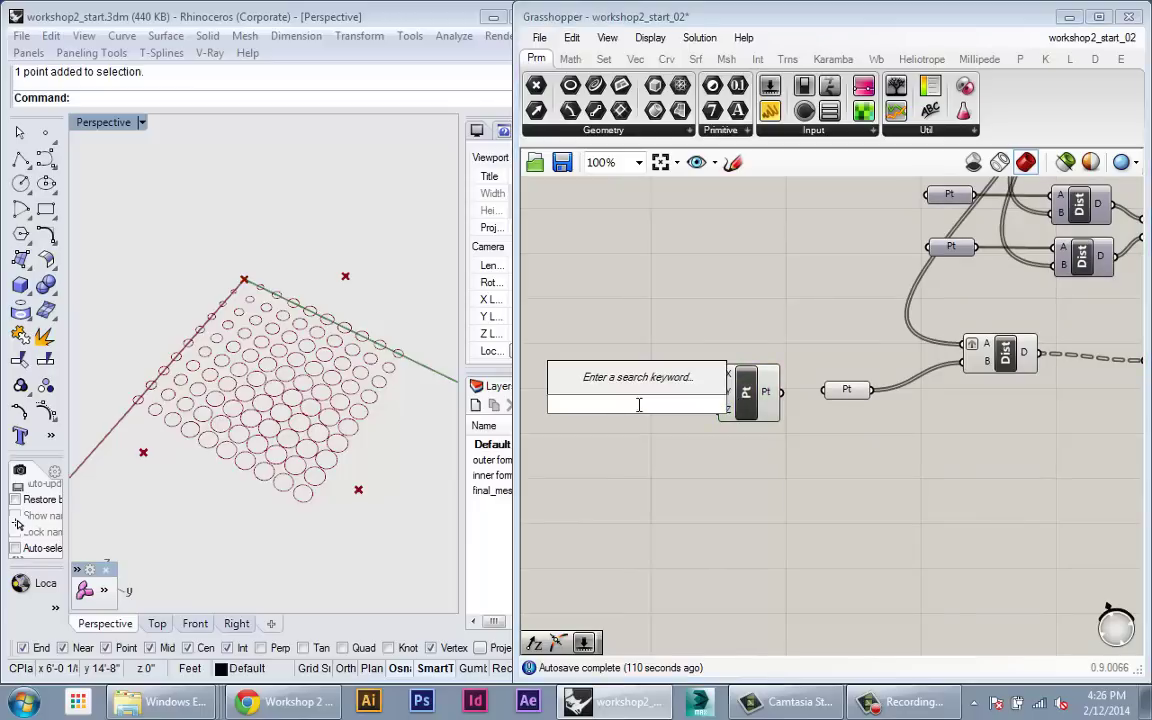
pyautogui.write('10')
pyautogui.press('Return')
pyautogui.moveTo(630, 386); pyautogui.dragTo(625, 378)
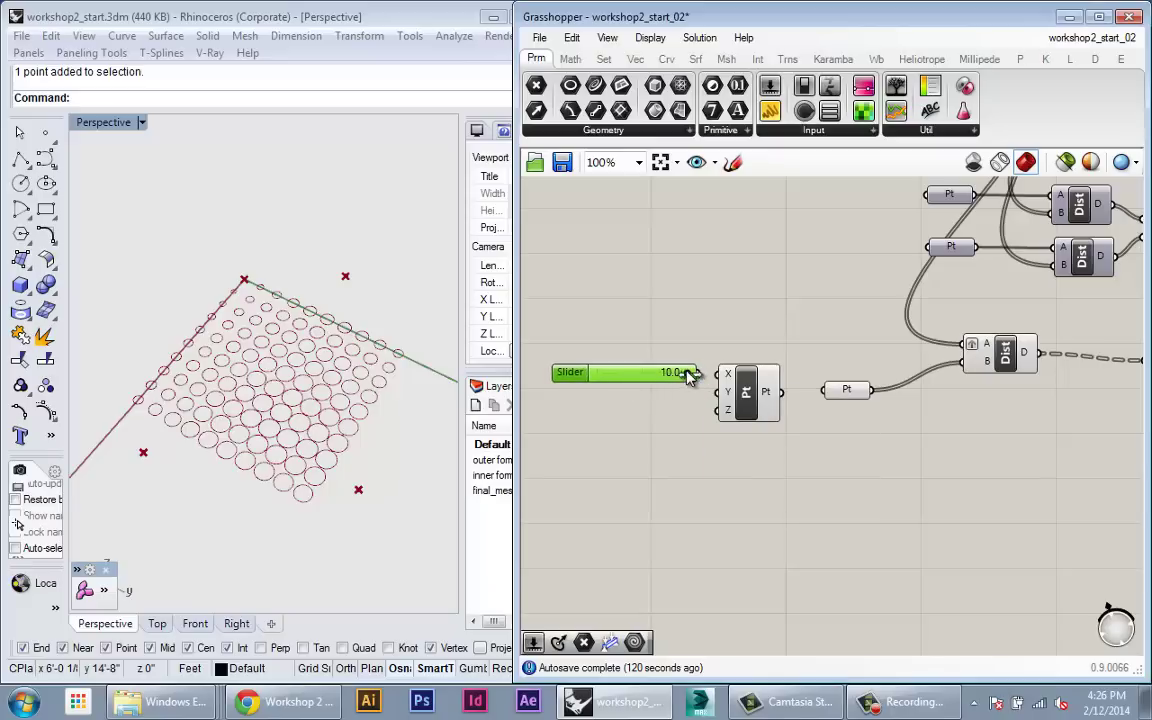
pyautogui.moveTo(645, 380); pyautogui.dragTo(633, 383)
pyautogui.moveTo(702, 377); pyautogui.dragTo(719, 374)
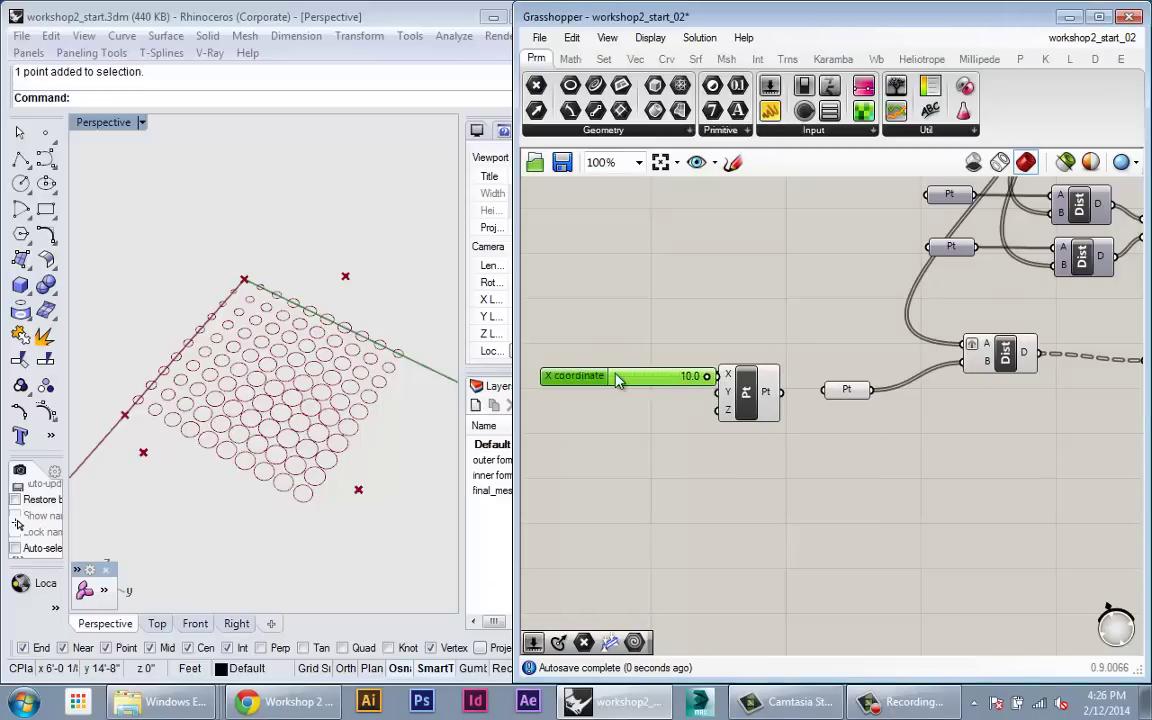
# Copy the slider twice for the Y and Z inputs, and set X to 8.1 and Y to 8.3
pyautogui.moveTo(614, 375); pyautogui.dragTo(588, 423)
pyautogui.hotkey('ctrl', 'c')
pyautogui.hotkey('ctrl', 'v')
pyautogui.hotkey('ctrl', 'v')
pyautogui.click(597, 408)
pyautogui.moveTo(693, 395); pyautogui.dragTo(718, 392)
pyautogui.moveTo(694, 417); pyautogui.dragTo(744, 392)
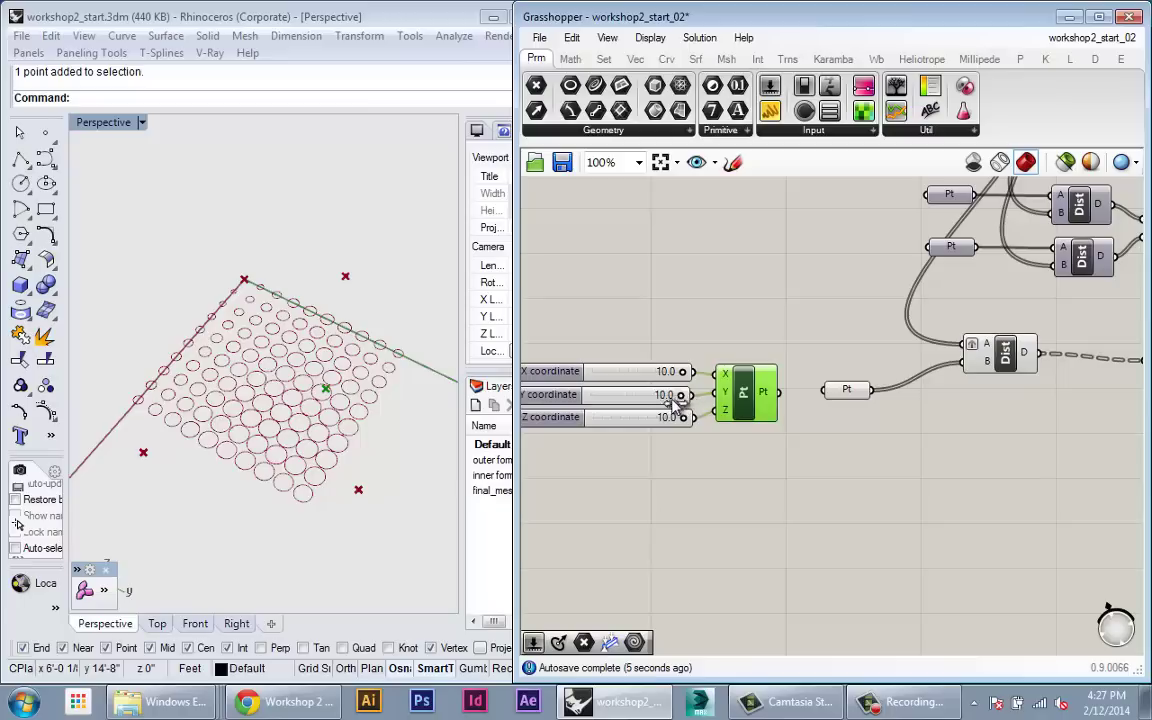
pyautogui.moveTo(678, 396); pyautogui.dragTo(656, 396)
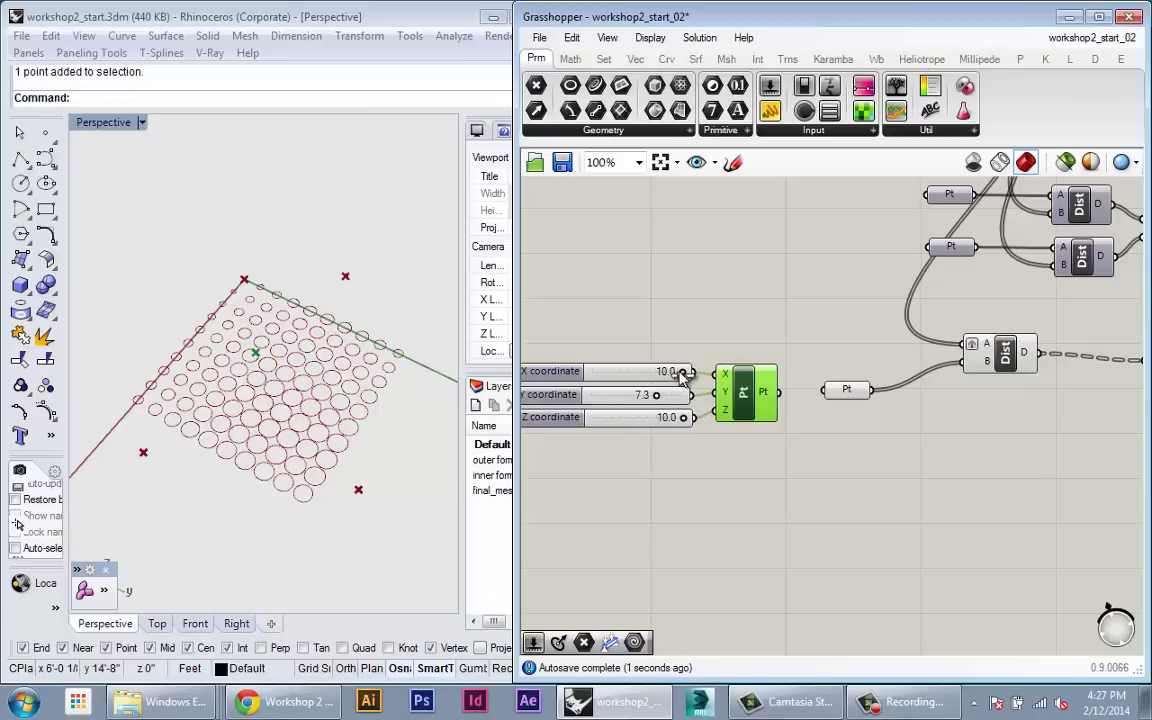
pyautogui.moveTo(683, 373); pyautogui.dragTo(672, 402)
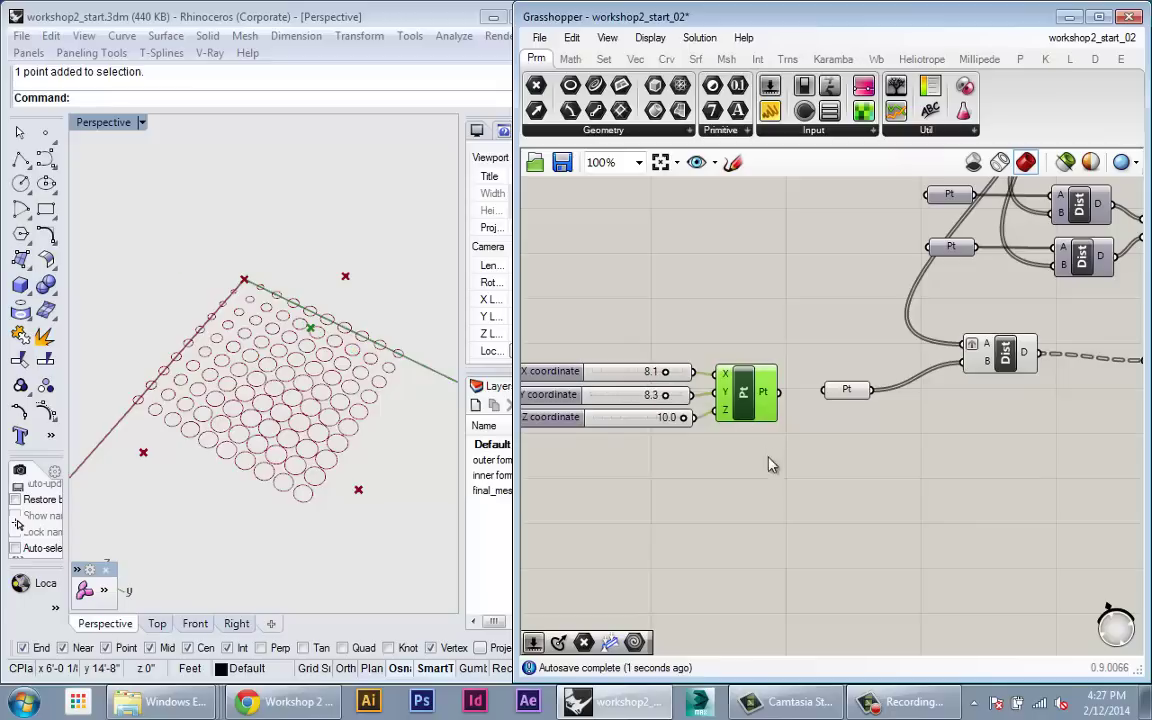
# Duplicate Construct Point with its three sliders twice, stack the copies below it, and move the Pt parameter down beside them
pyautogui.moveTo(769, 458); pyautogui.dragTo(547, 261)
pyautogui.moveTo(703, 390); pyautogui.dragTo(704, 339, button='right')
pyautogui.hotkey('ctrl', 'v')
pyautogui.moveTo(753, 378); pyautogui.dragTo(734, 435)
pyautogui.hotkey('ctrl', 'v')
pyautogui.moveTo(771, 367); pyautogui.dragTo(753, 500)
pyautogui.click(808, 416)
pyautogui.moveTo(808, 416); pyautogui.dragTo(782, 464, button='right')
pyautogui.moveTo(823, 386); pyautogui.dragTo(846, 432)
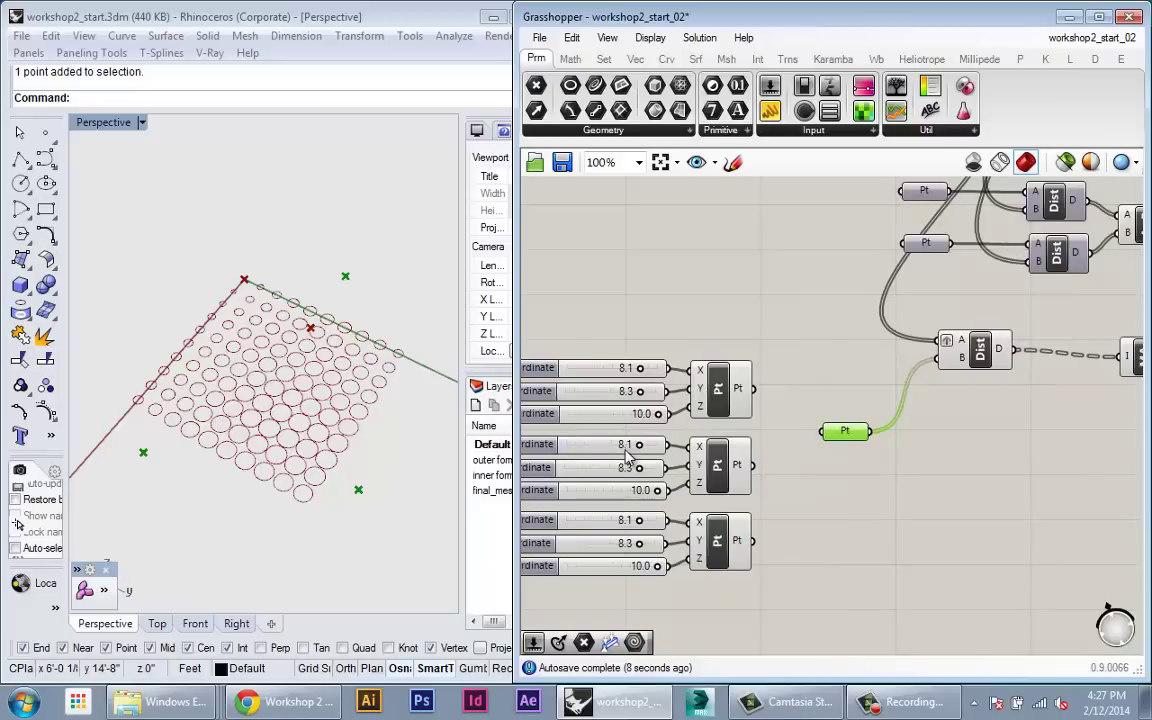
# Set the second point to X 10.0, Y 9.0, Z 9.3 and the third point to X 6.4, Y 9.5
pyautogui.moveTo(640, 446); pyautogui.dragTo(651, 494)
pyautogui.moveTo(640, 544); pyautogui.dragTo(651, 545)
pyautogui.moveTo(640, 521)
pyautogui.mouseDown()
pyautogui.moveTo(611, 525)
pyautogui.moveTo(624, 523)
pyautogui.mouseUp()
# Connect the outputs of all three Construct Point components to the single Pt parameter feeding Dist
pyautogui.moveTo(637, 491); pyautogui.dragTo(639, 468, button='right')
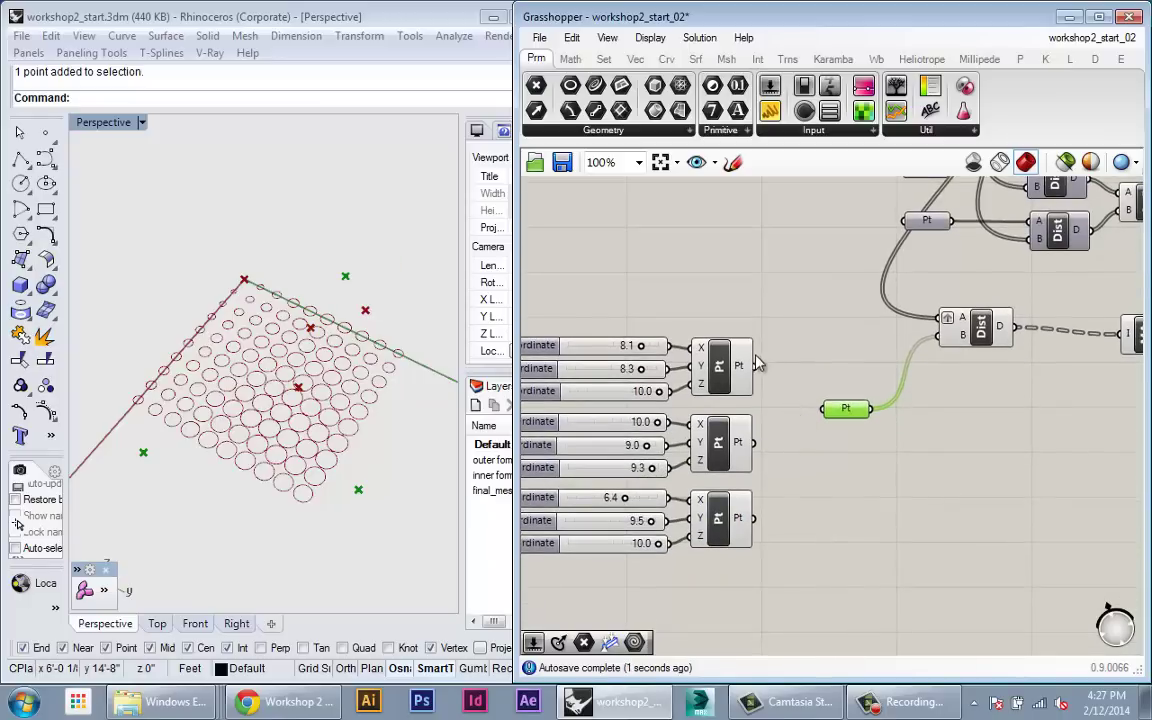
pyautogui.moveTo(756, 364); pyautogui.dragTo(834, 413)
pyautogui.keyDown('shift'); pyautogui.moveTo(757, 442); pyautogui.dragTo(824, 410); pyautogui.keyUp('shift')
pyautogui.keyDown('shift'); pyautogui.moveTo(756, 517); pyautogui.dragTo(862, 438); pyautogui.keyUp('shift')
# Set the second point's Y to 6.0 and the third point's X to 8.3 and Y to 7.6
pyautogui.moveTo(776, 452); pyautogui.dragTo(821, 418, button='right')
pyautogui.moveTo(696, 411); pyautogui.dragTo(664, 412)
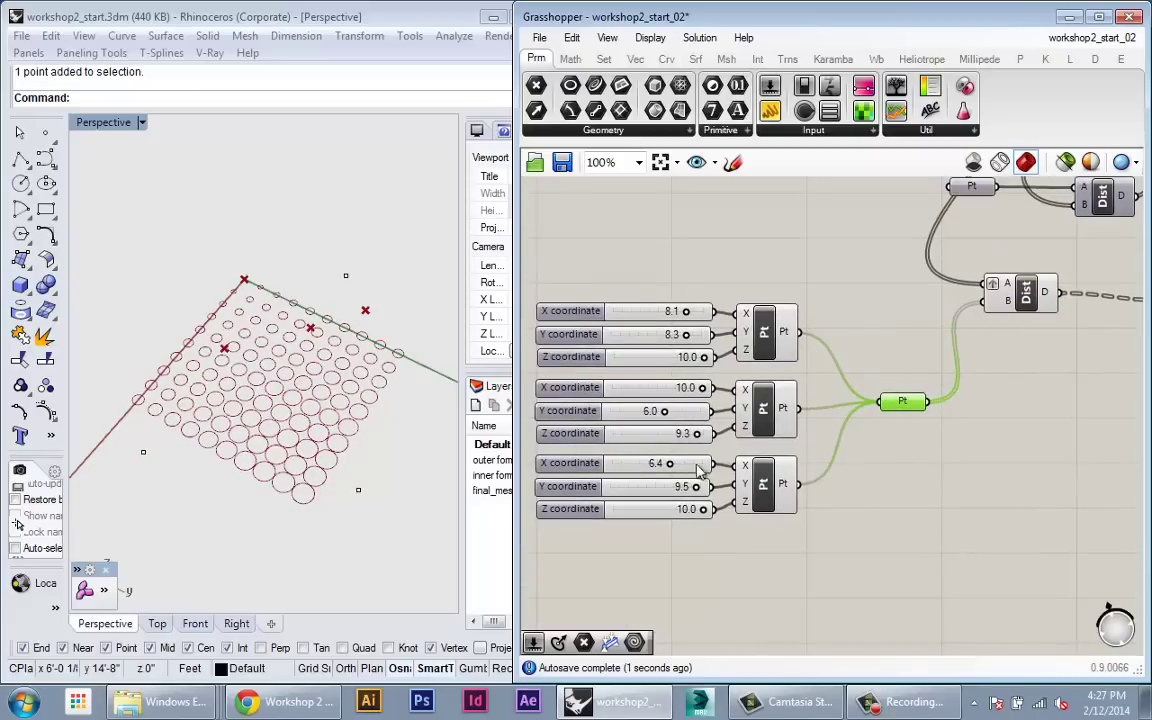
pyautogui.moveTo(672, 466); pyautogui.dragTo(740, 517)
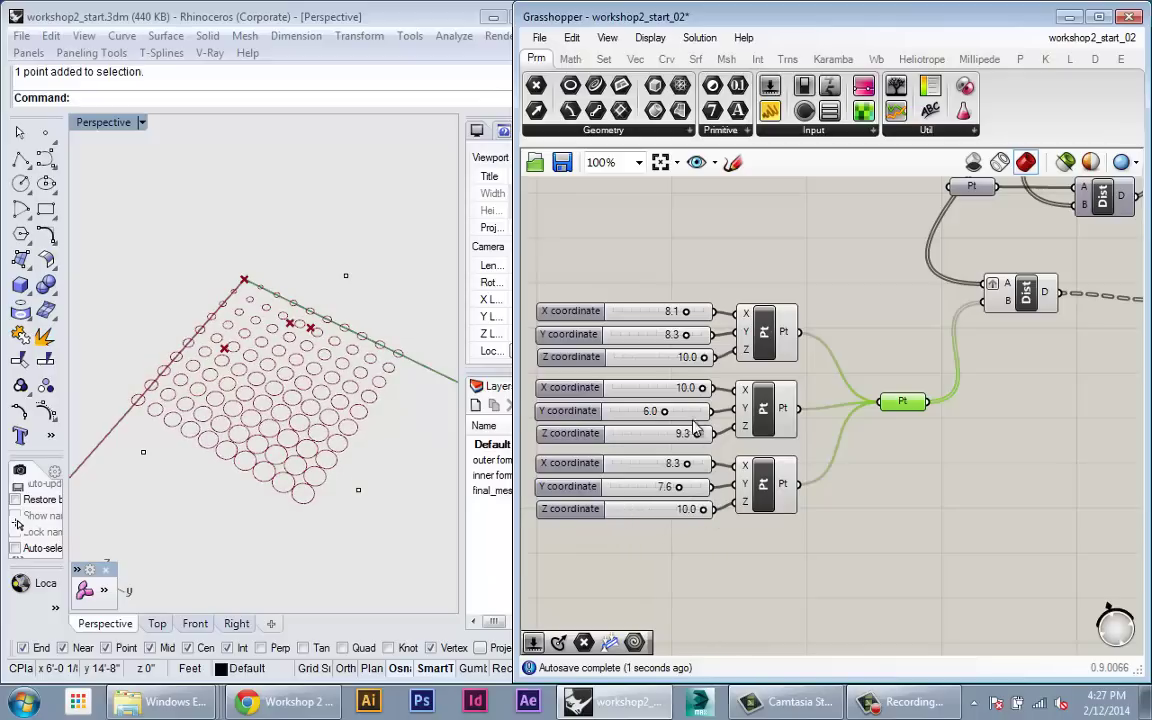
pyautogui.moveTo(705, 390)
pyautogui.mouseDown()
pyautogui.moveTo(653, 391)
pyautogui.moveTo(699, 386)
pyautogui.mouseUp()
# Review how the constructed points feed the definition, and check the original attractor points in Rhino
pyautogui.scroll(-3, 699, 388)
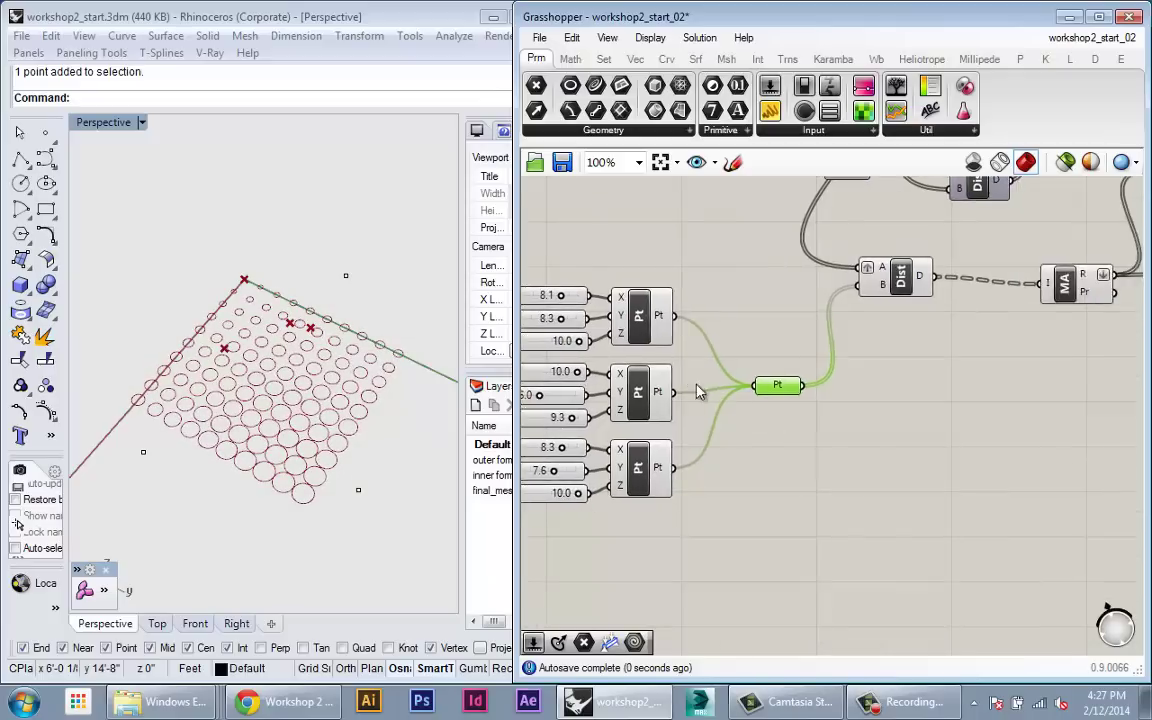
pyautogui.scroll(-2, 795, 437)
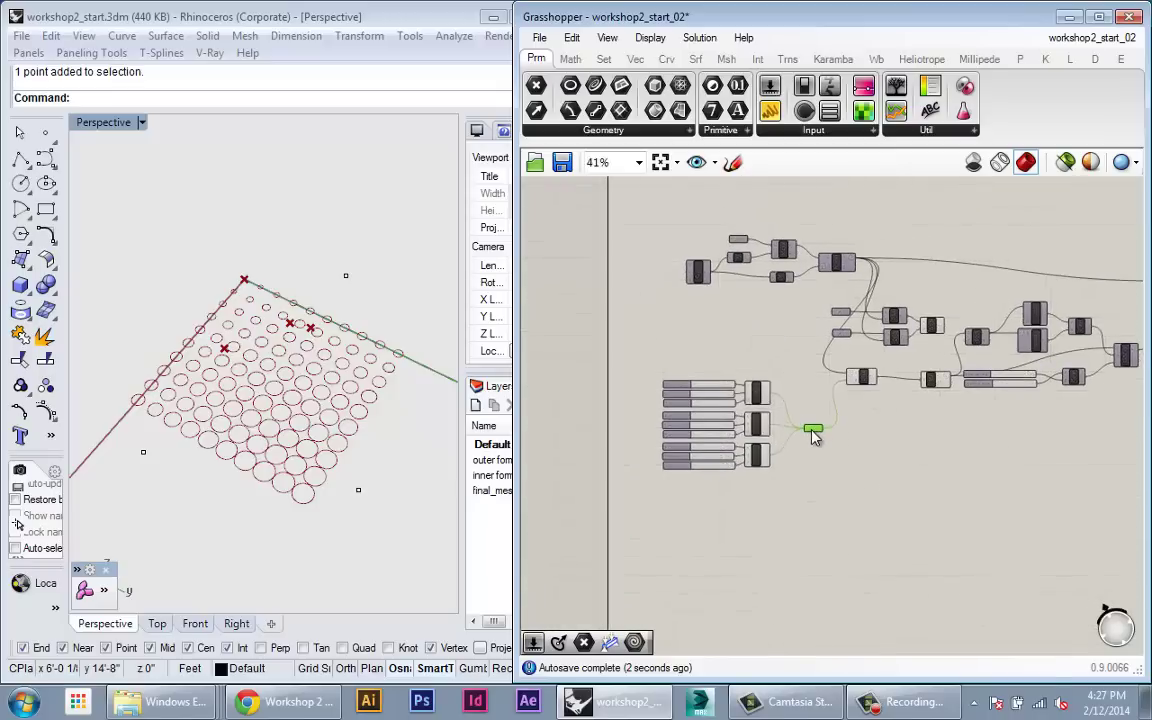
pyautogui.scroll(4, 806, 428)
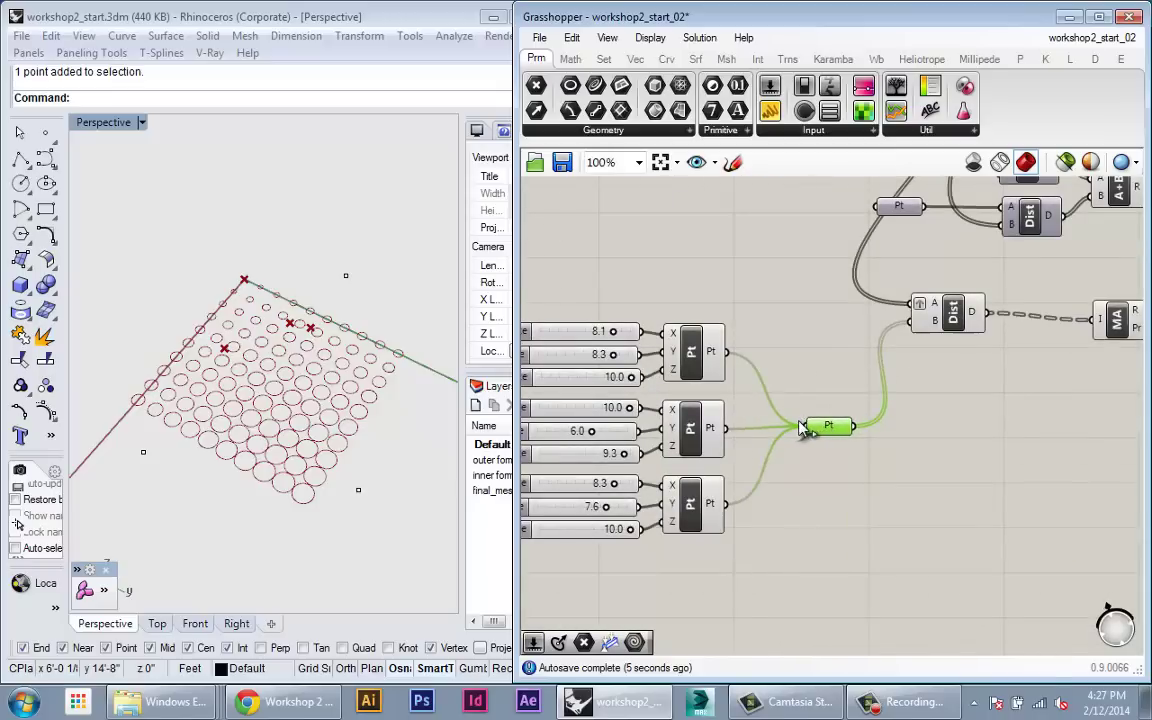
pyautogui.click(346, 276)
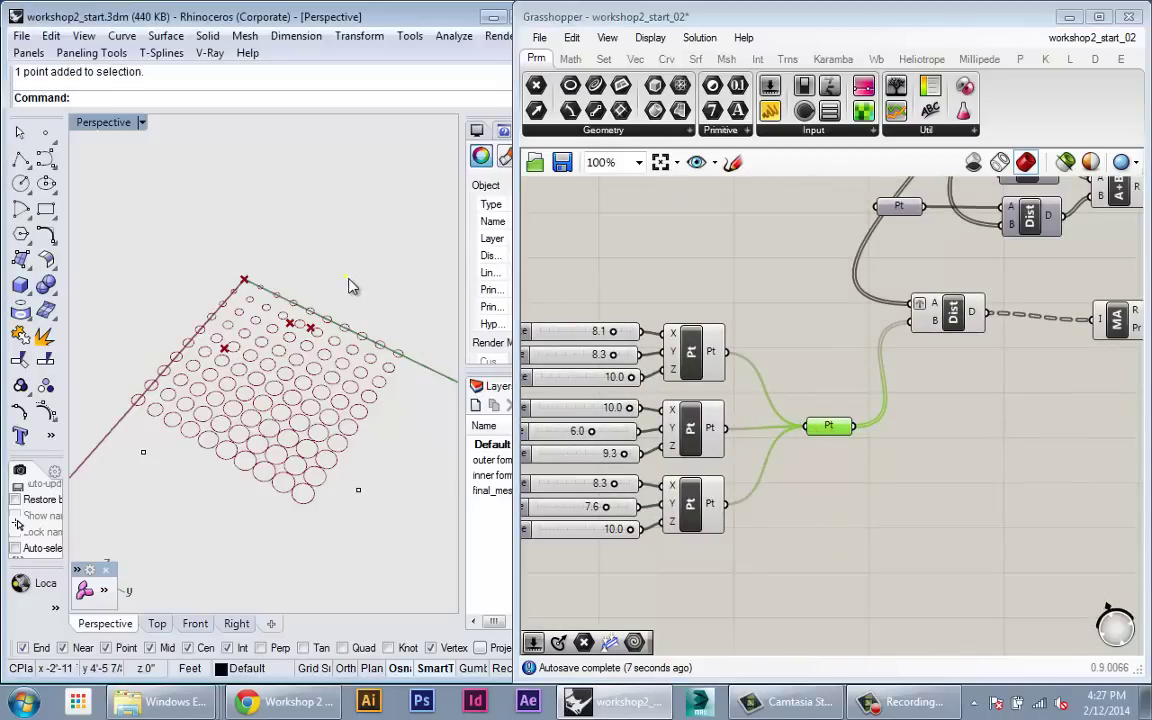
pyautogui.click(387, 289)
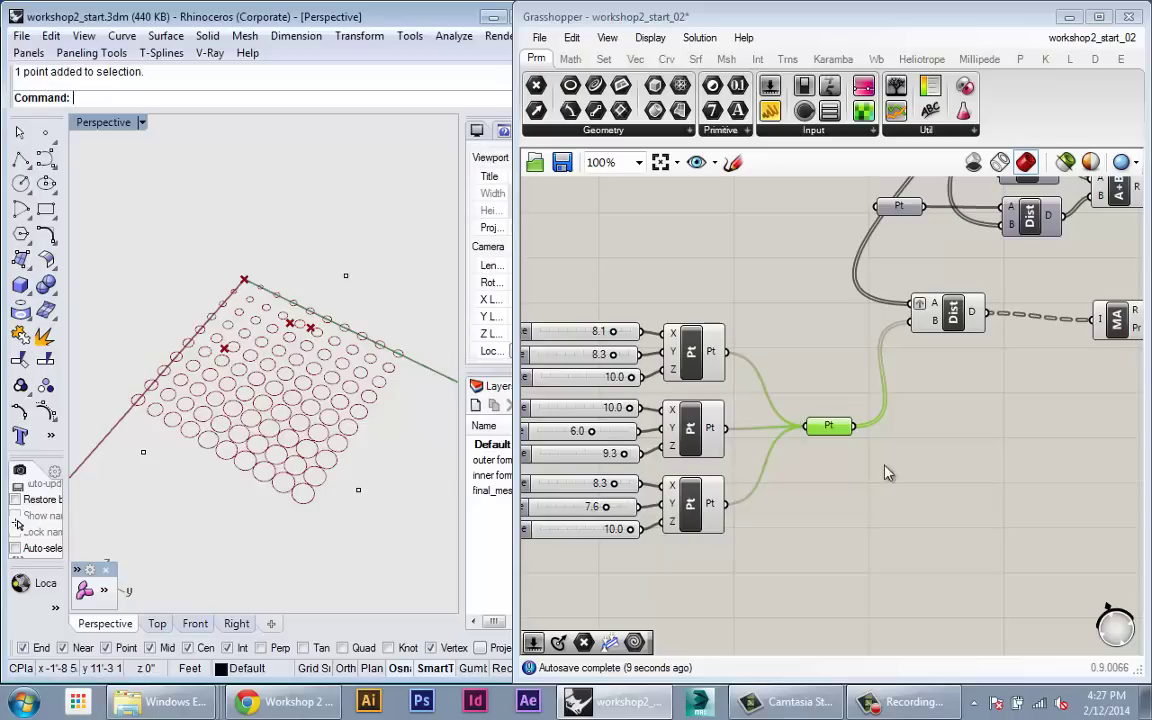
pyautogui.scroll(-2, 876, 485)
pyautogui.scroll(3, 725, 300)
pyautogui.scroll(-1, 816, 270)
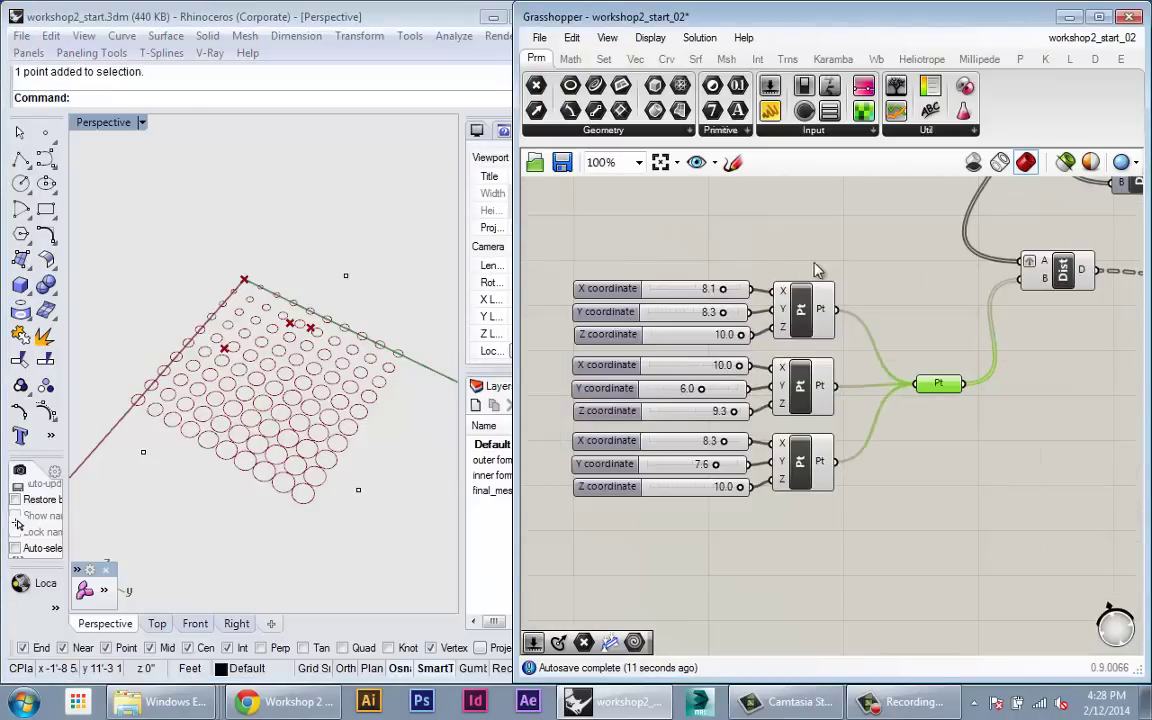